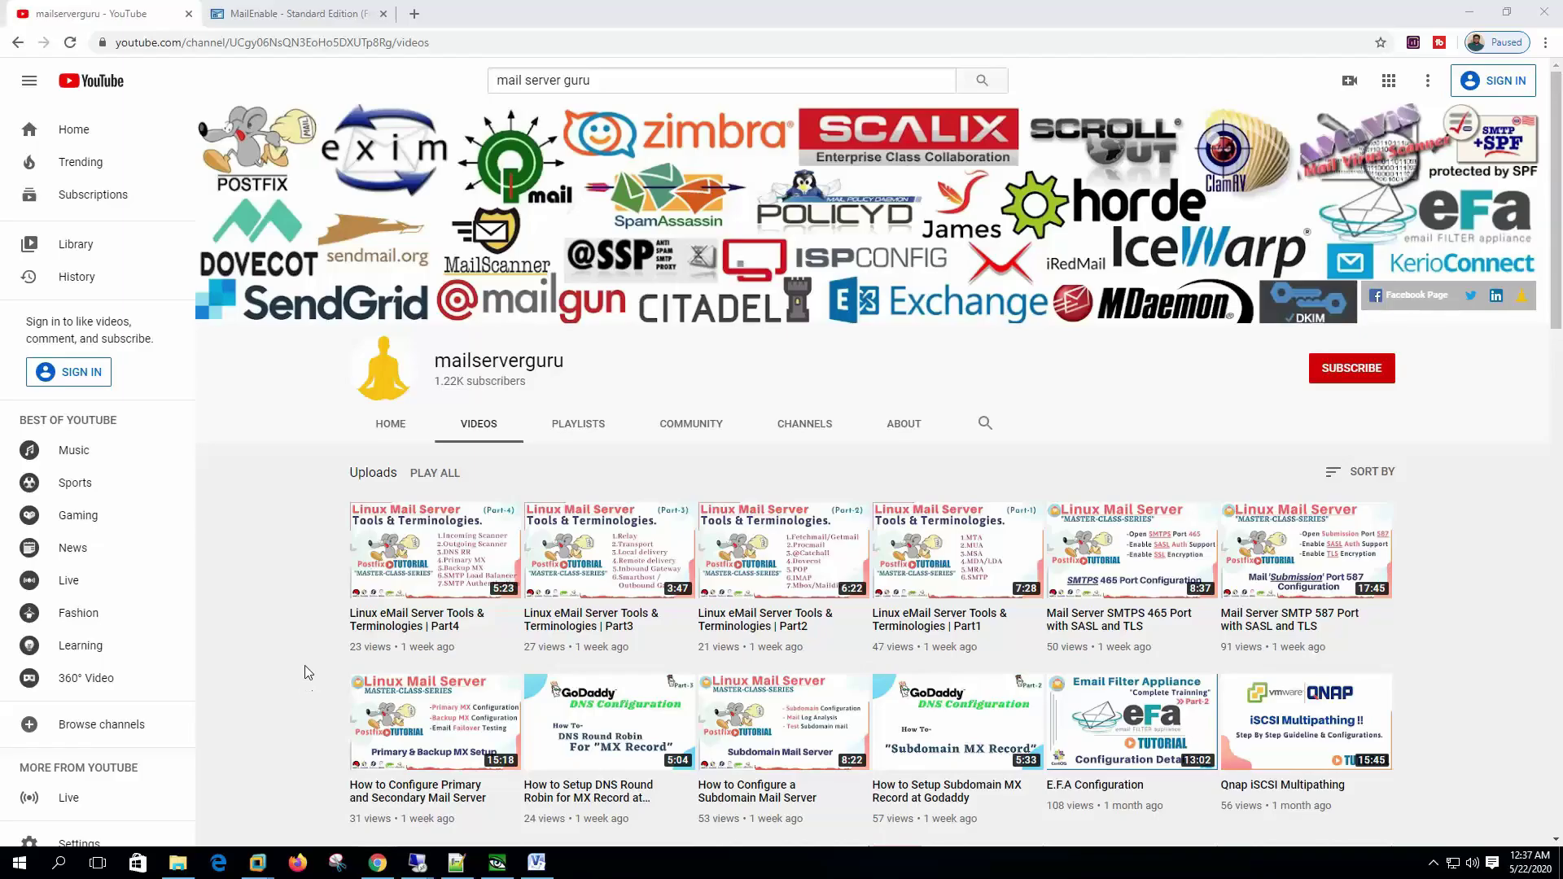
# Step: Bring the mailer.mailserverguru.com Remote Desktop session to the front
pyautogui.moveTo(417, 863)
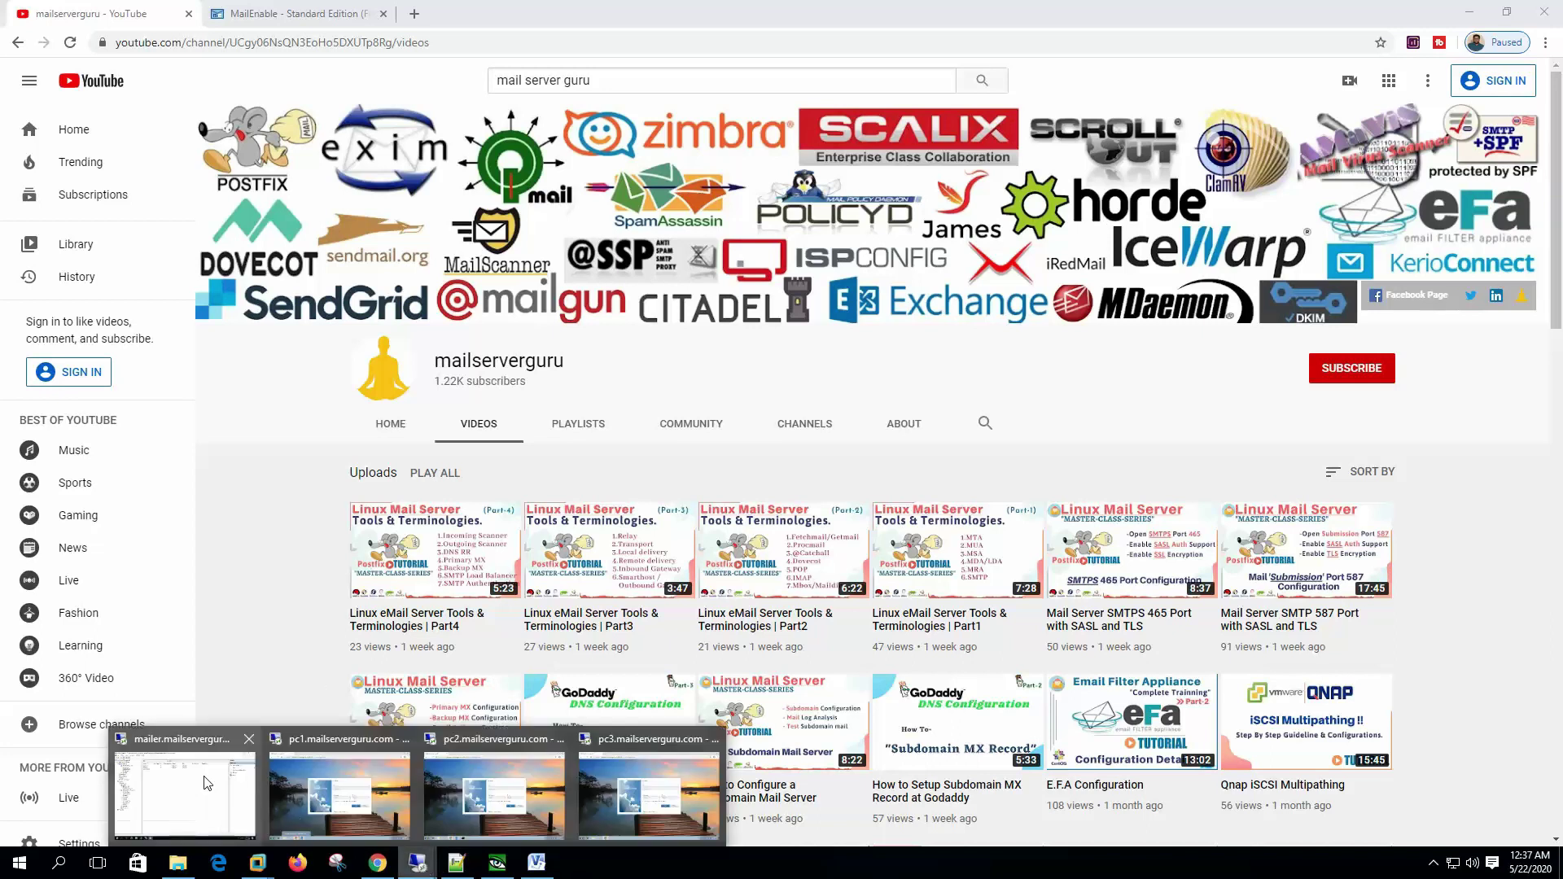
pyautogui.click(207, 783)
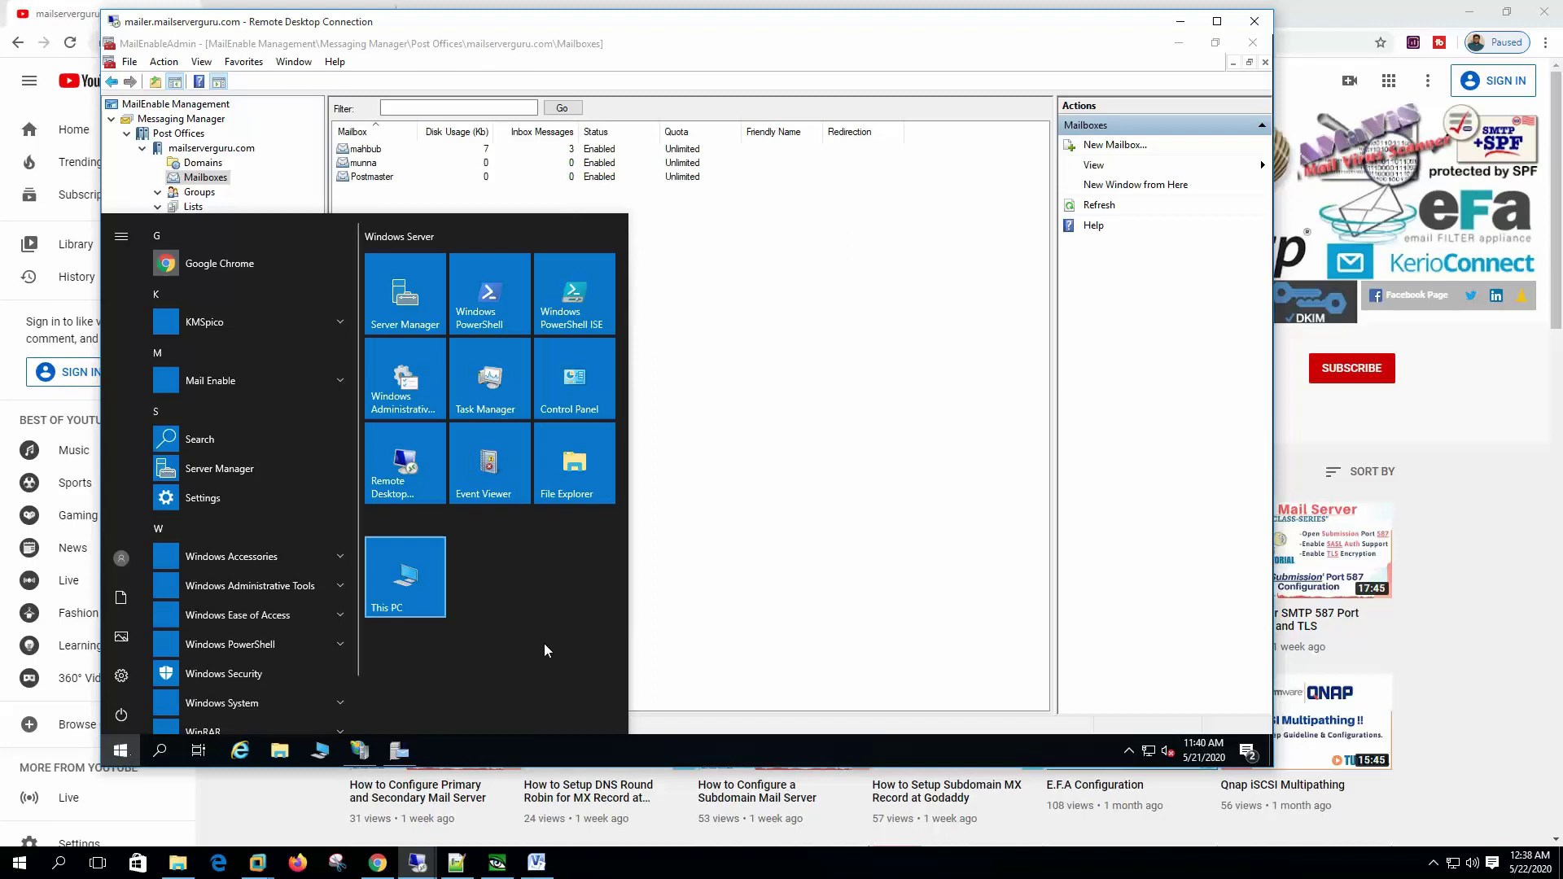
# Step: Launch Computer Management from This PC's Manage, maximize it, and show Local Users and Groups > Users
pyautogui.rightClick(422, 546)
pyautogui.moveTo(504, 626)
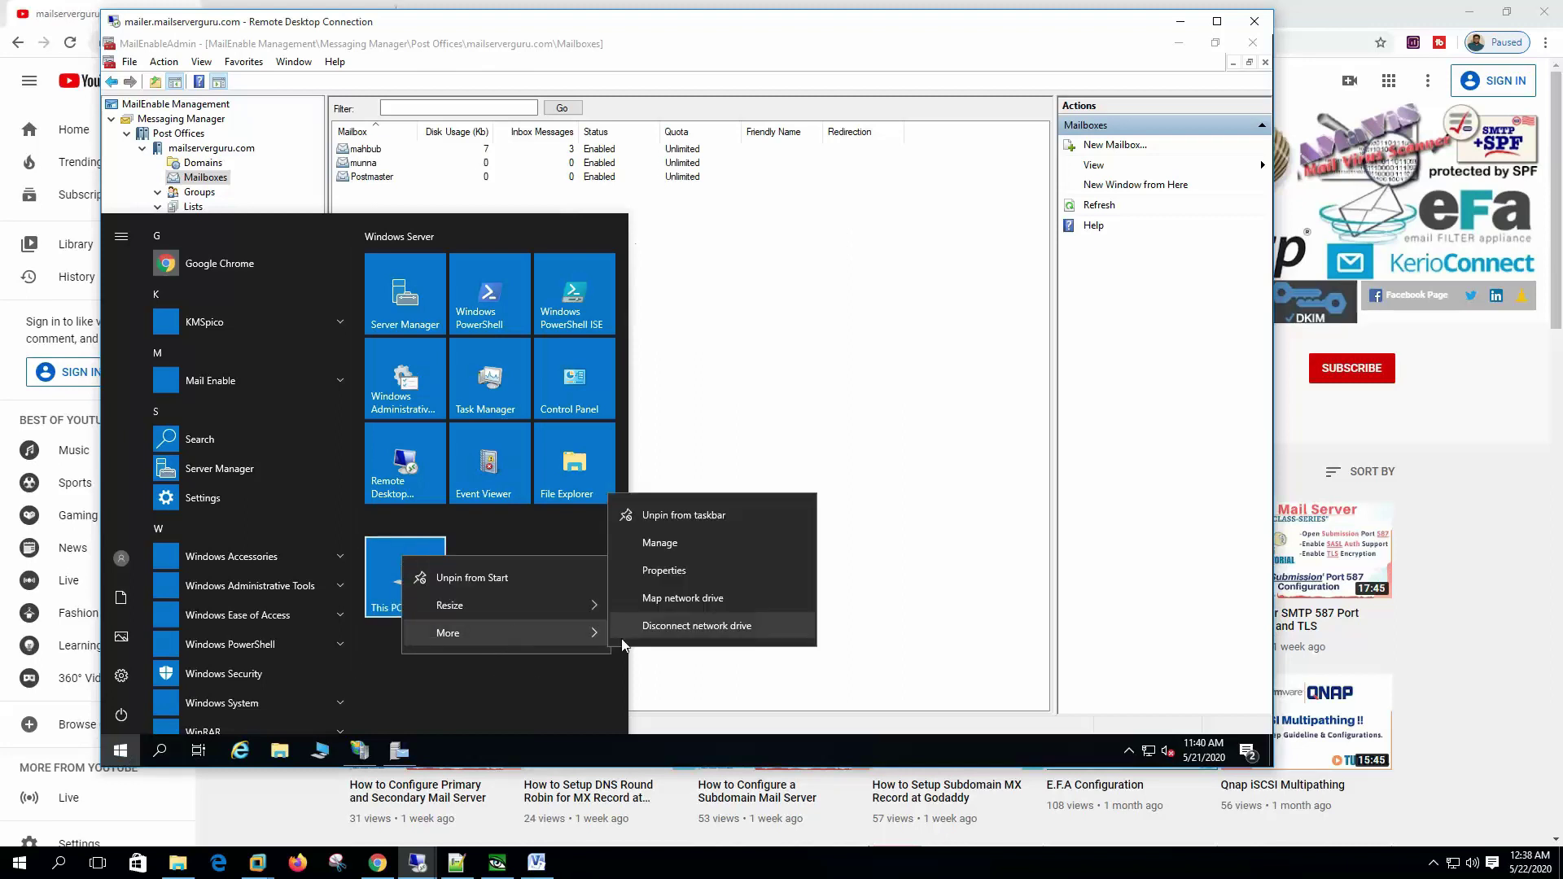
pyautogui.click(710, 539)
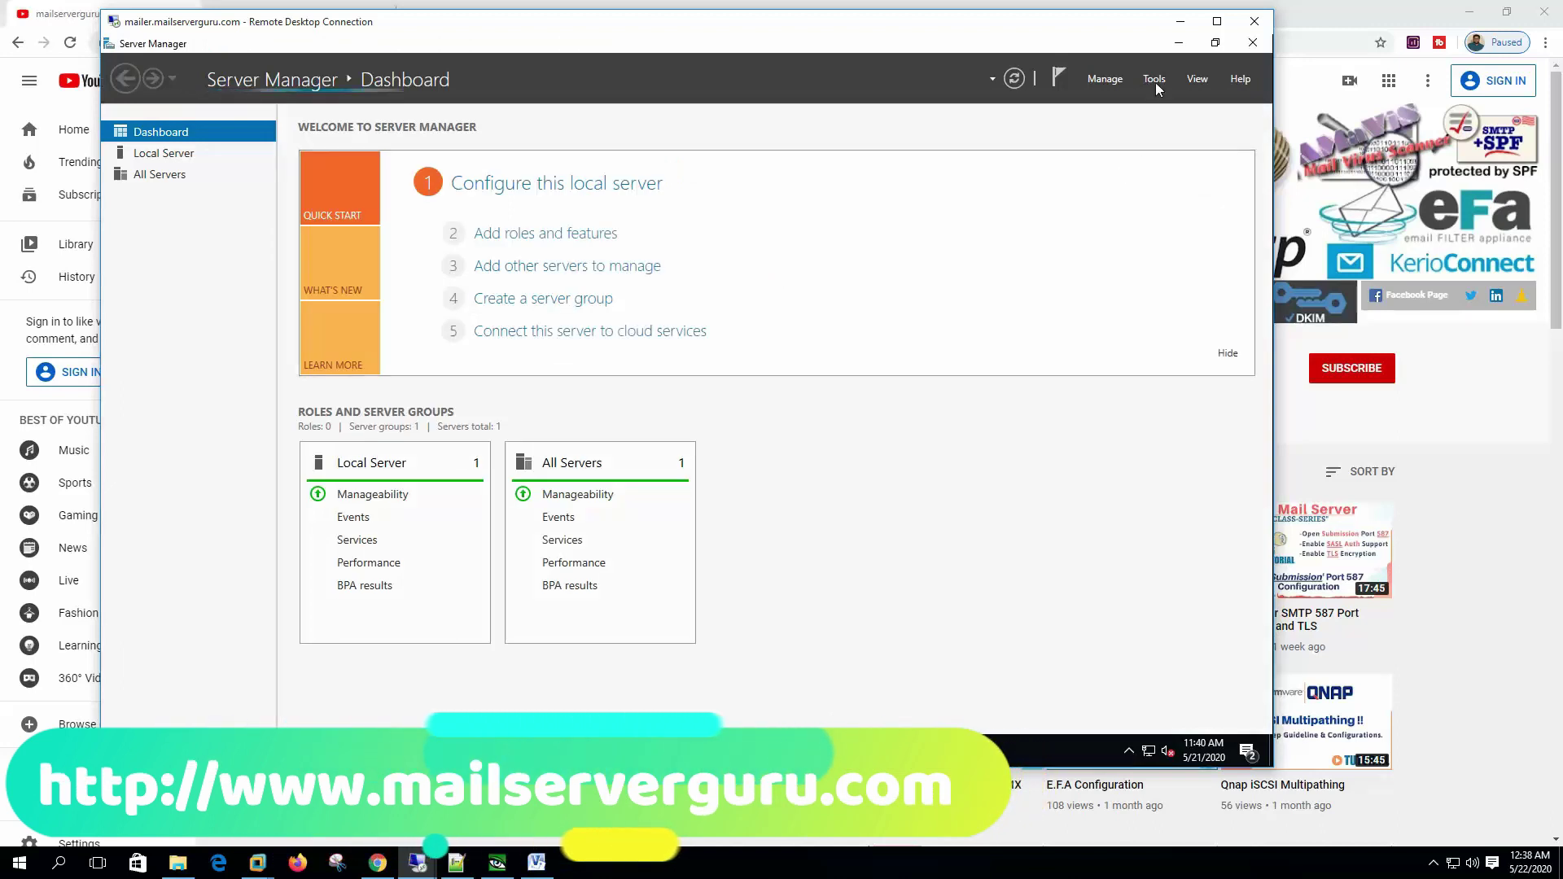
pyautogui.click(1155, 79)
pyautogui.click(1116, 118)
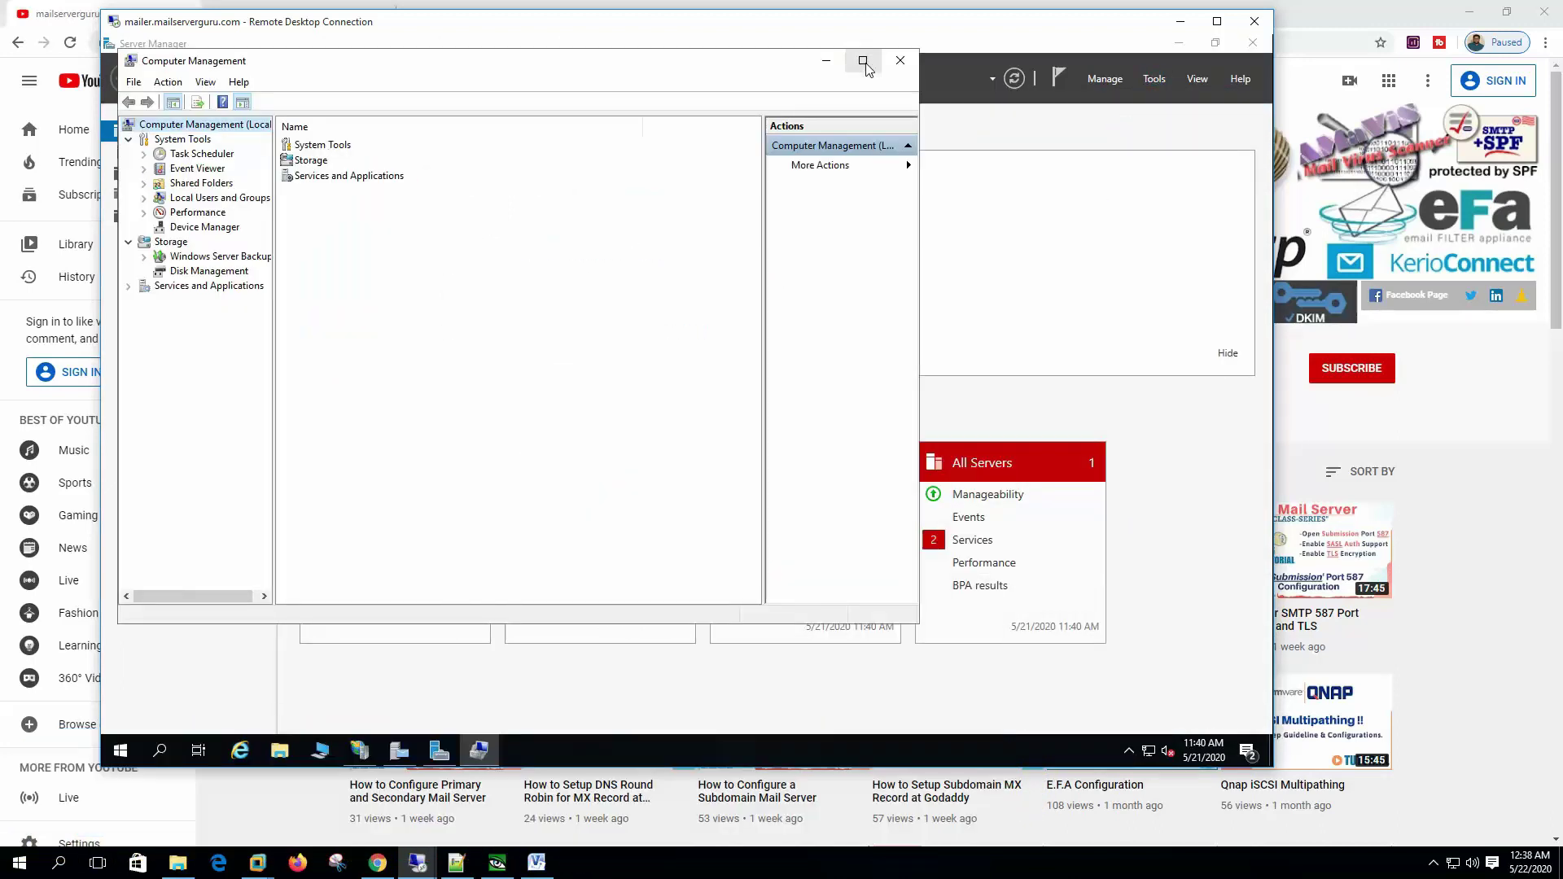
pyautogui.click(863, 61)
pyautogui.doubleClick(205, 178)
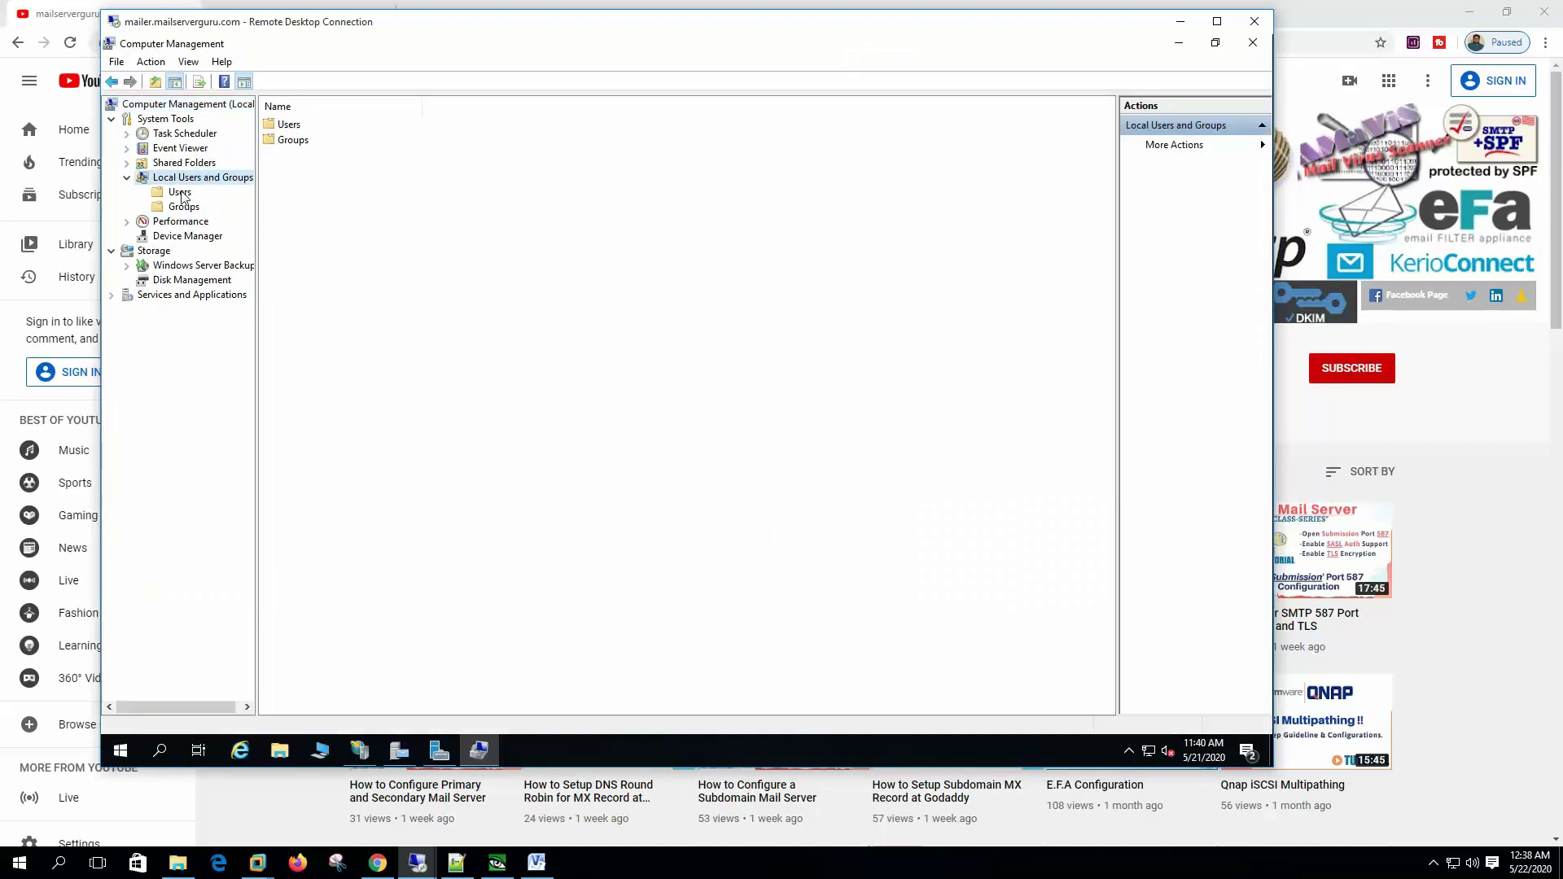
pyautogui.click(180, 193)
# Step: Create the local account user1 with a password in the New User form
pyautogui.rightClick(180, 196)
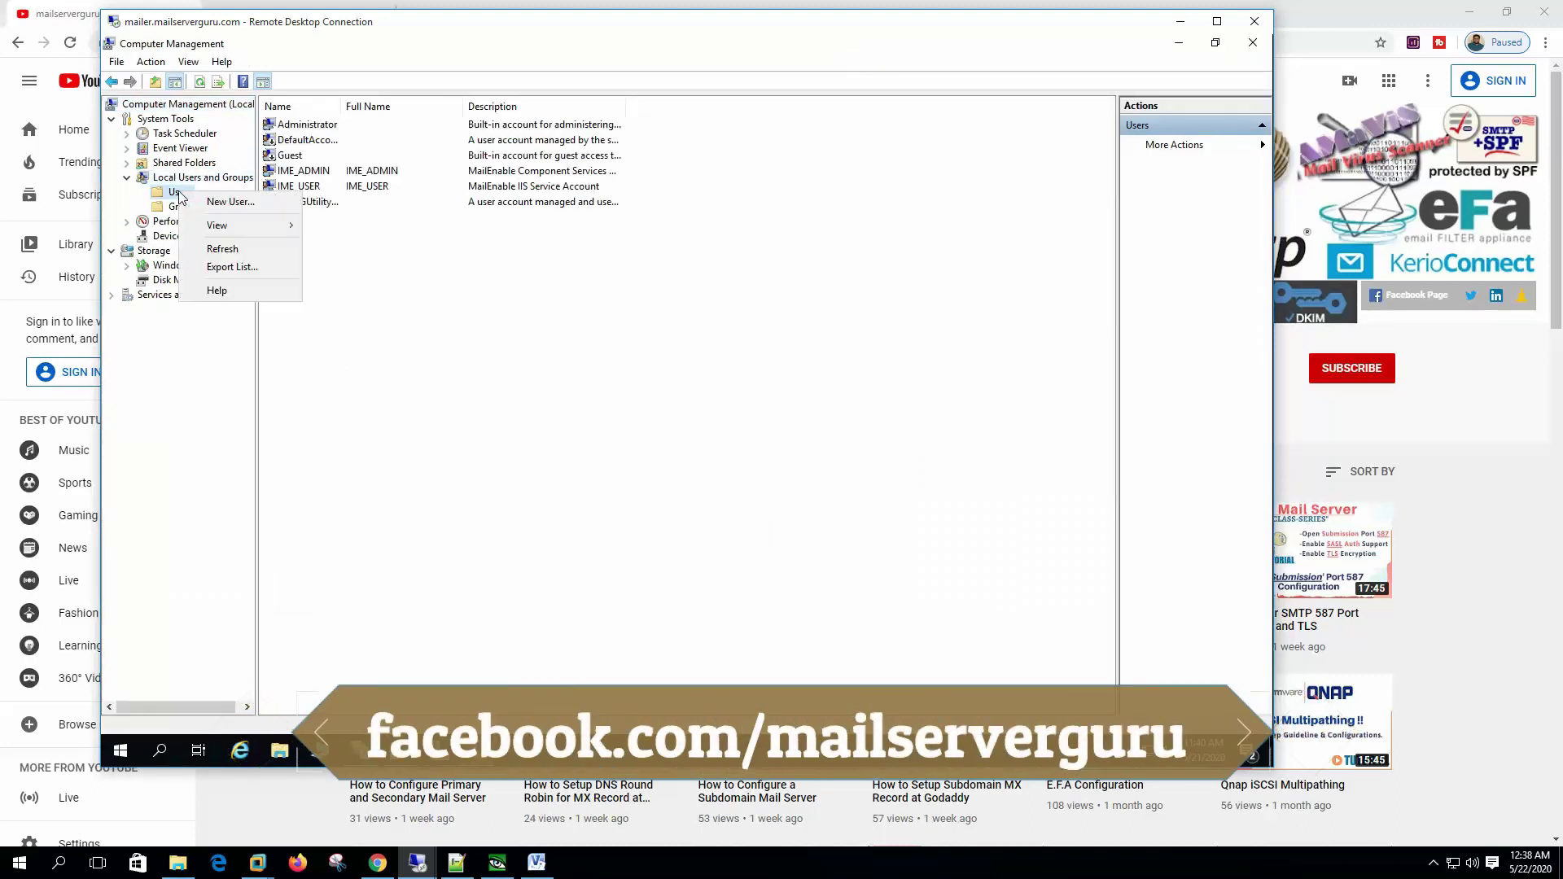
pyautogui.click(216, 203)
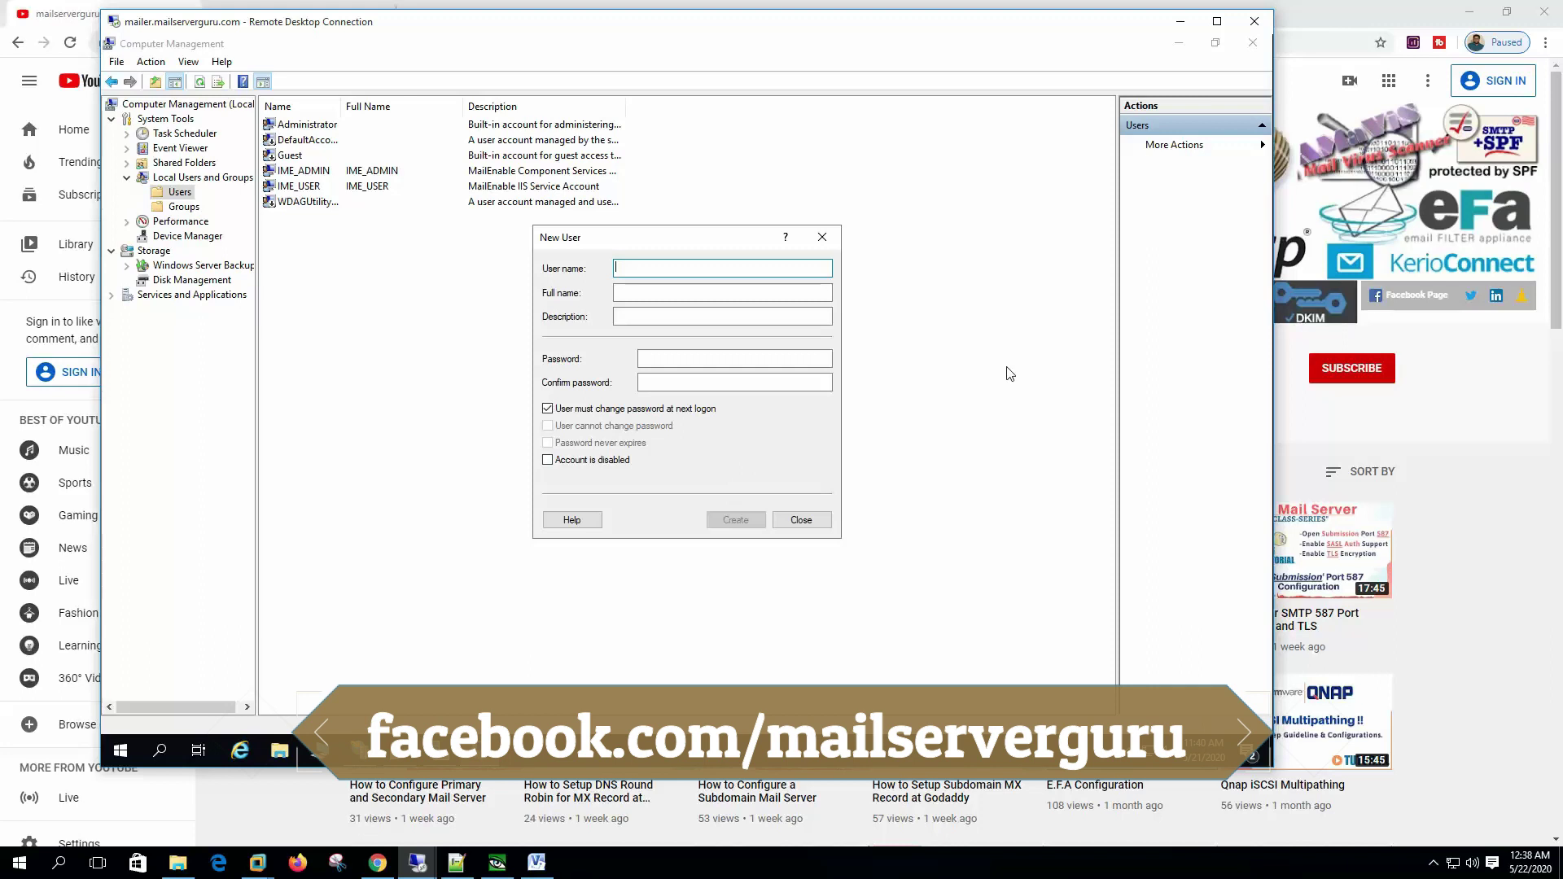
pyautogui.write('user1')
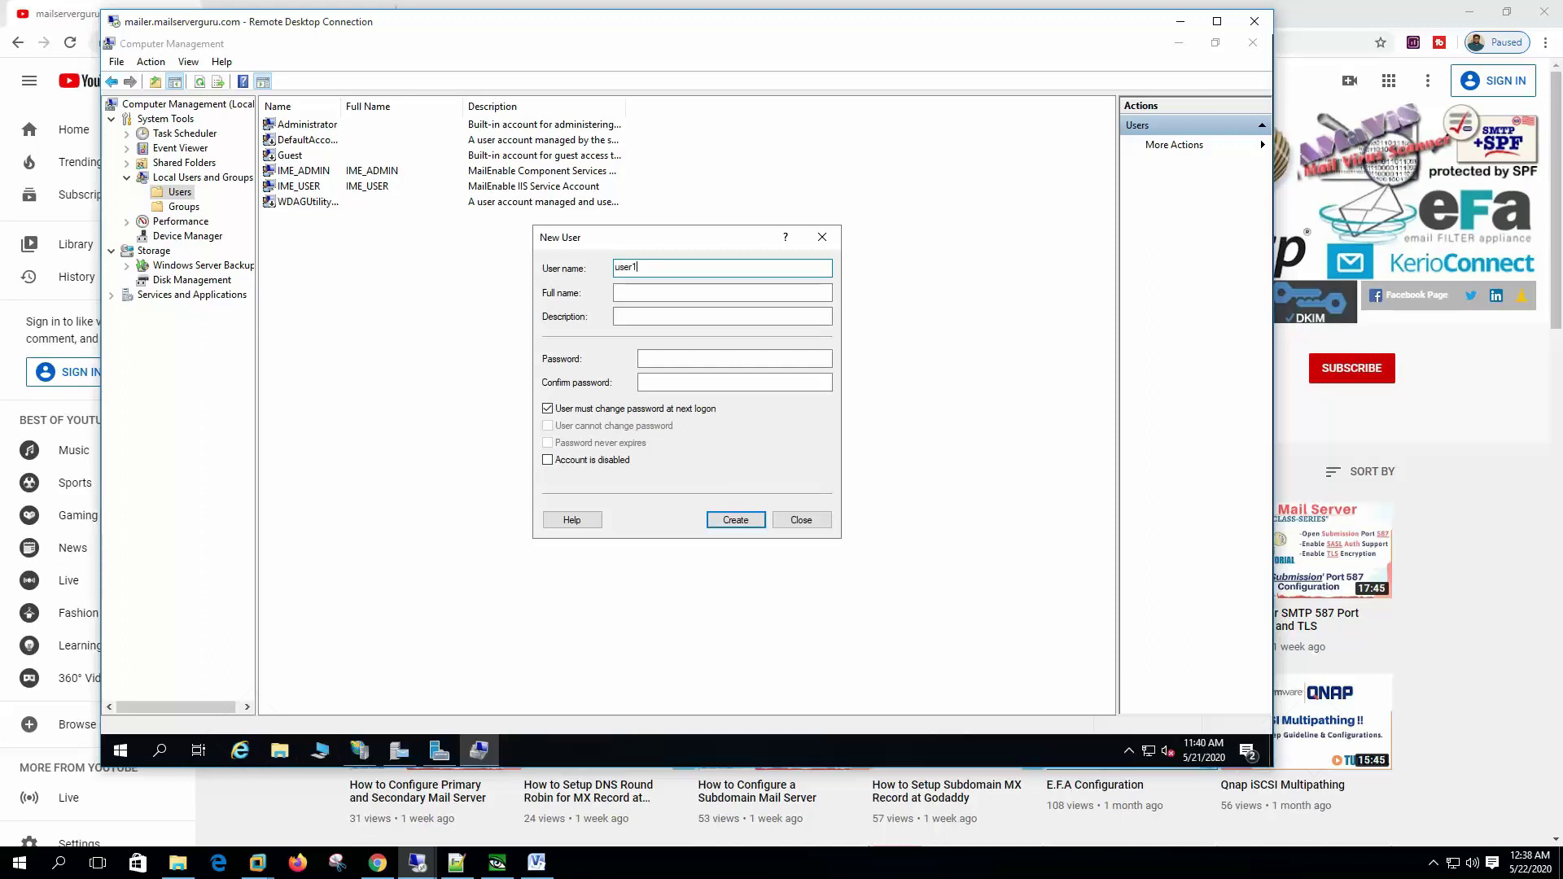
pyautogui.click(722, 315)
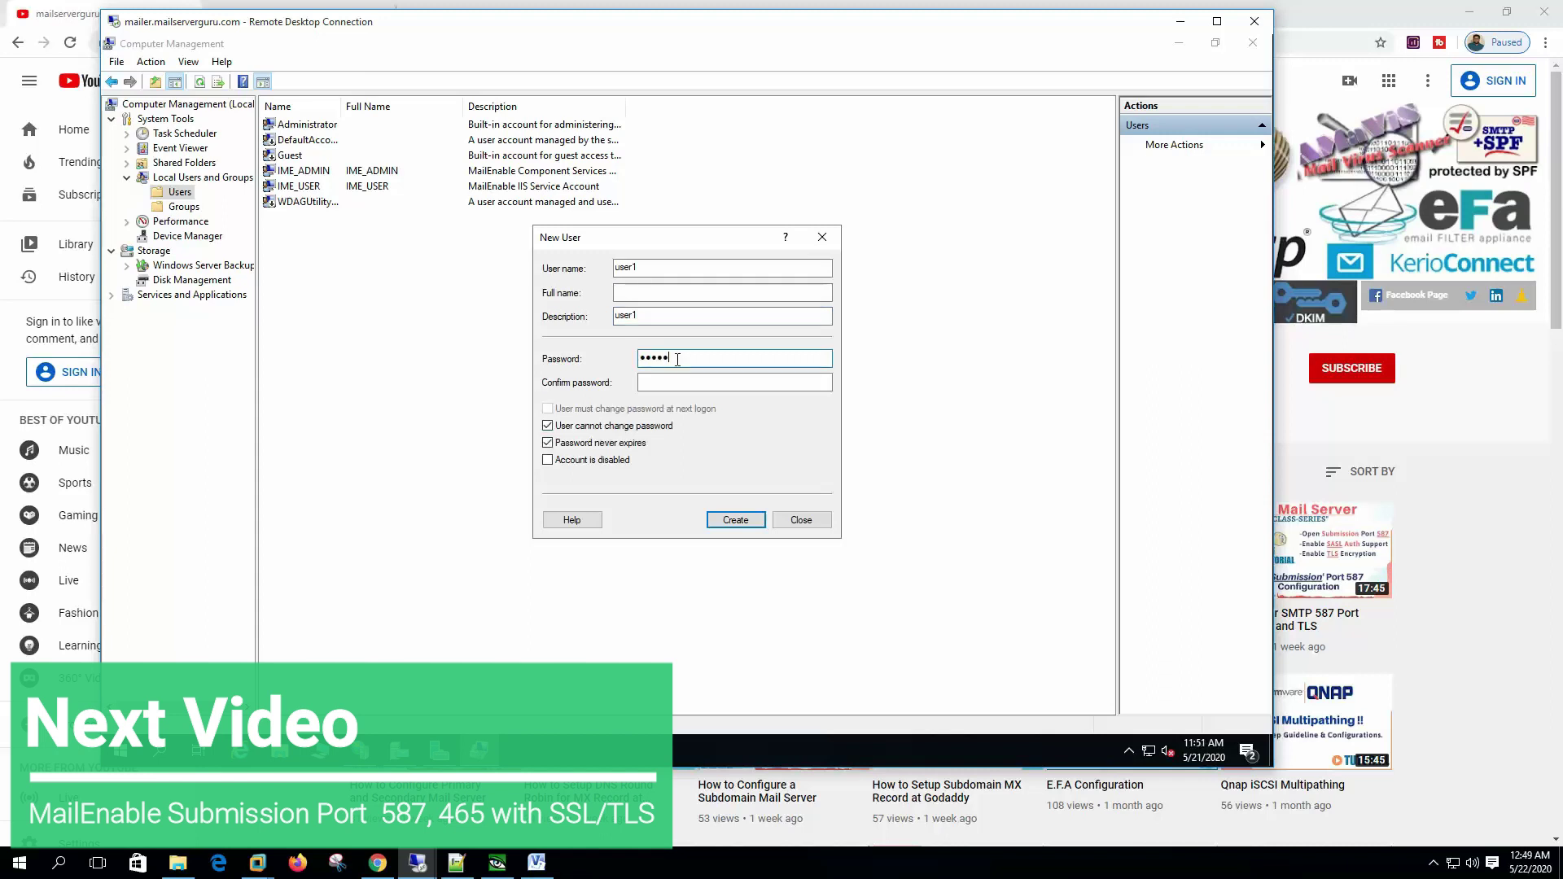
pyautogui.press('Tab')
pyautogui.write('user1')
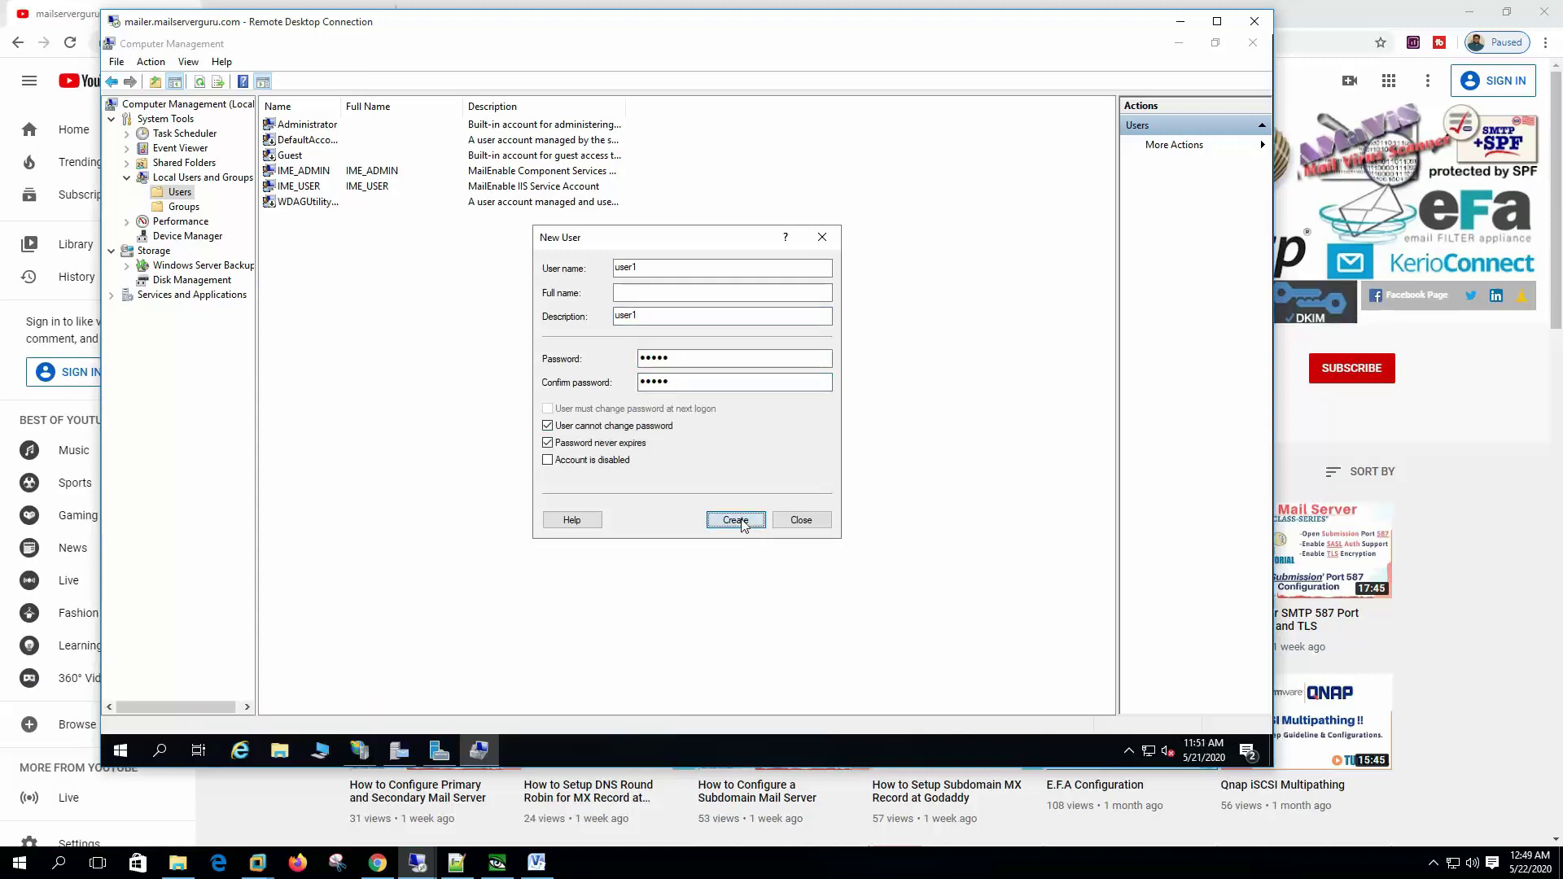
pyautogui.click(735, 520)
# Step: Create user2 with matching description and a non-expiring, unchangeable password, then close the form
pyautogui.write('user1')
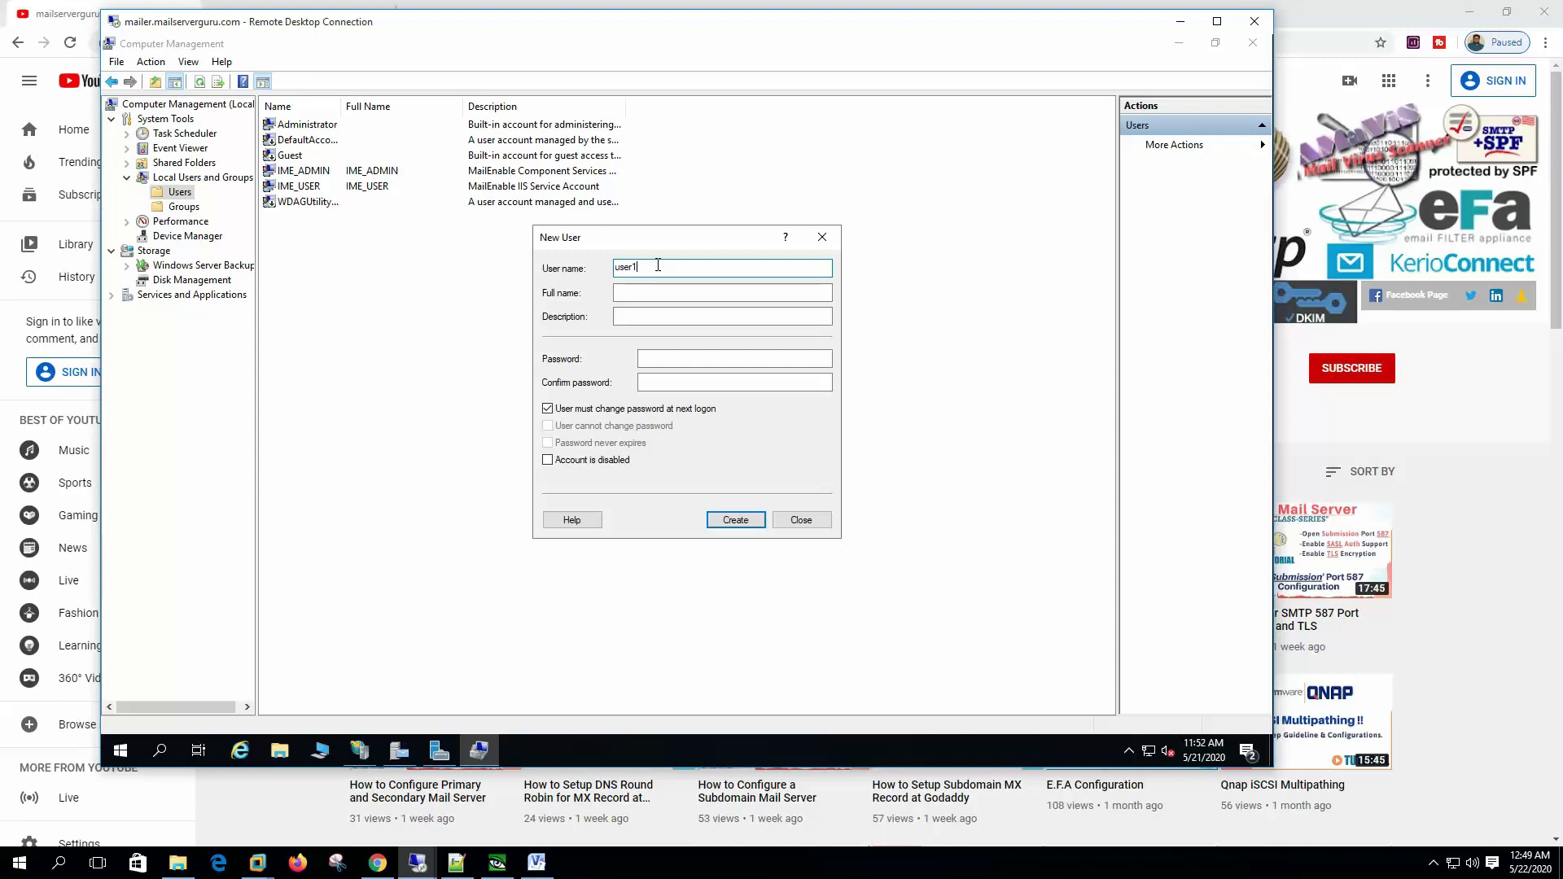
pyautogui.press('BackSpace')
pyautogui.write('2')
pyautogui.hotkey('shift', 'Home')
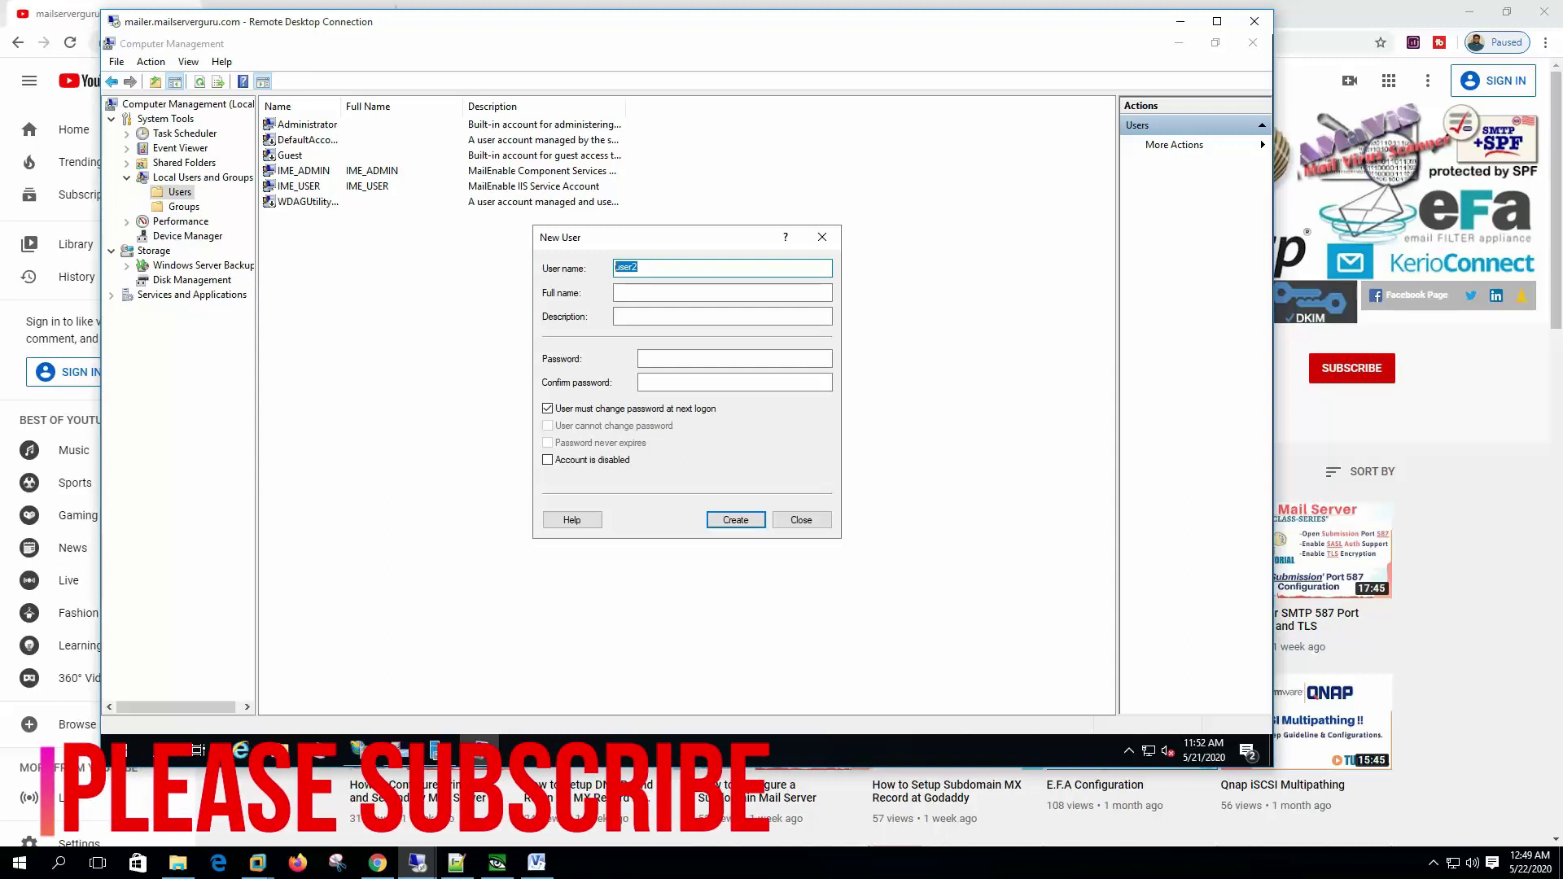
pyautogui.hotkey('ctrl', 'c')
pyautogui.press('Tab')
pyautogui.press('Tab')
pyautogui.hotkey('ctrl', 'v')
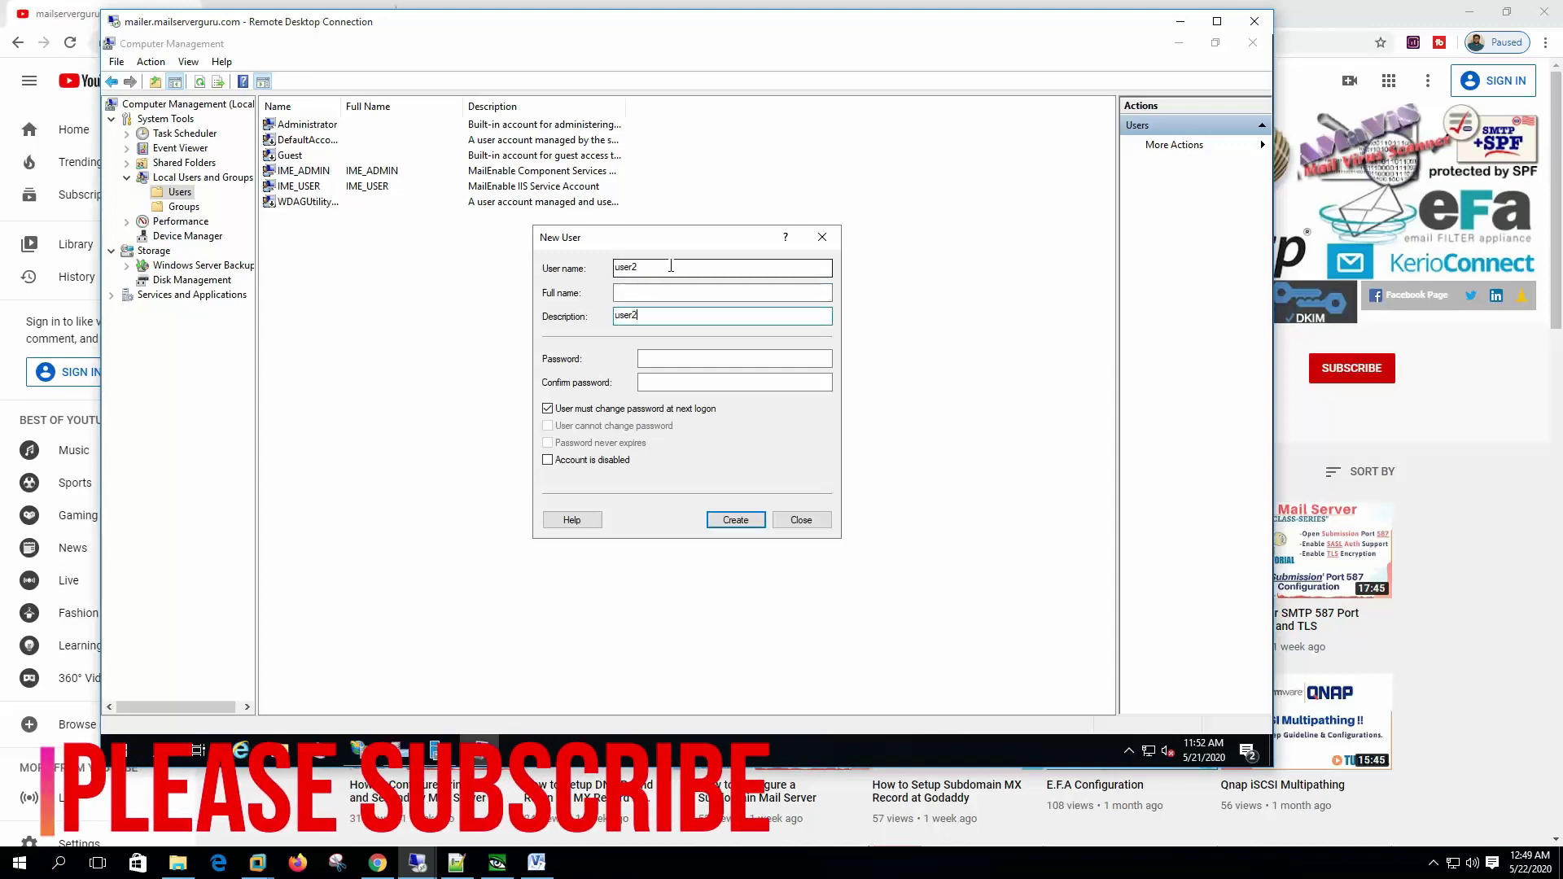
pyautogui.press('Tab')
pyautogui.hotkey('ctrl', 'v')
pyautogui.press('Tab')
pyautogui.hotkey('ctrl', 'v')
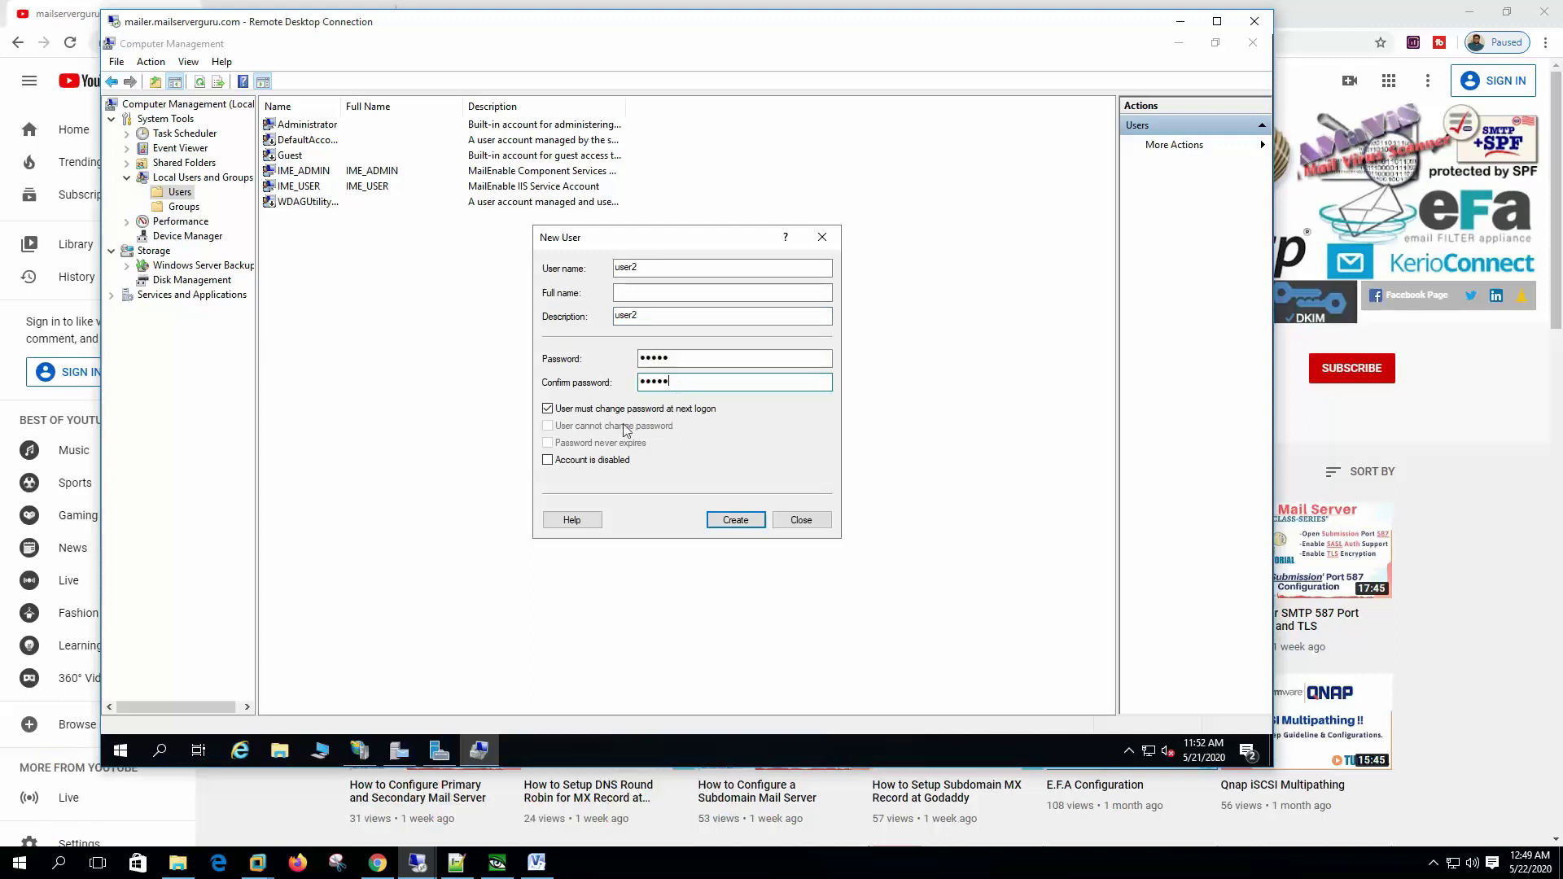
pyautogui.click(548, 409)
pyautogui.click(548, 425)
pyautogui.click(548, 443)
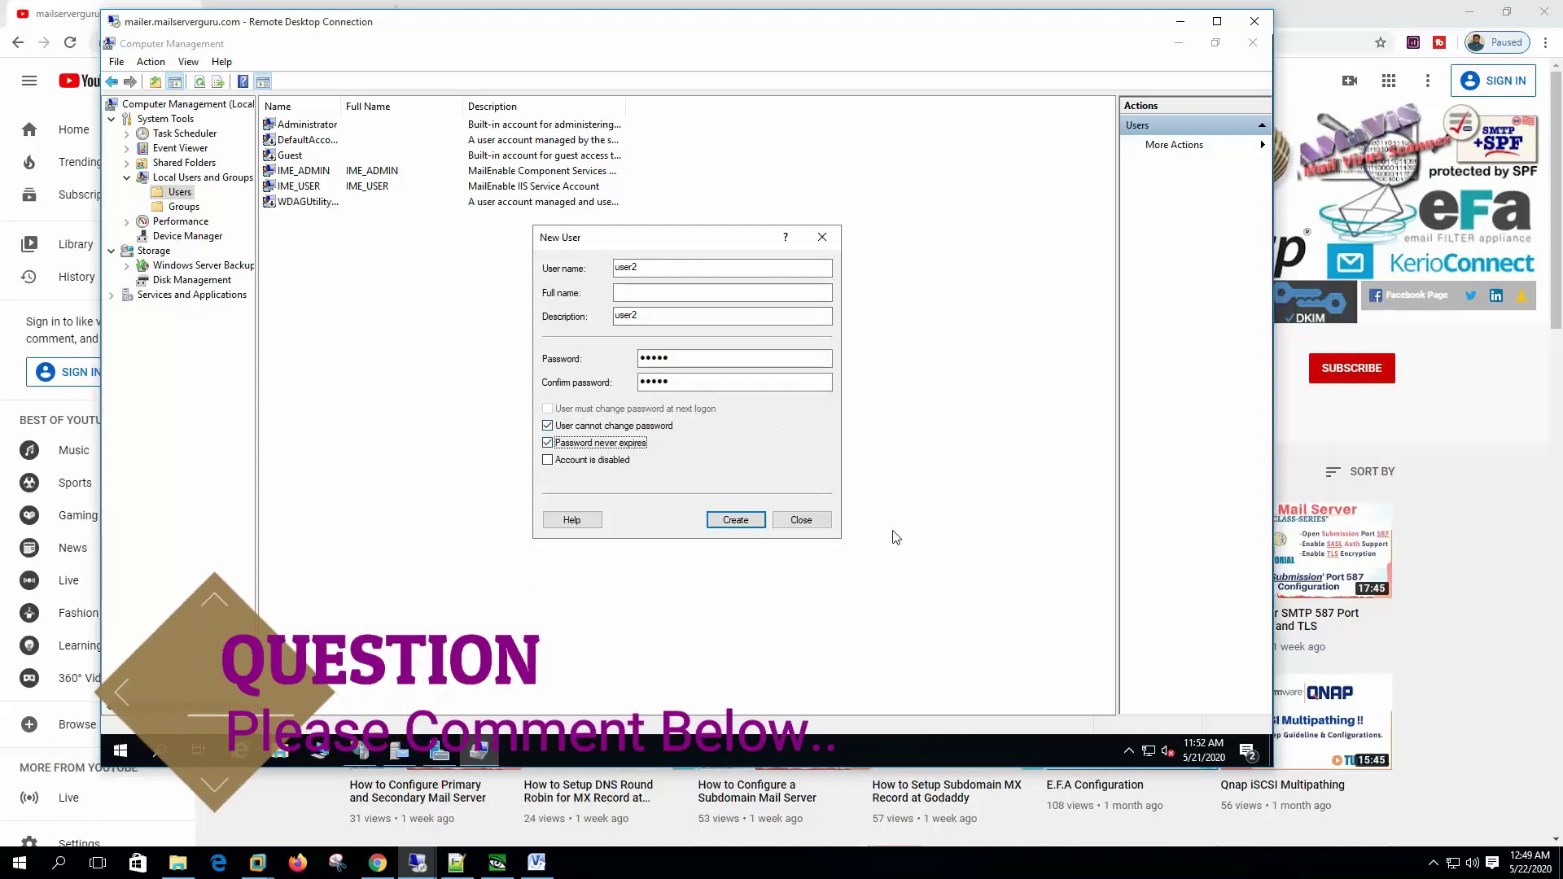
pyautogui.click(735, 519)
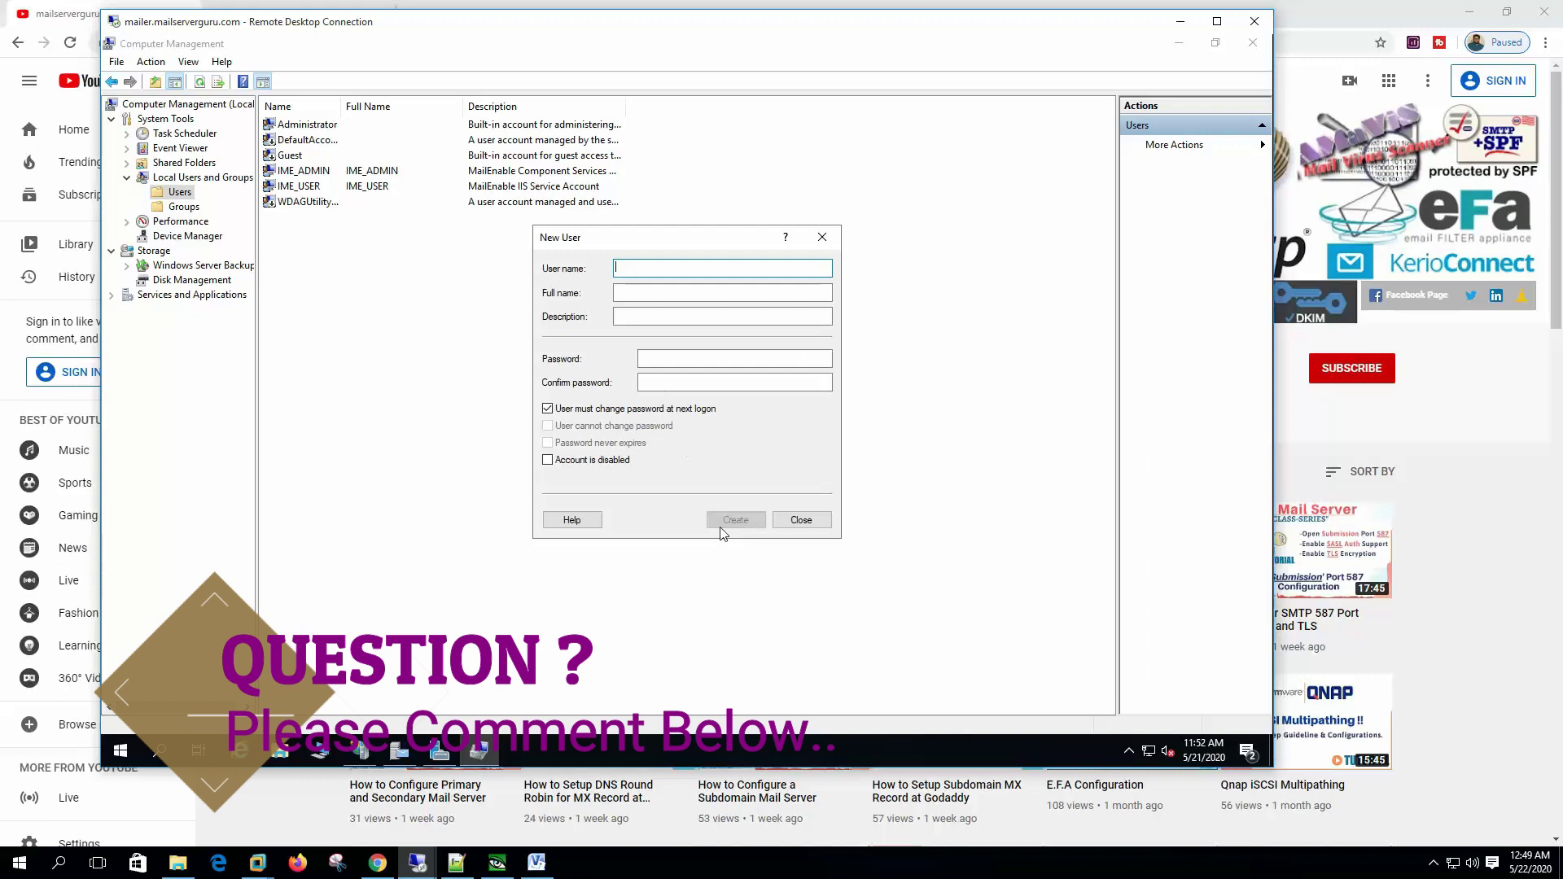
pyautogui.click(801, 519)
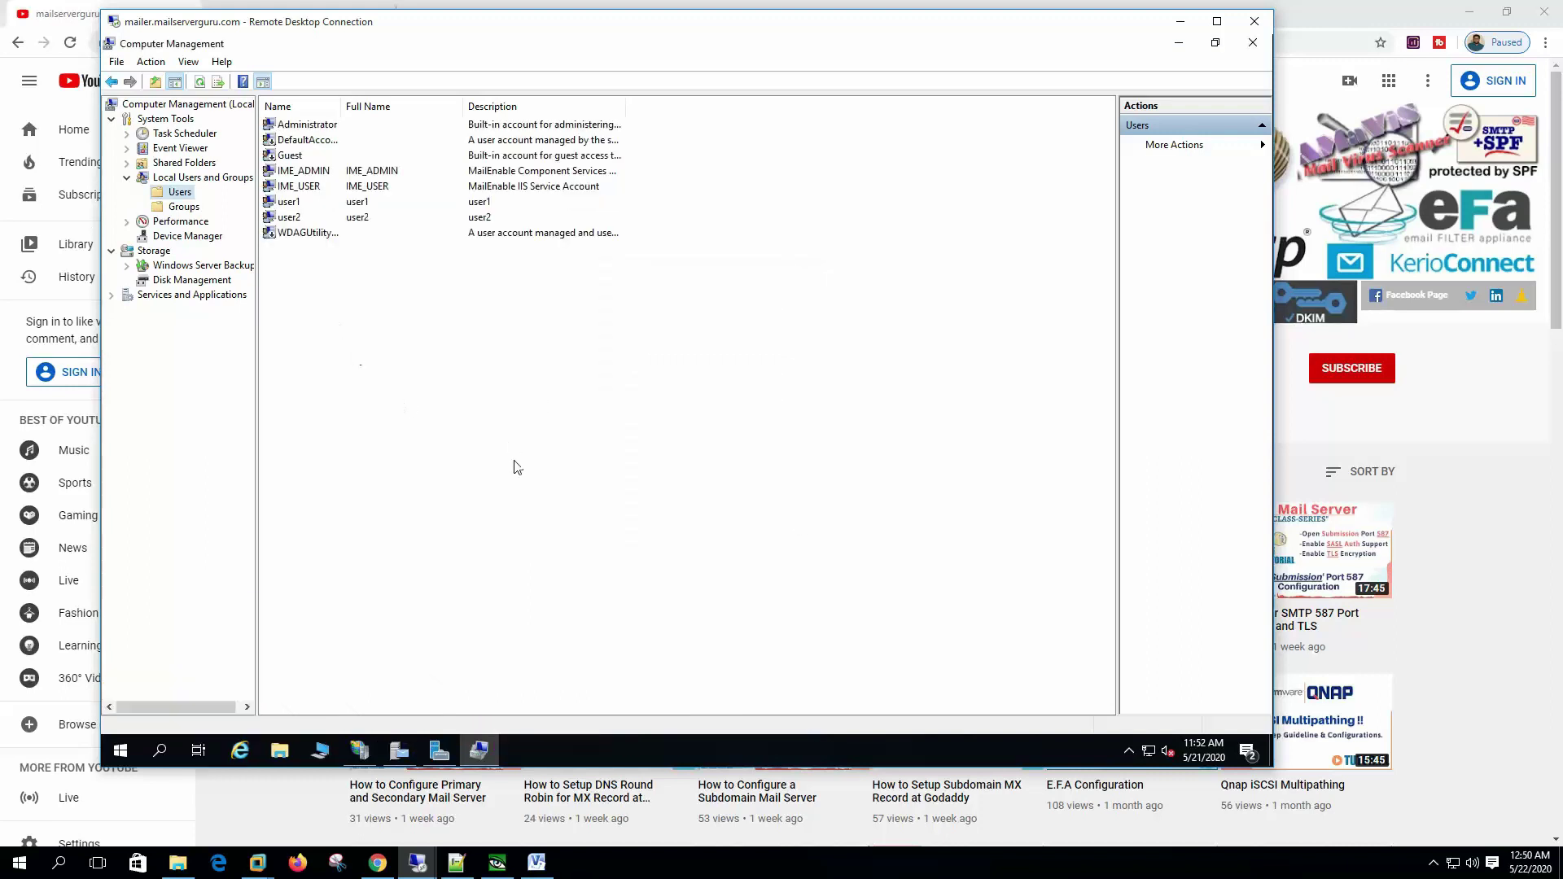
# Step: Enable Integrated Authentication on the Messaging Manager's Security tab and apply it
pyautogui.click(400, 750)
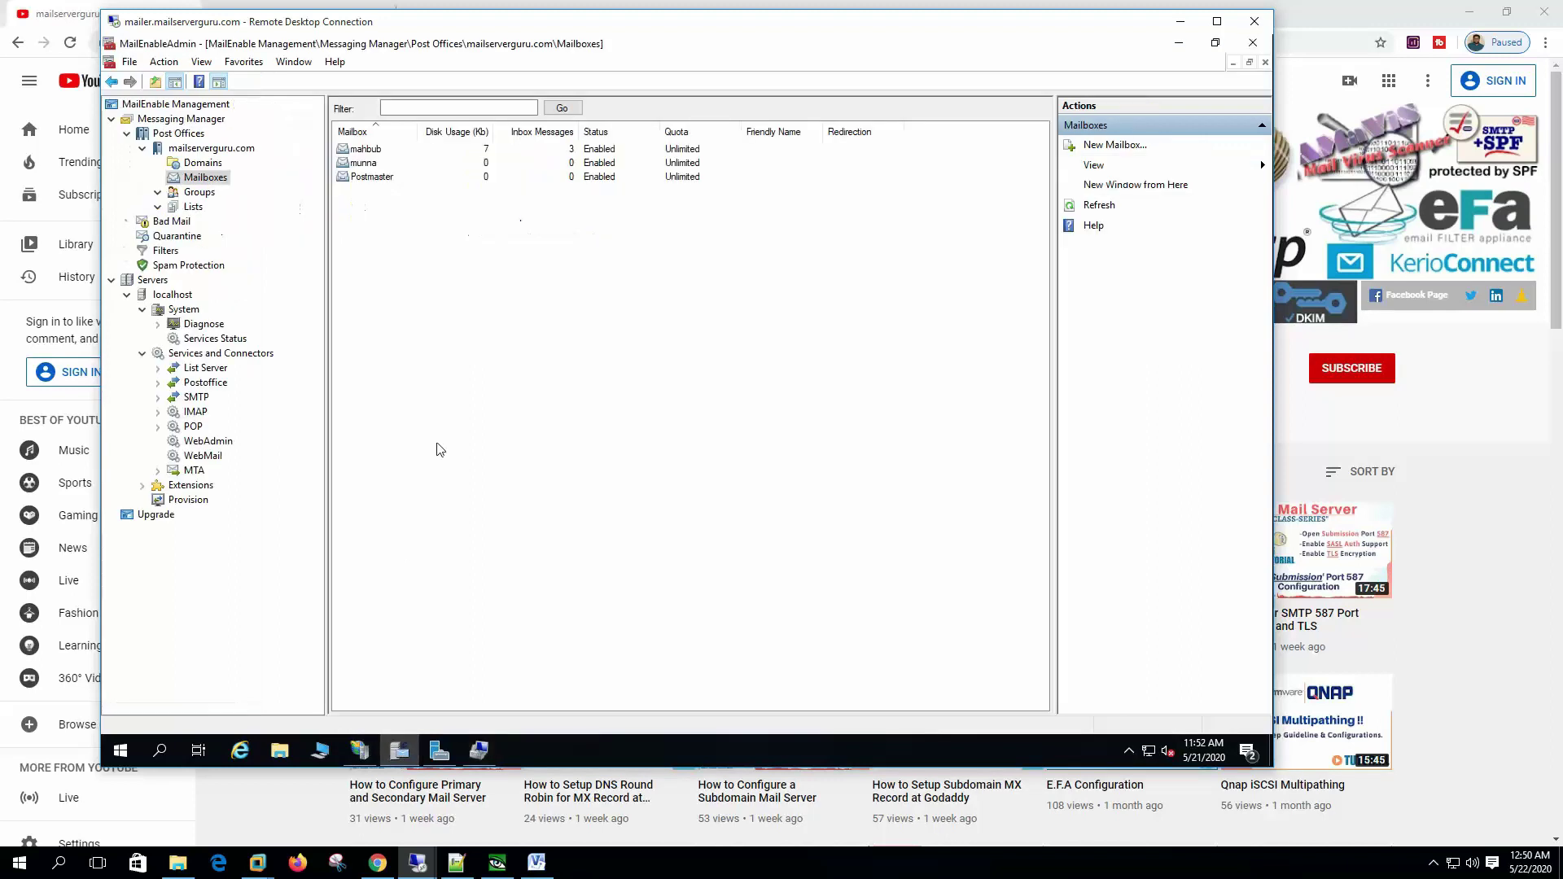
pyautogui.click(210, 120)
pyautogui.rightClick(210, 119)
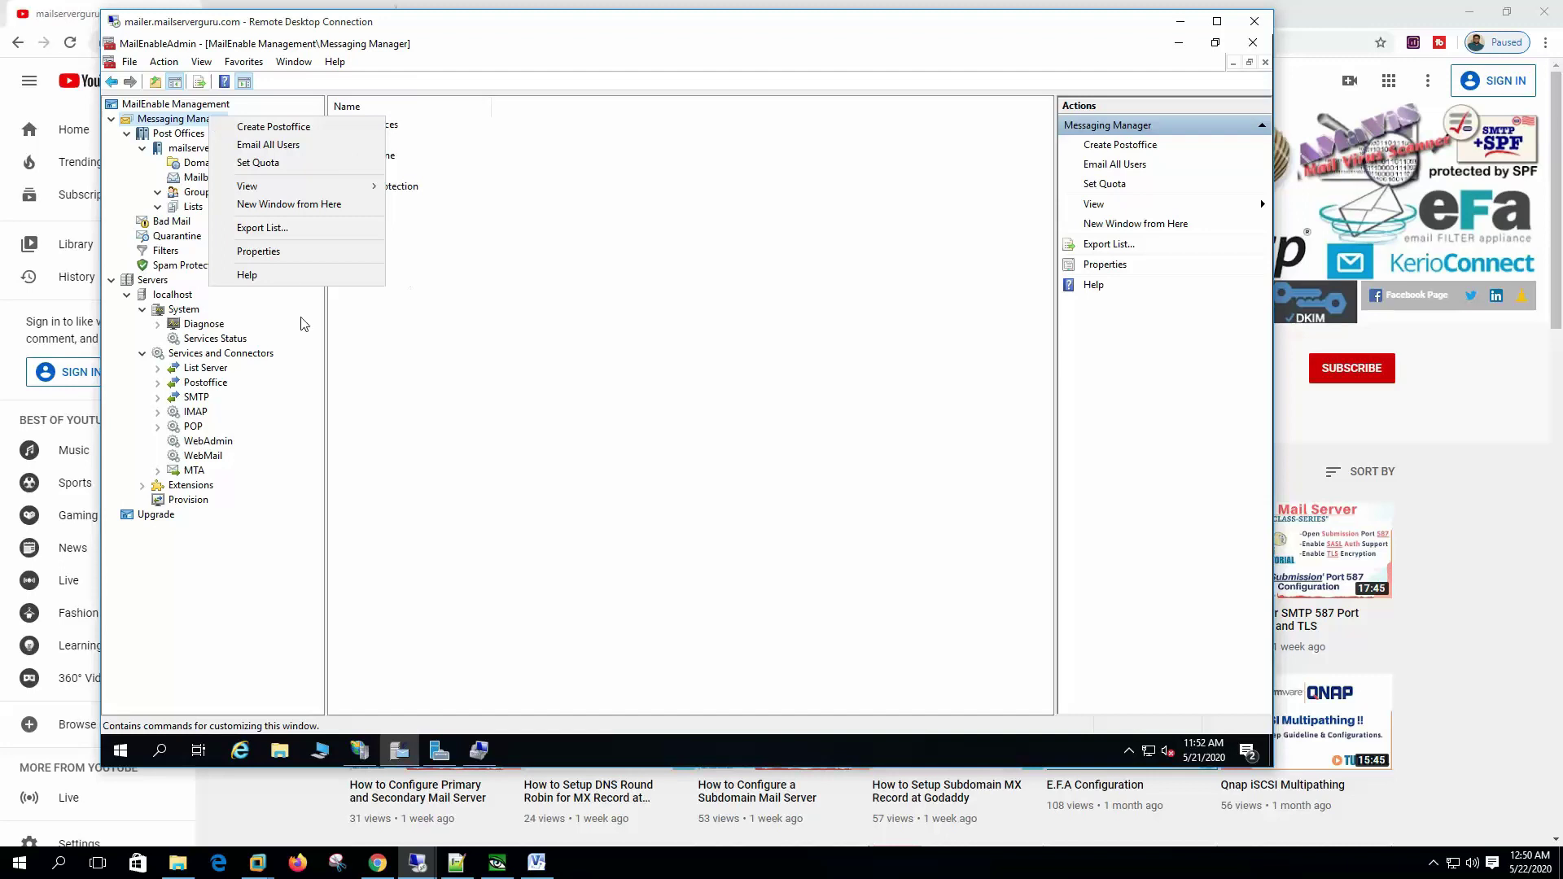
pyautogui.click(295, 257)
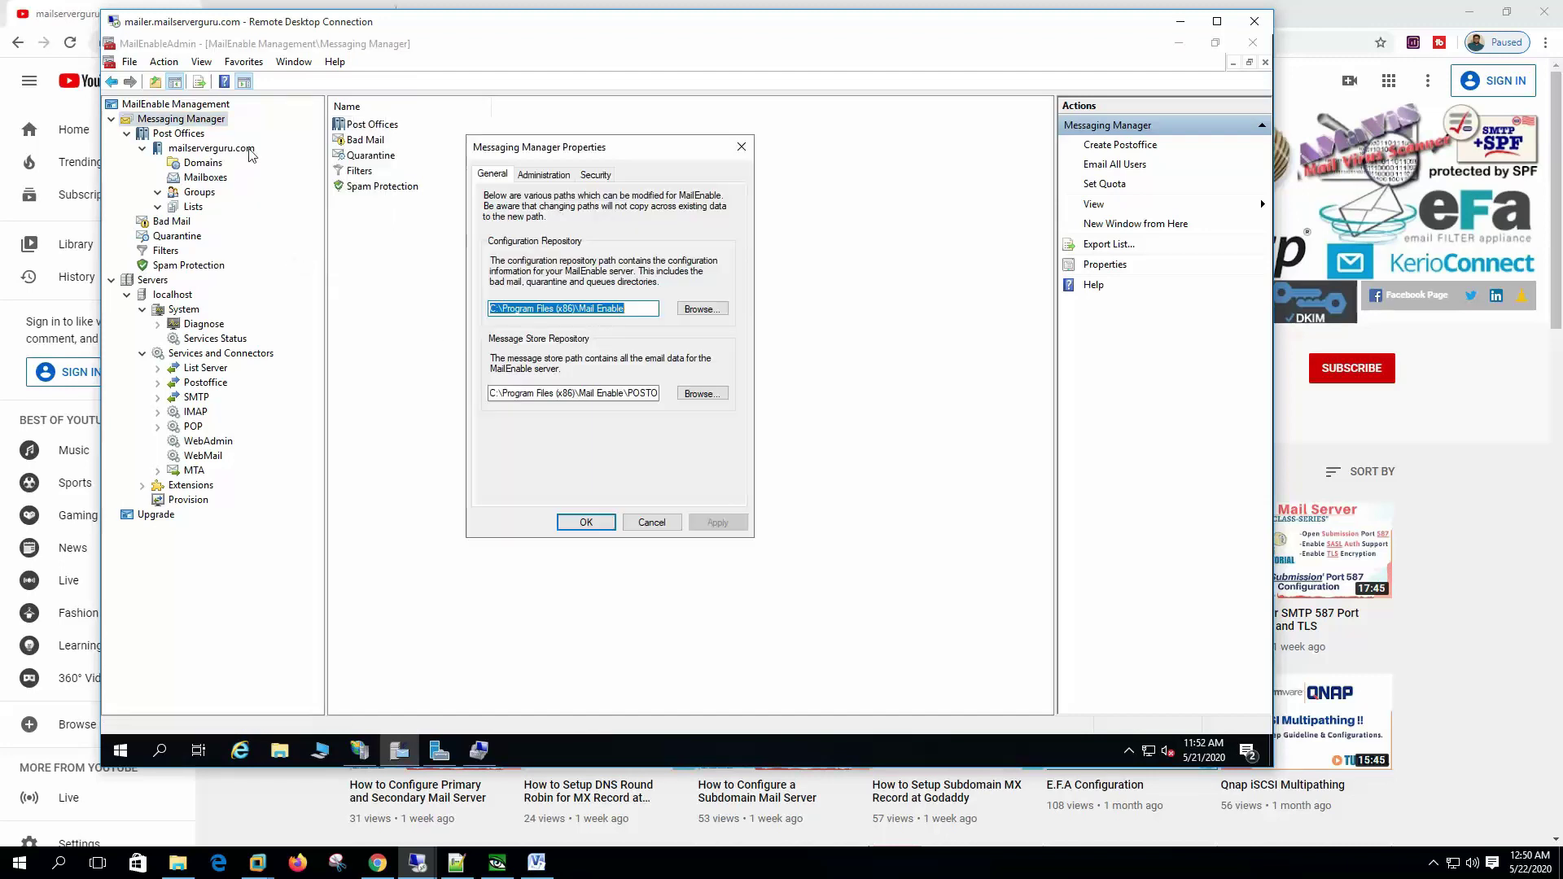
pyautogui.click(549, 174)
pyautogui.click(584, 176)
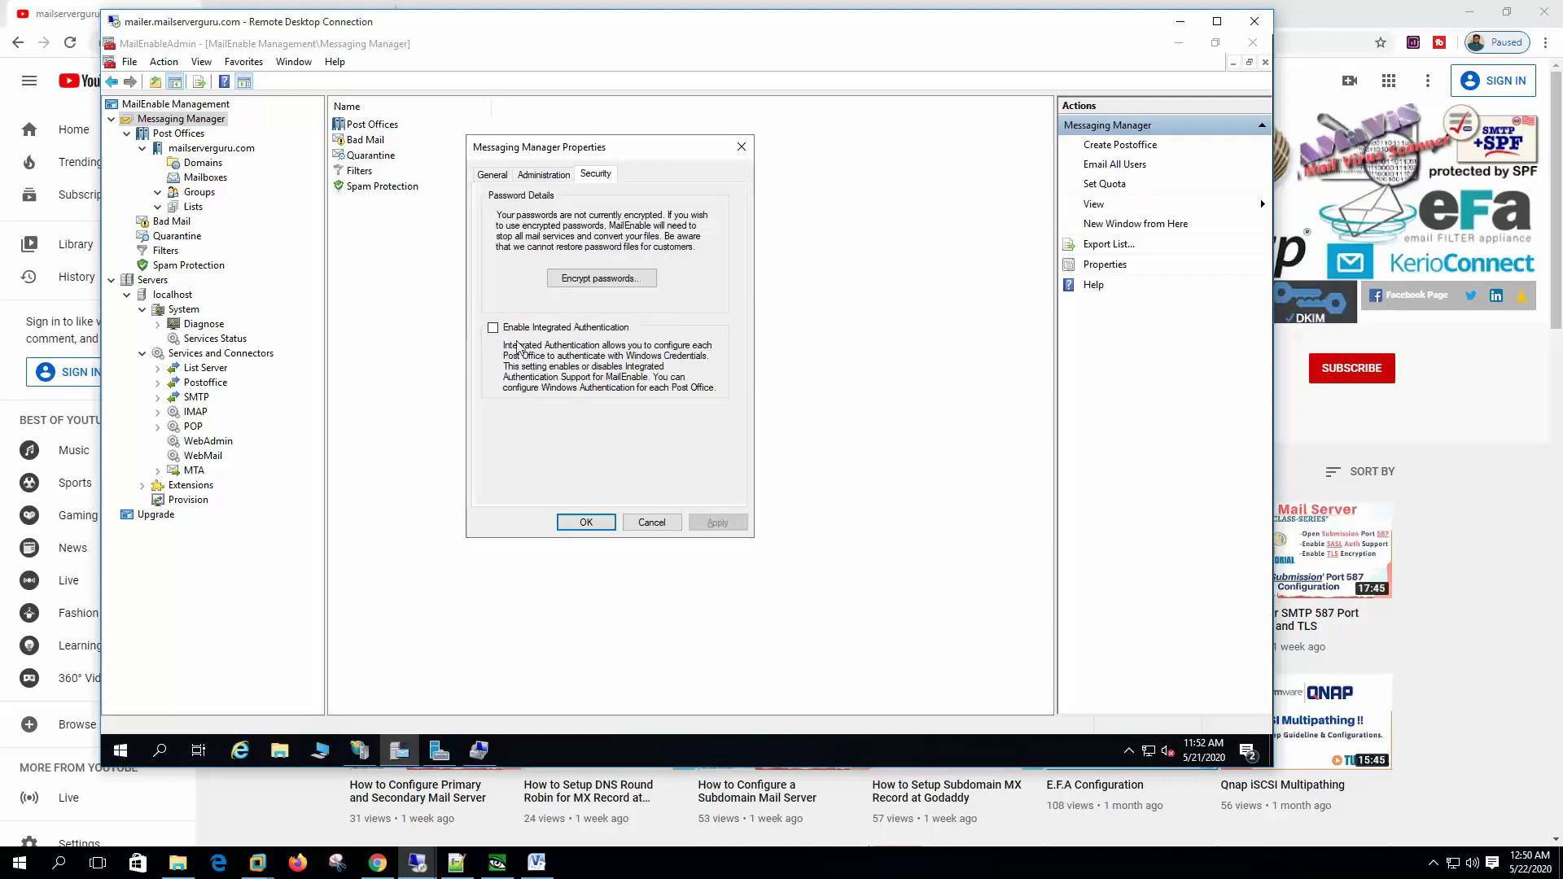
pyautogui.click(568, 328)
pyautogui.click(724, 525)
# Step: Turn on Integrated Windows Authentication, mailbox auto-creation and Windows-only auth for mailserverguru.com
pyautogui.click(586, 525)
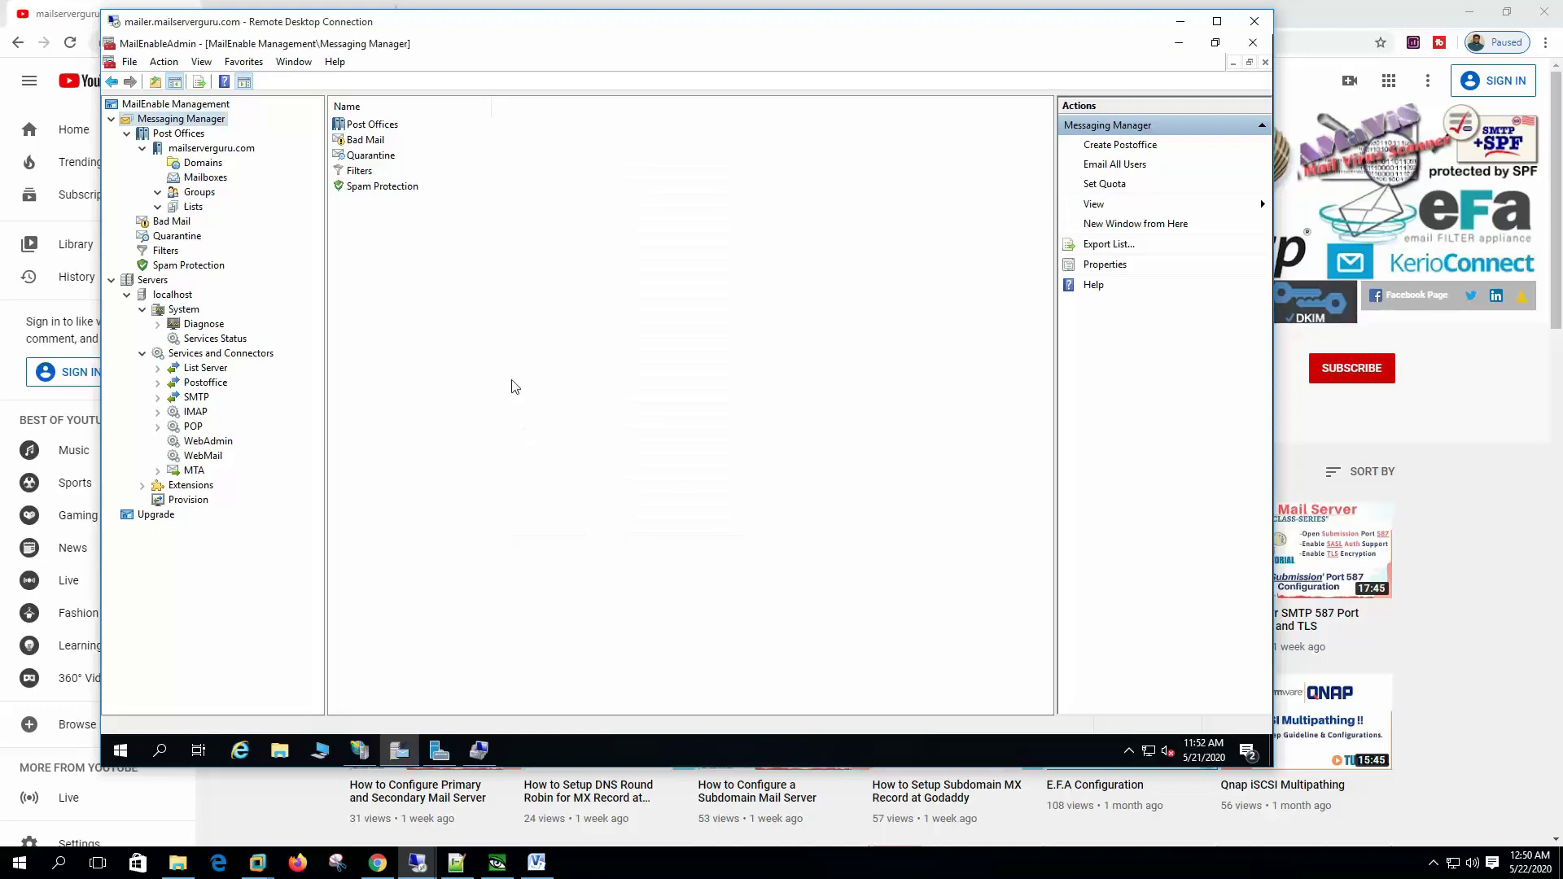
pyautogui.click(241, 154)
pyautogui.rightClick(241, 153)
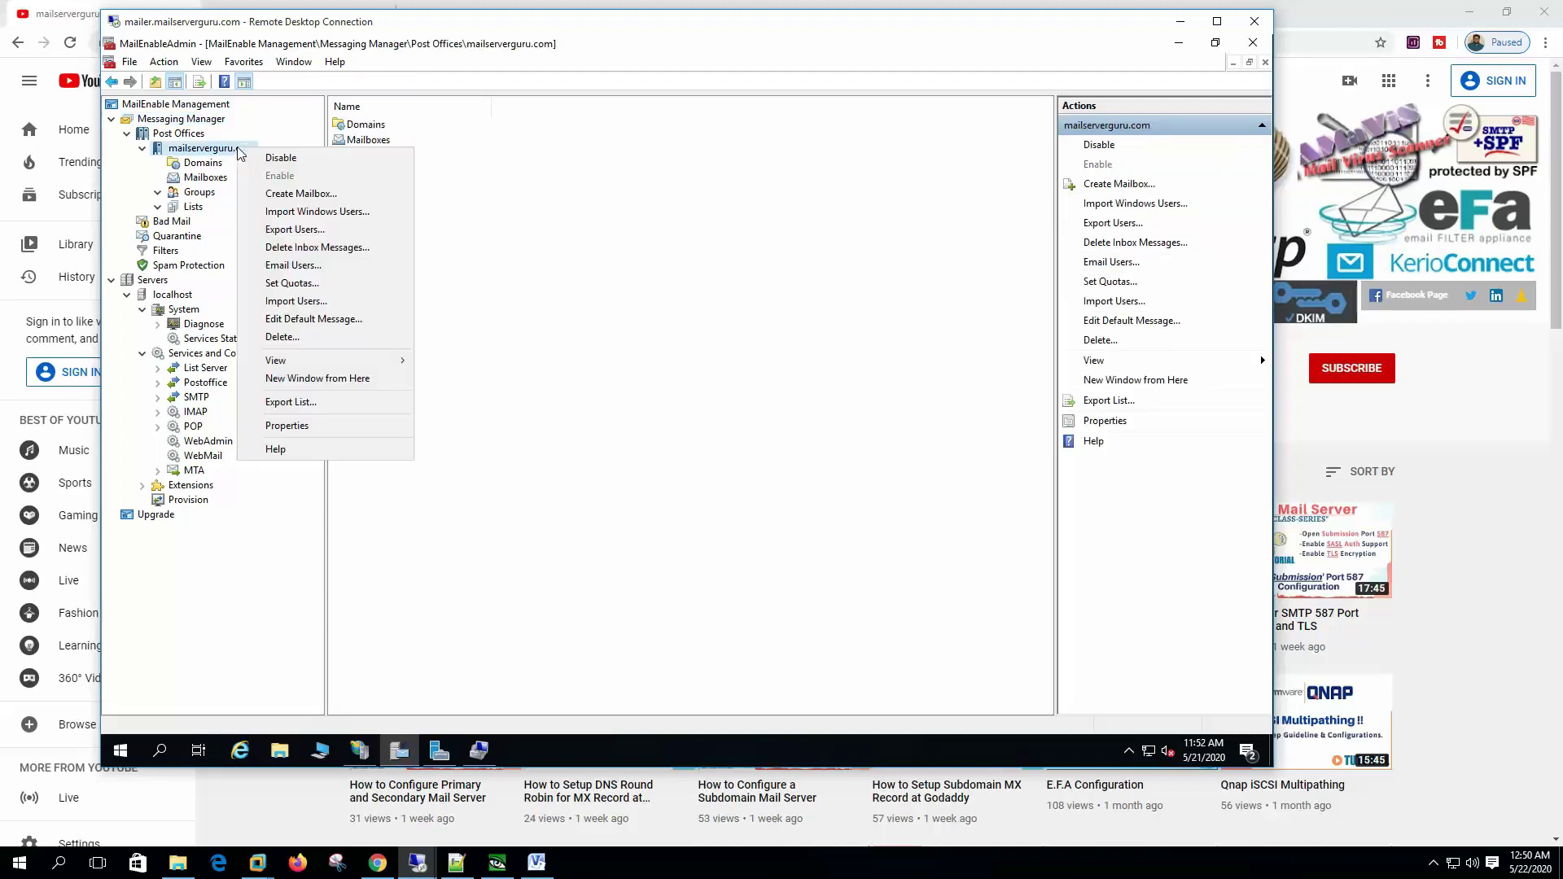
pyautogui.click(331, 426)
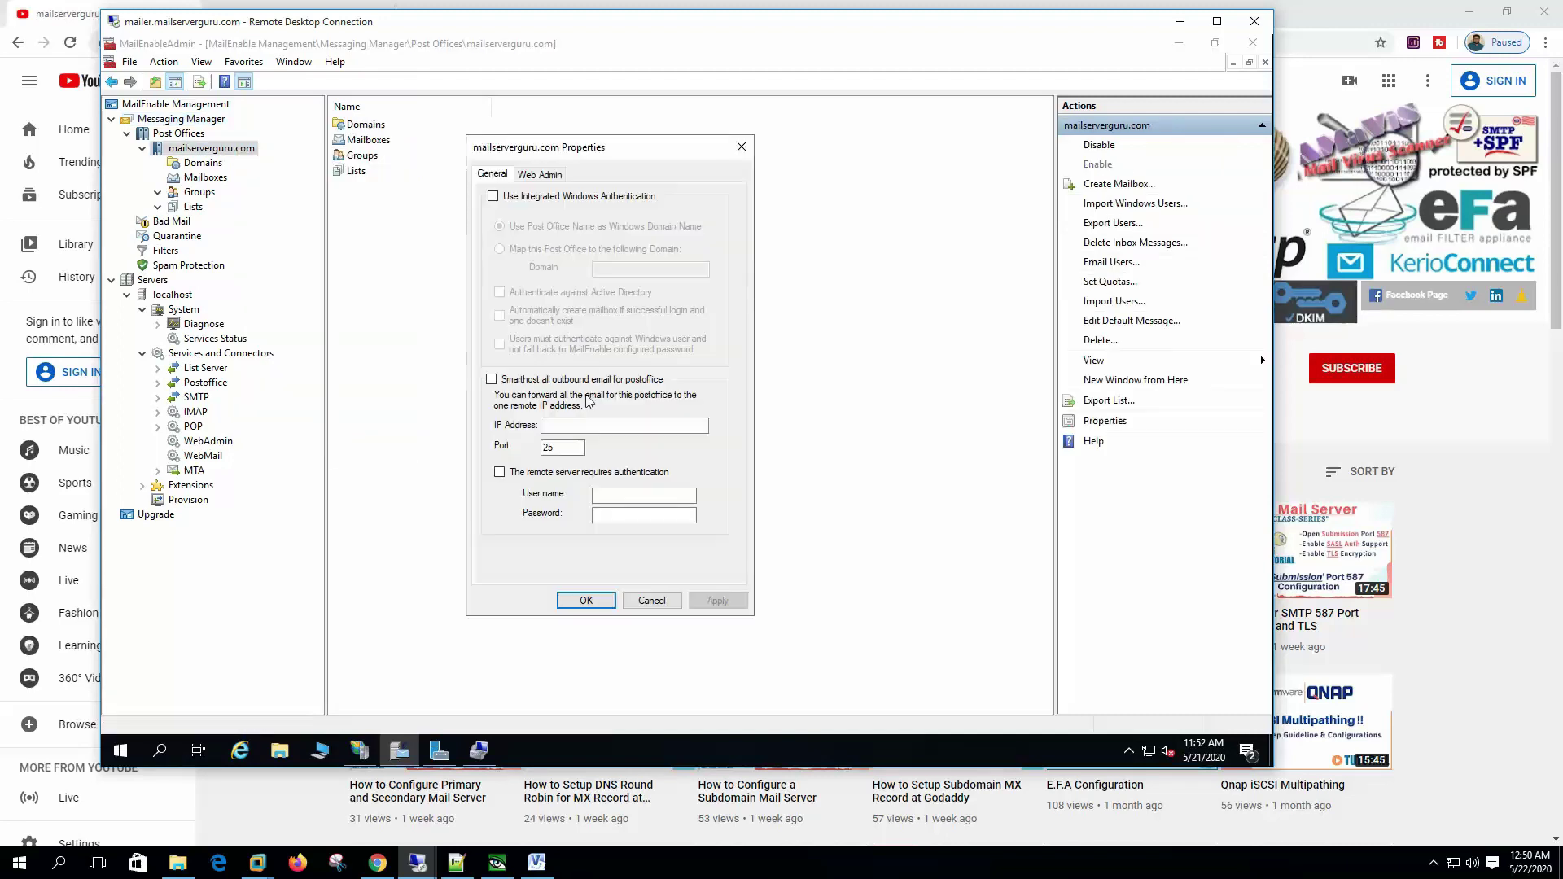
pyautogui.click(513, 200)
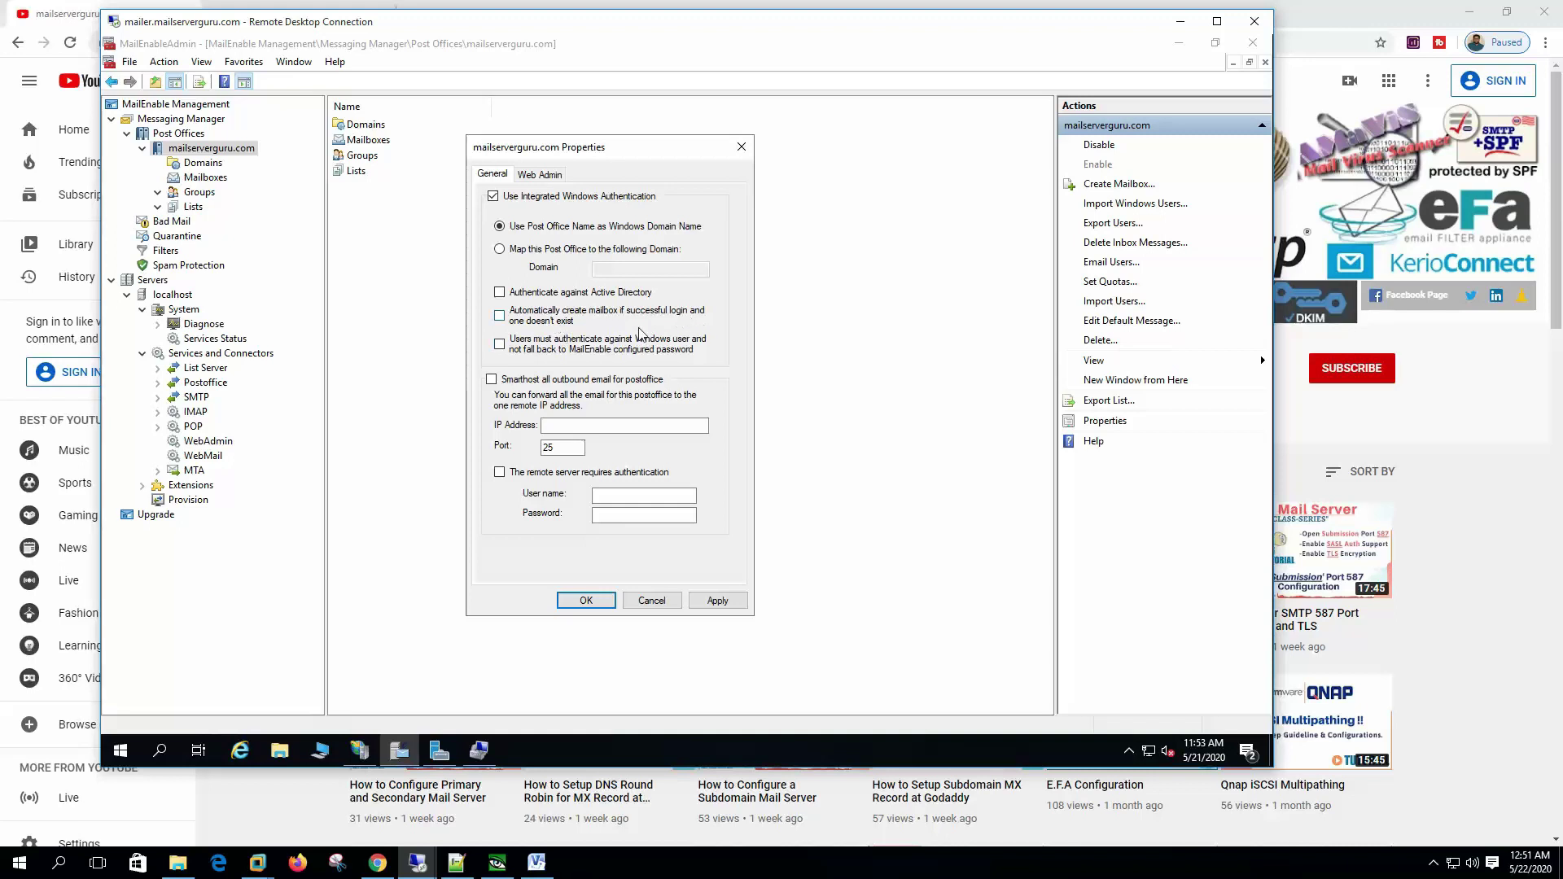
pyautogui.click(562, 320)
pyautogui.click(575, 352)
pyautogui.click(717, 600)
# Step: Close the post office properties and refresh its Mailboxes list, showing three mailboxes
pyautogui.click(586, 603)
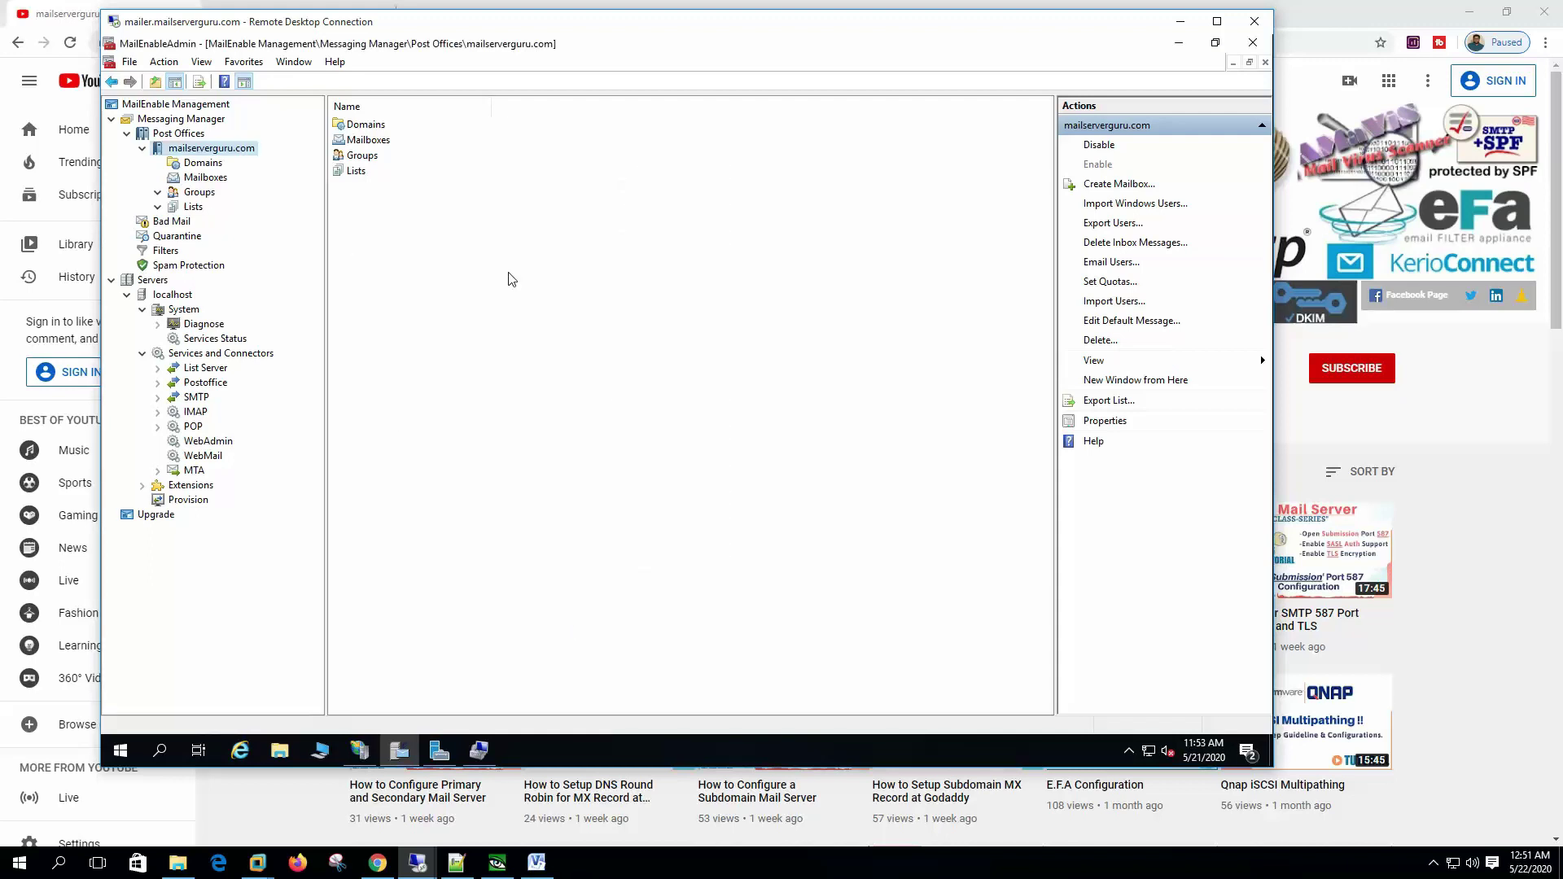
pyautogui.click(220, 179)
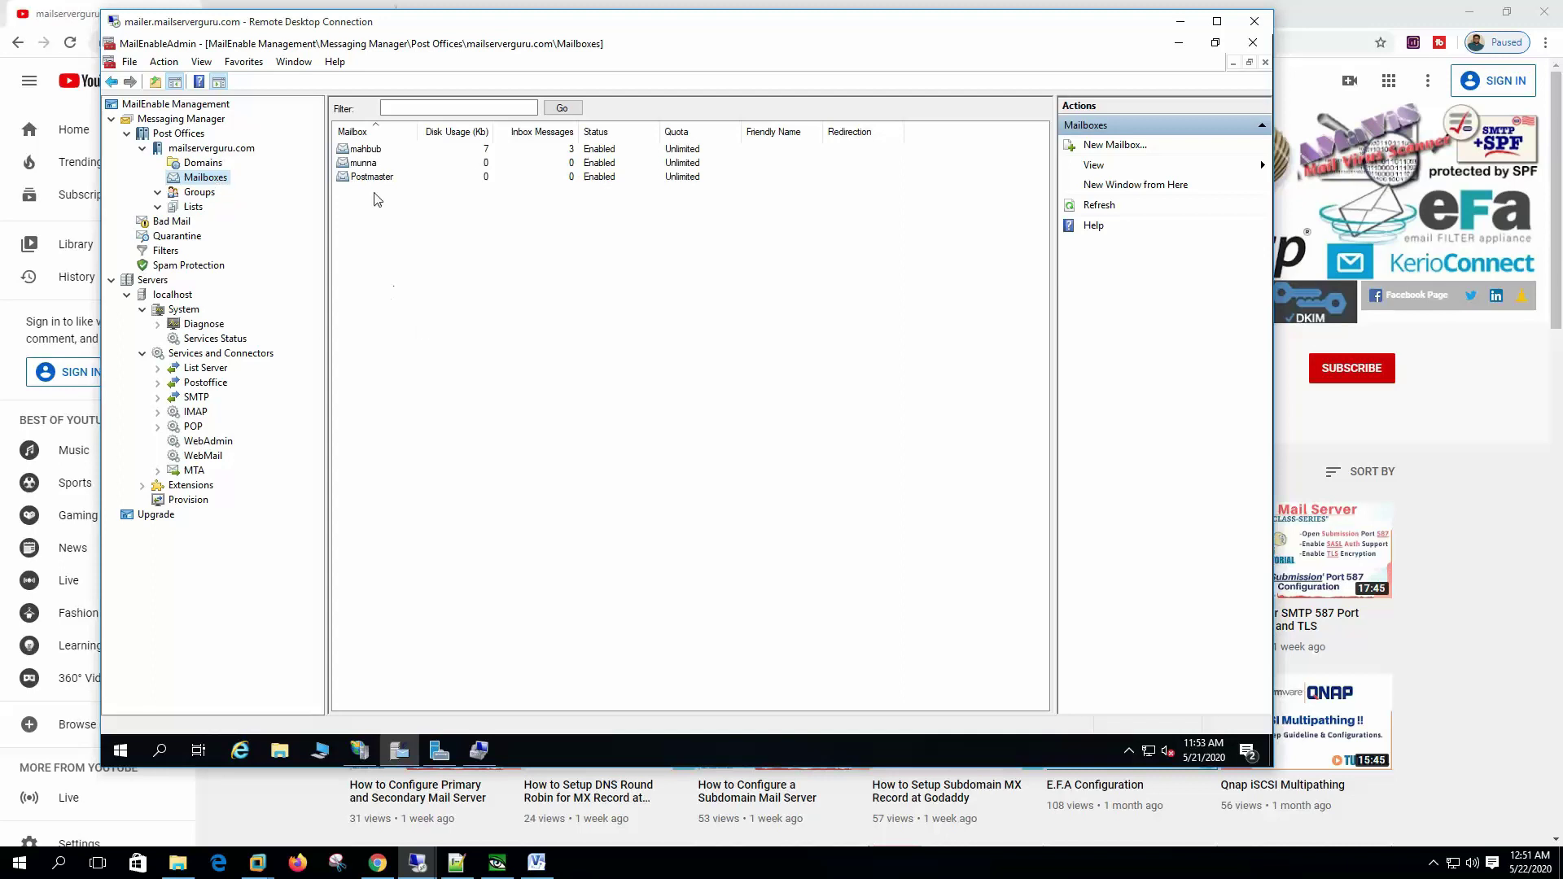
pyautogui.click(1095, 206)
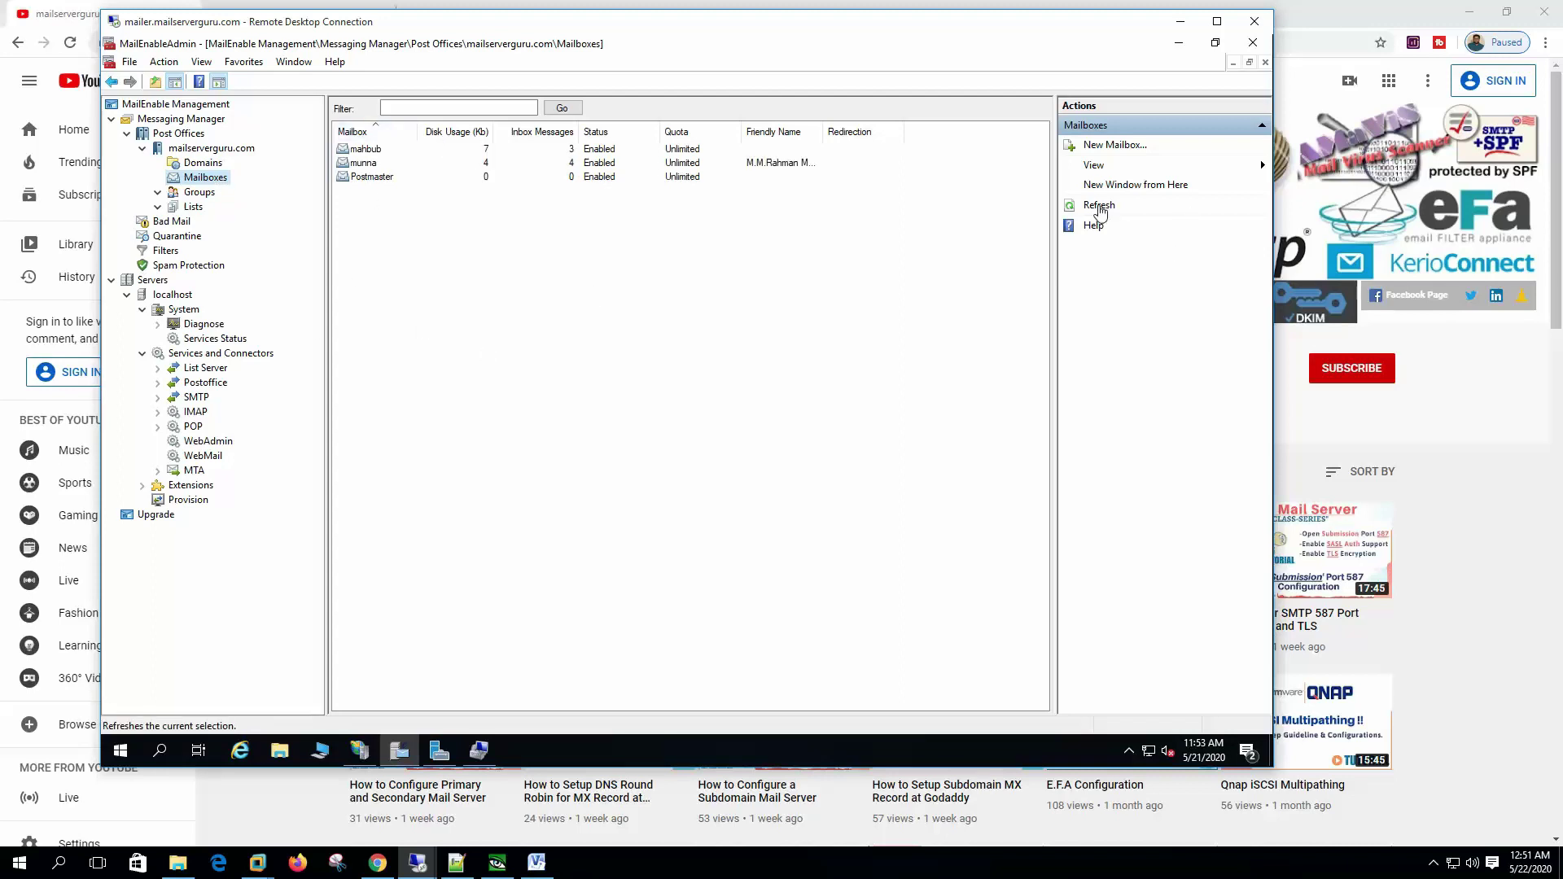
# Step: Sign in to webmail on pc1 as user1 with its Windows password
pyautogui.moveTo(416, 862)
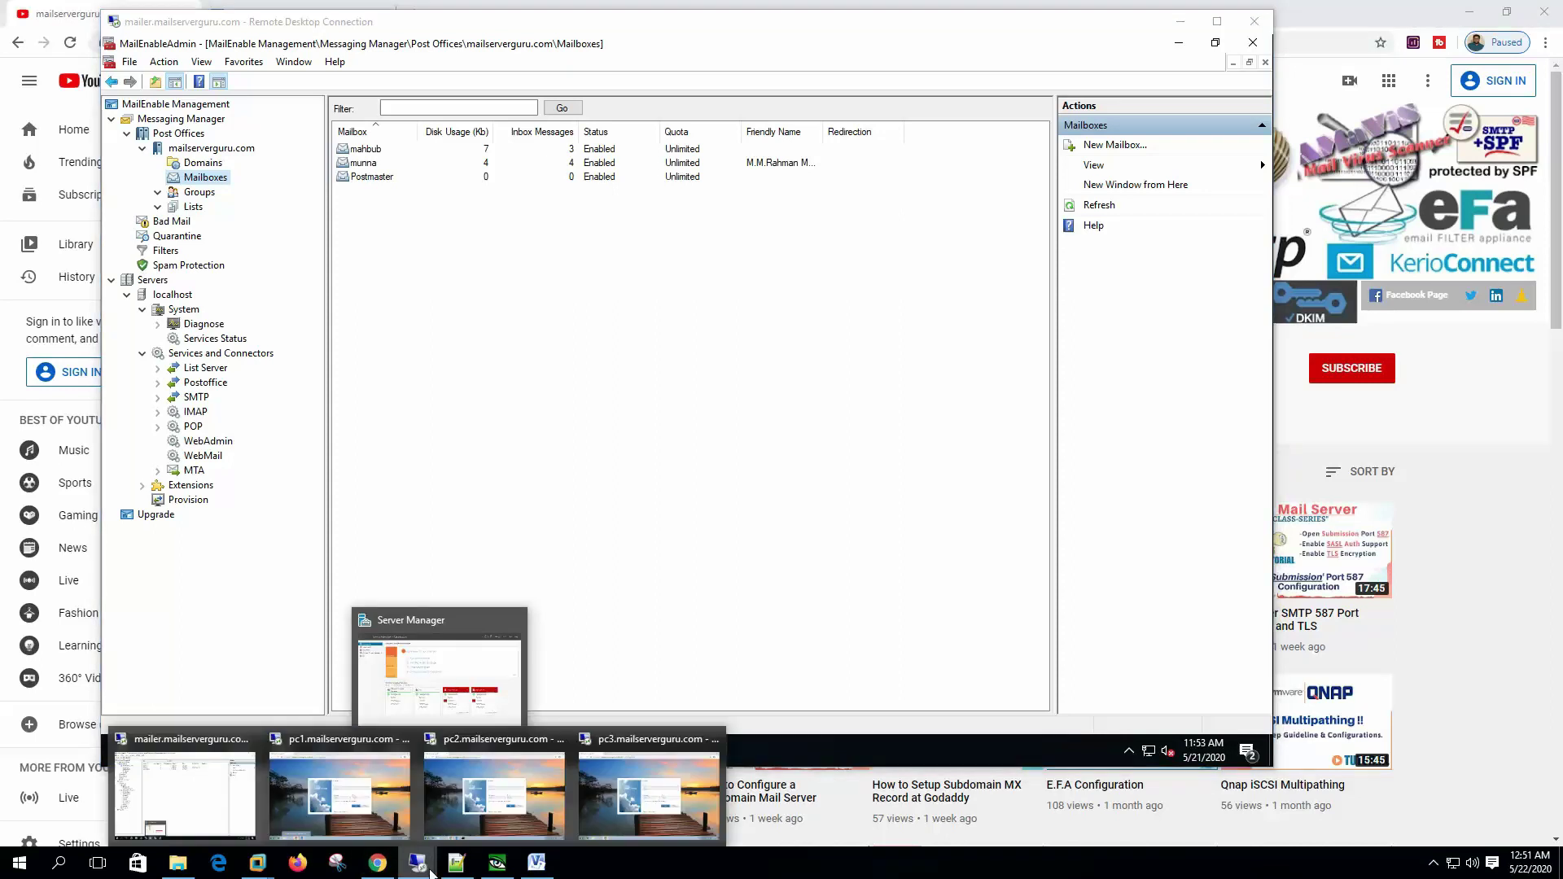
pyautogui.click(325, 802)
pyautogui.write('user1')
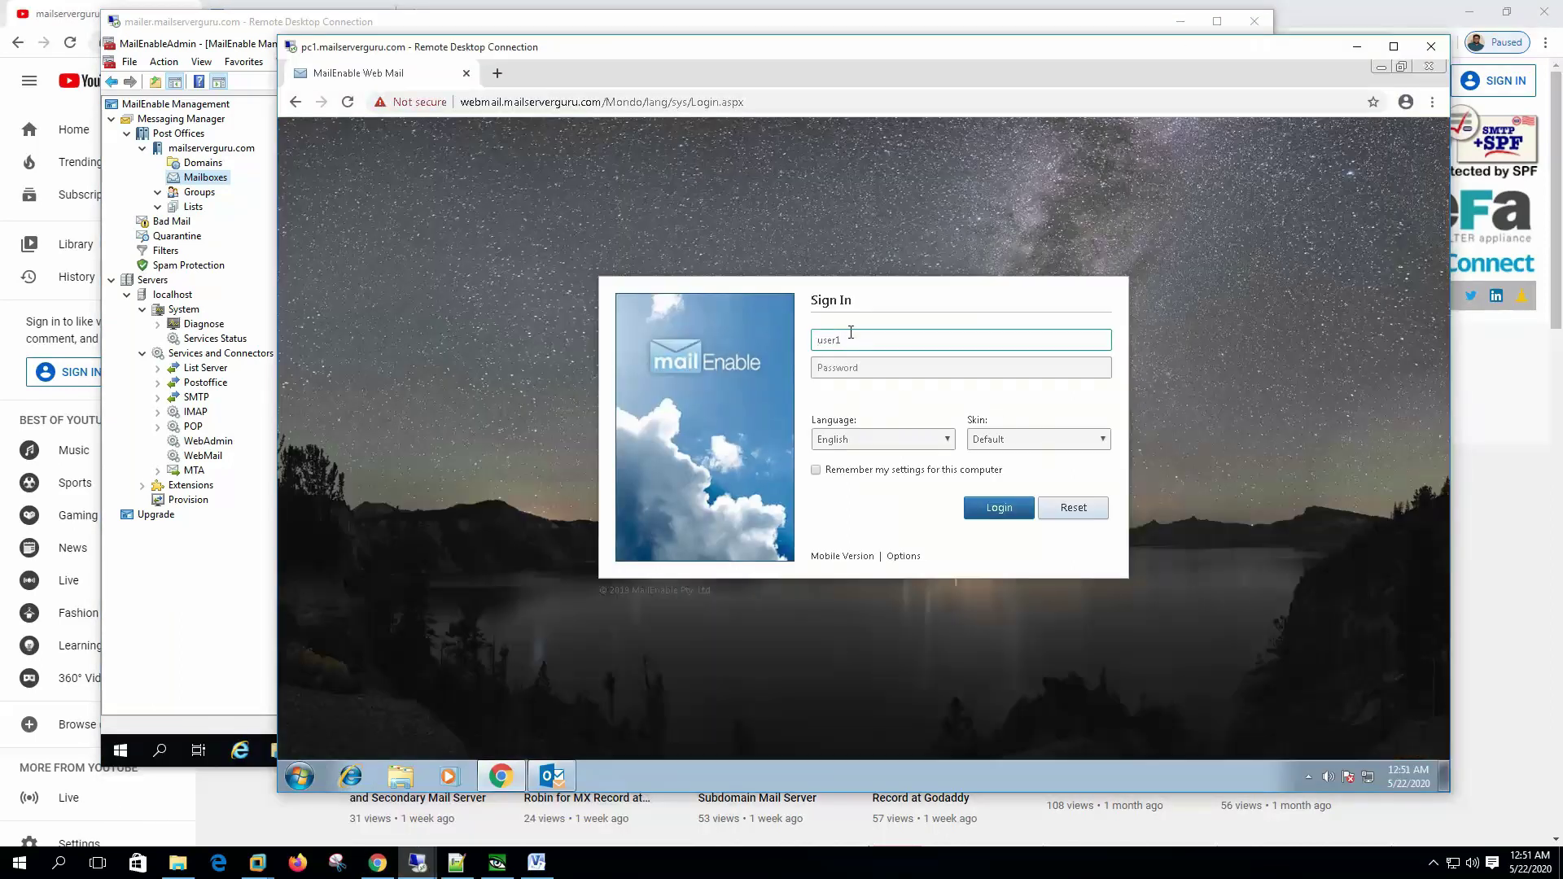
pyautogui.doubleClick(850, 332)
pyautogui.press('Tab')
pyautogui.write('12345')
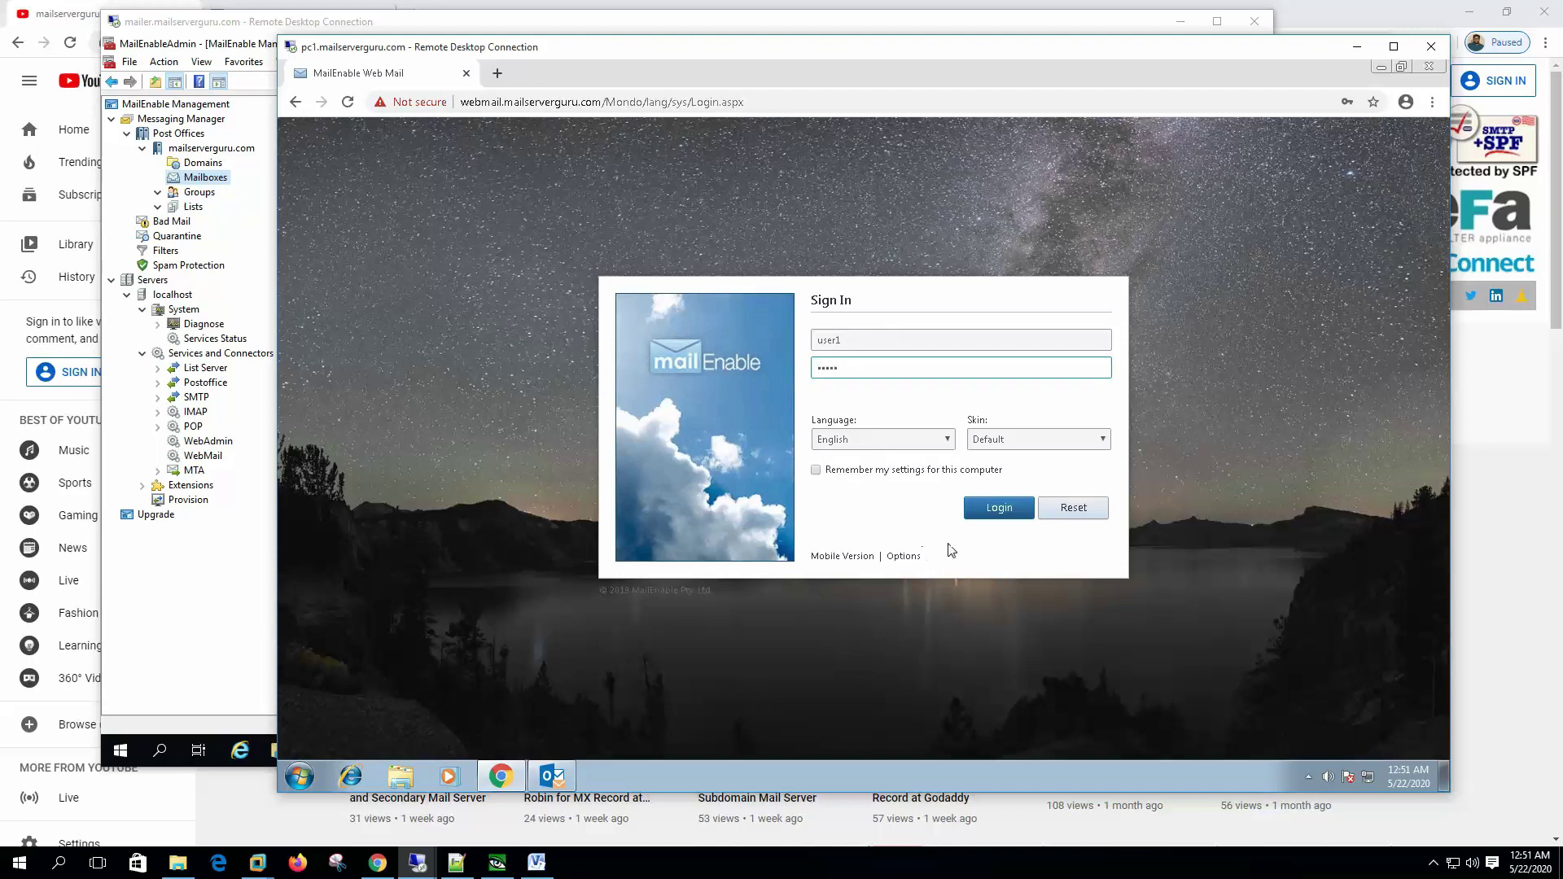
pyautogui.click(1009, 513)
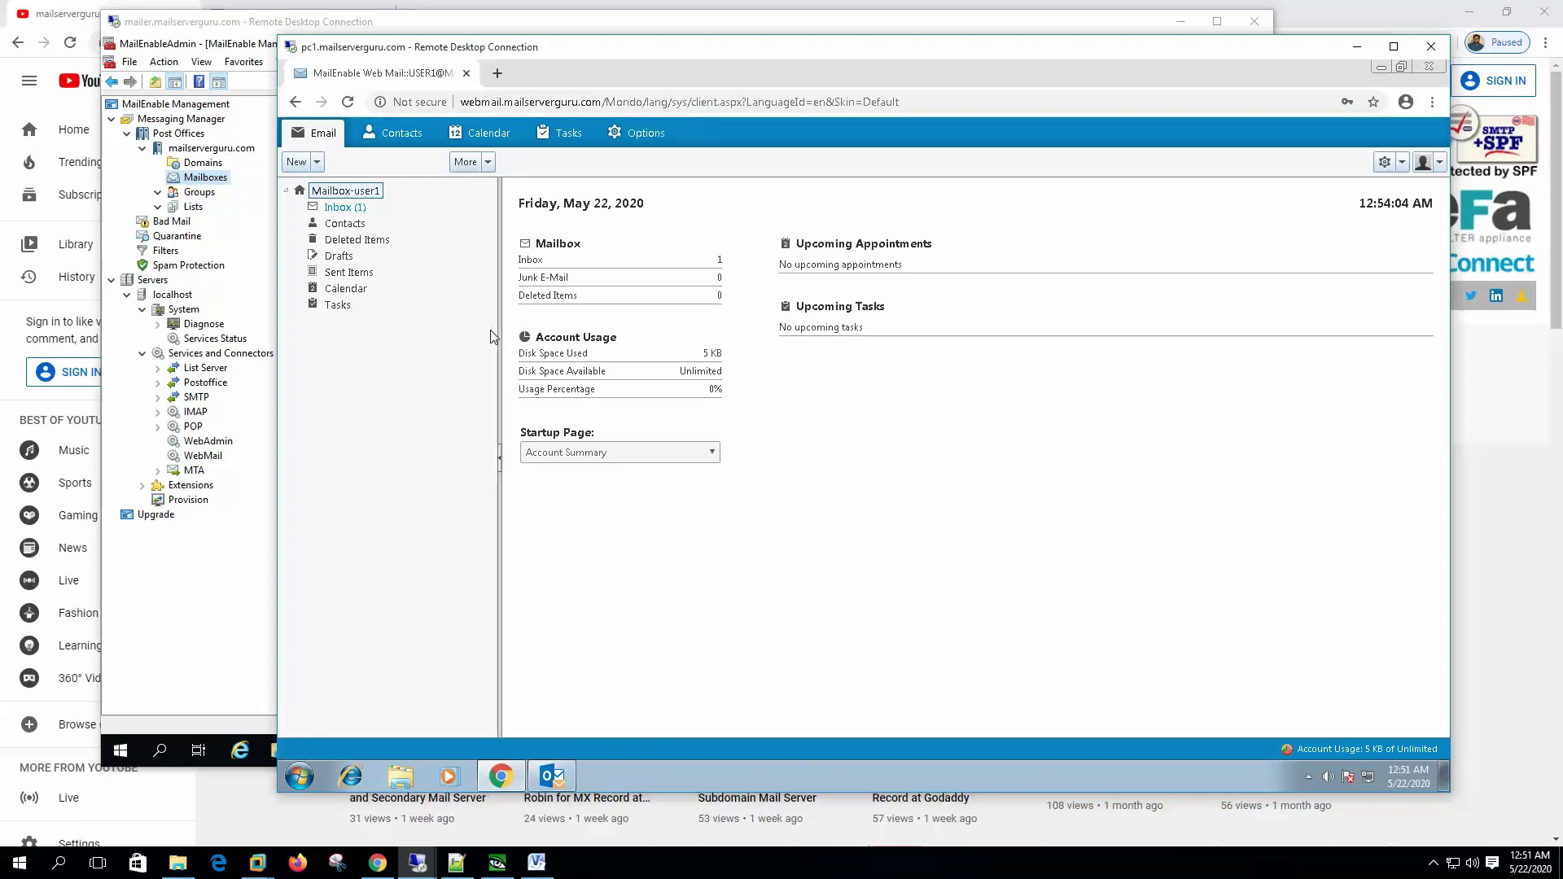
# Step: Read the New E-Mail Account Notification in user1's Inbox
pyautogui.click(354, 210)
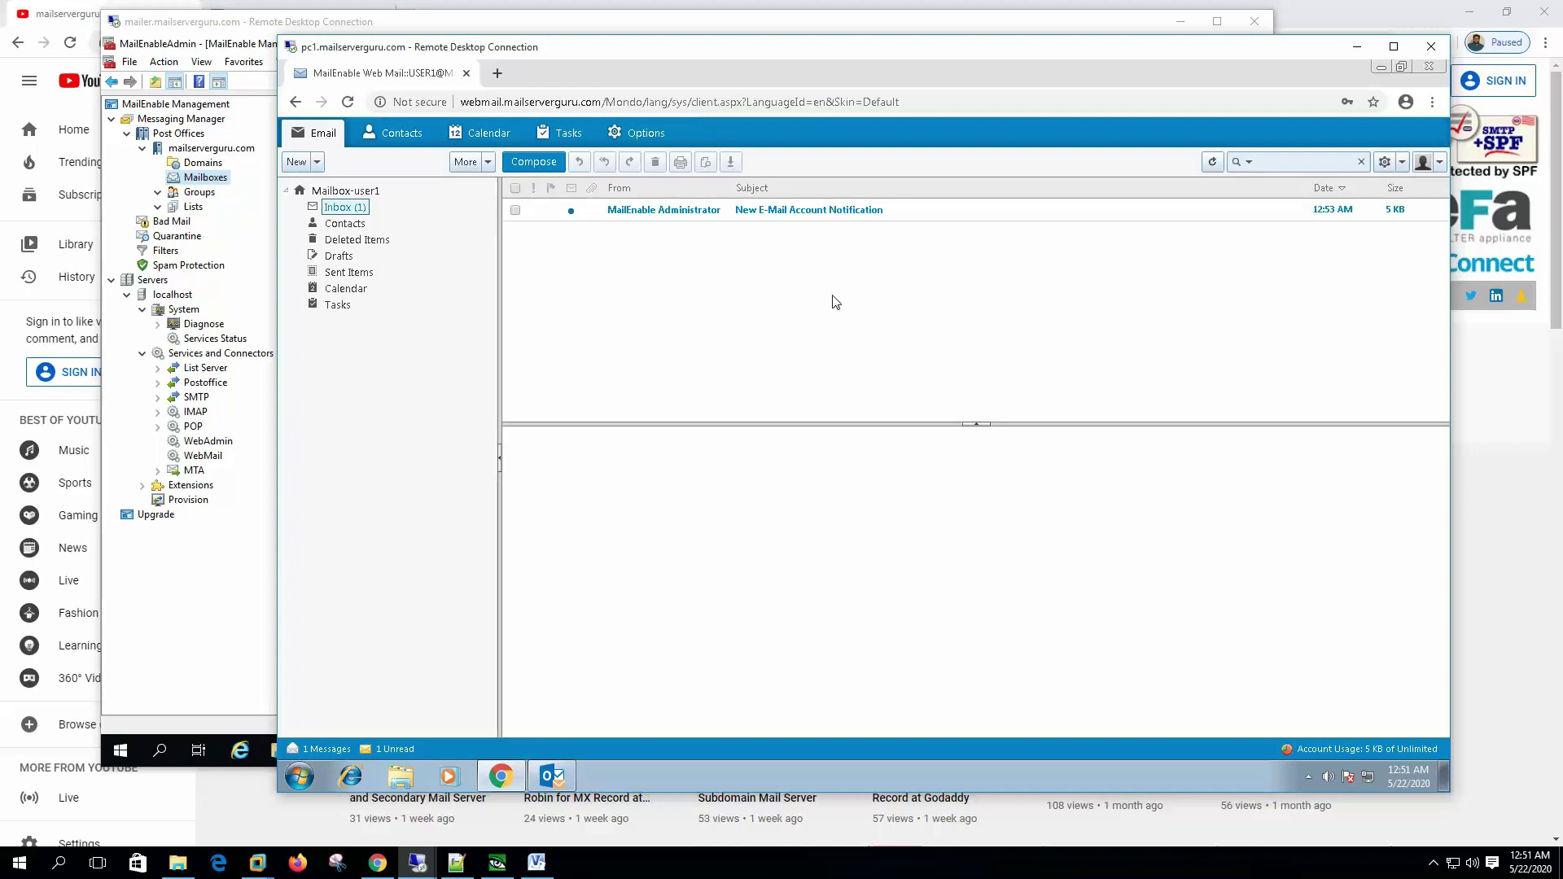
pyautogui.click(800, 211)
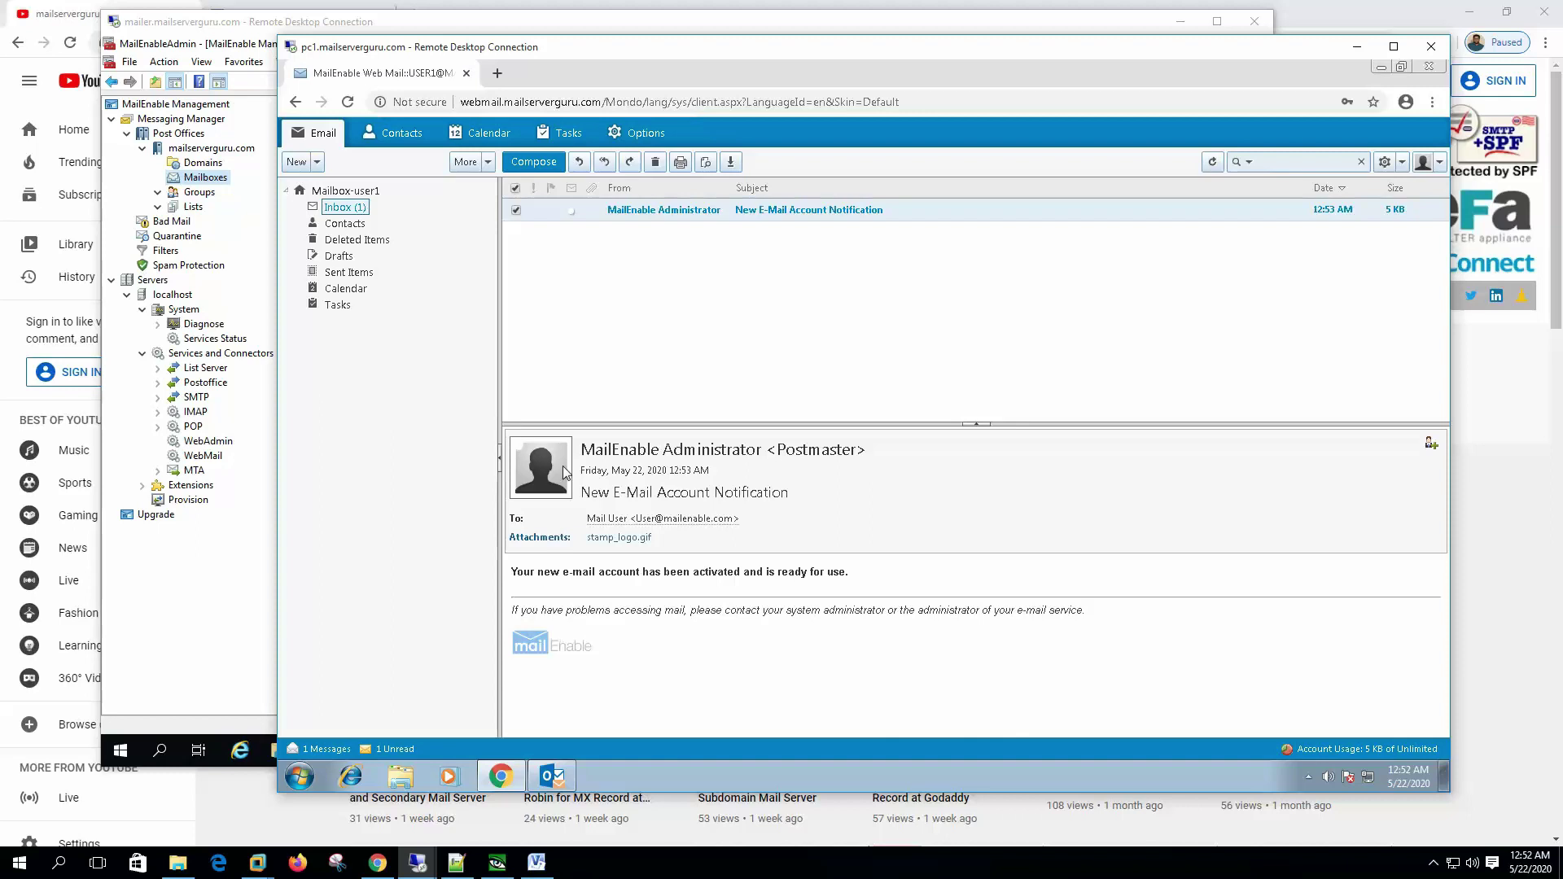
pyautogui.click(210, 633)
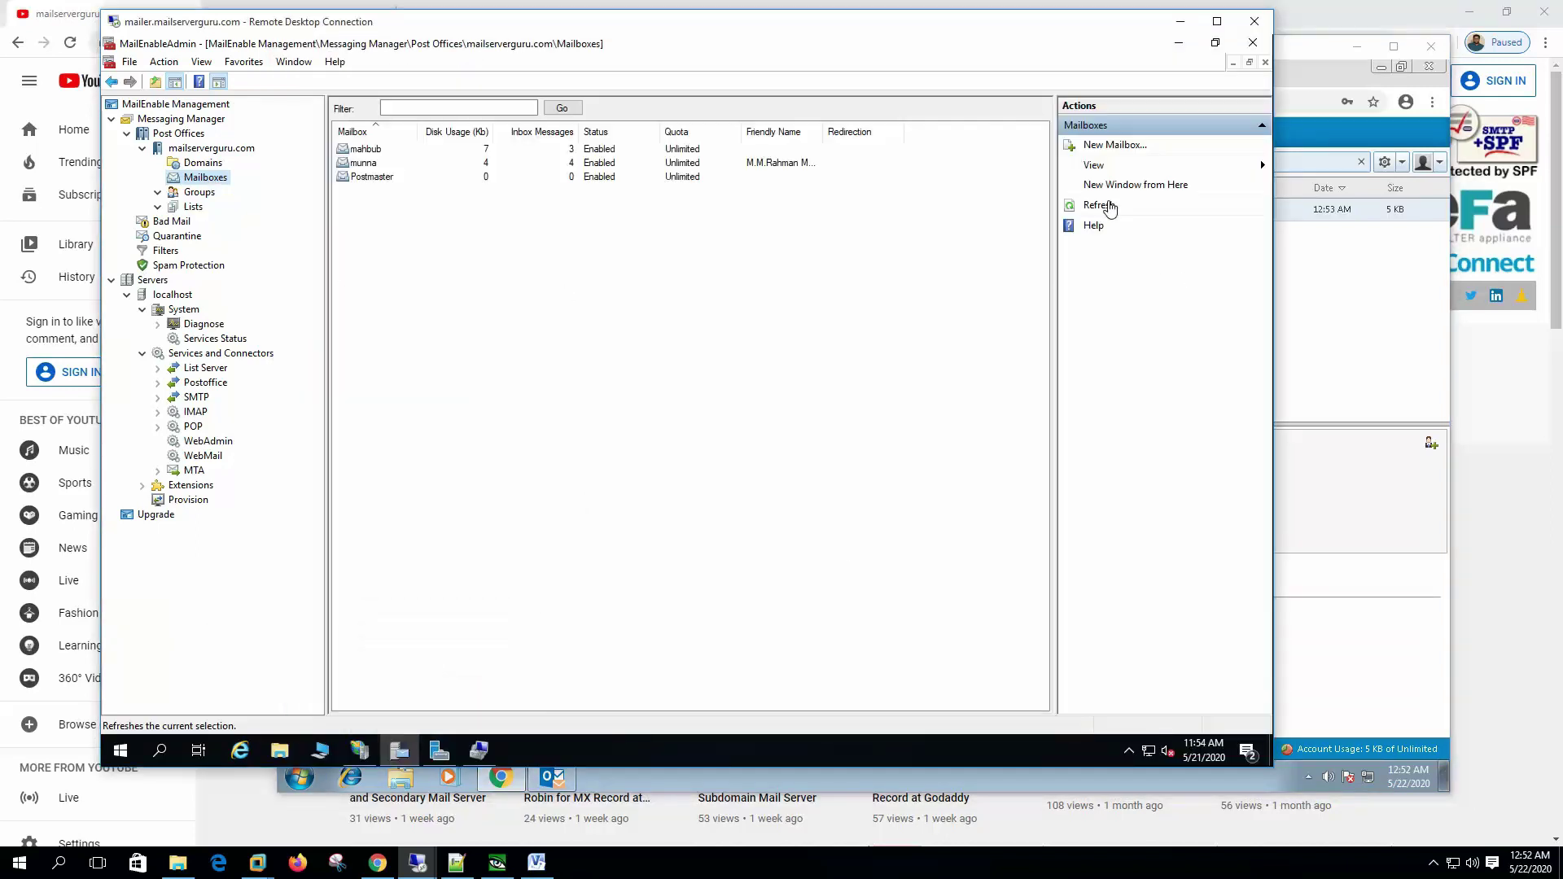
# Step: Refresh the Mailboxes list and select the newly auto-created user1 mailbox
pyautogui.click(1101, 206)
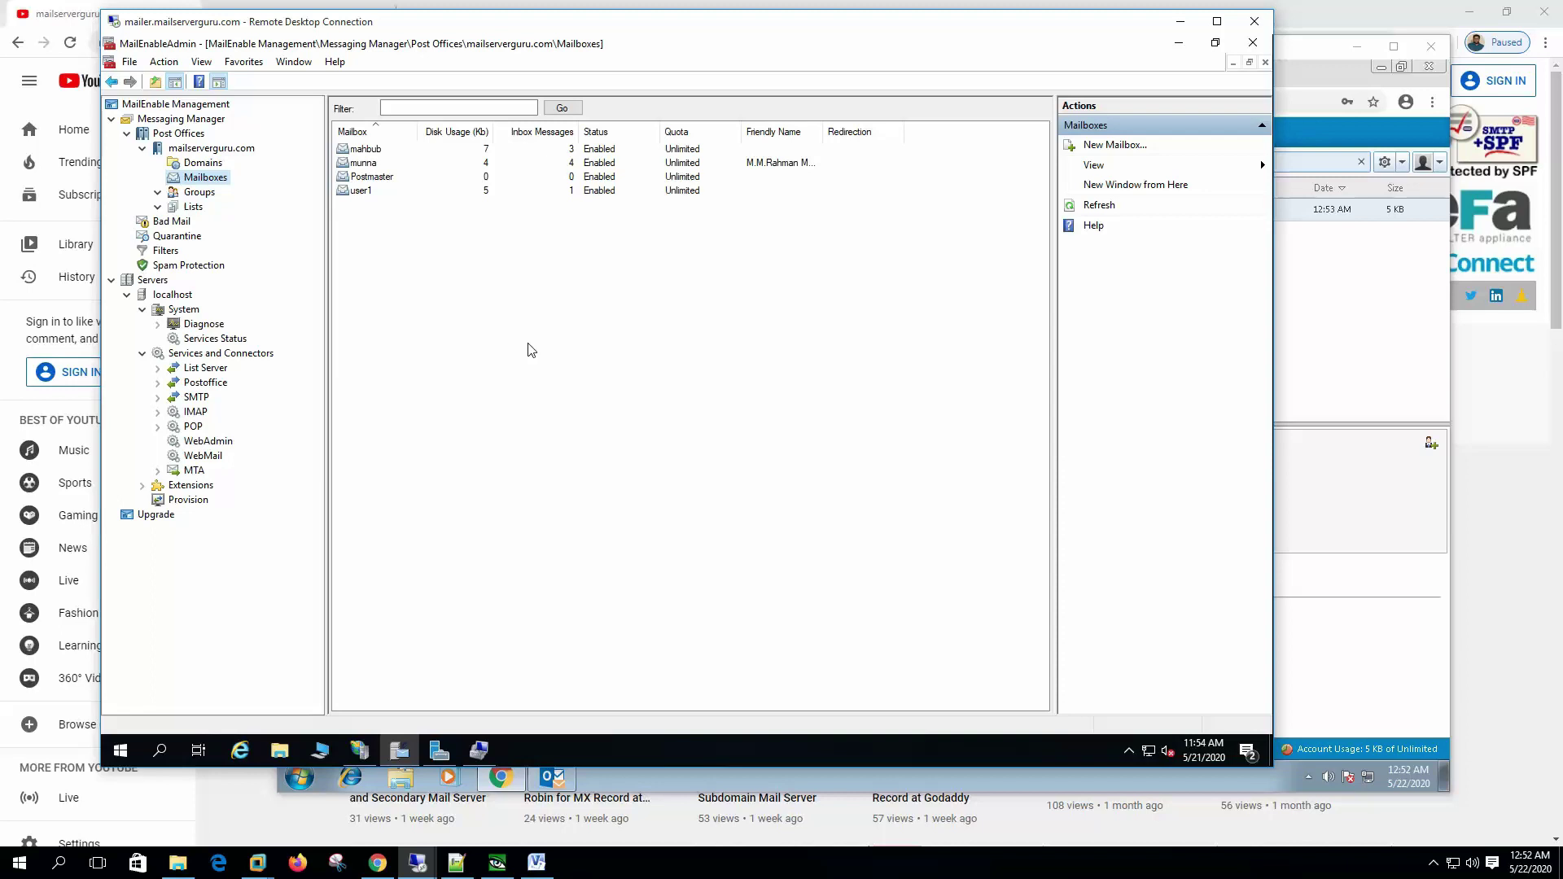
pyautogui.click(387, 191)
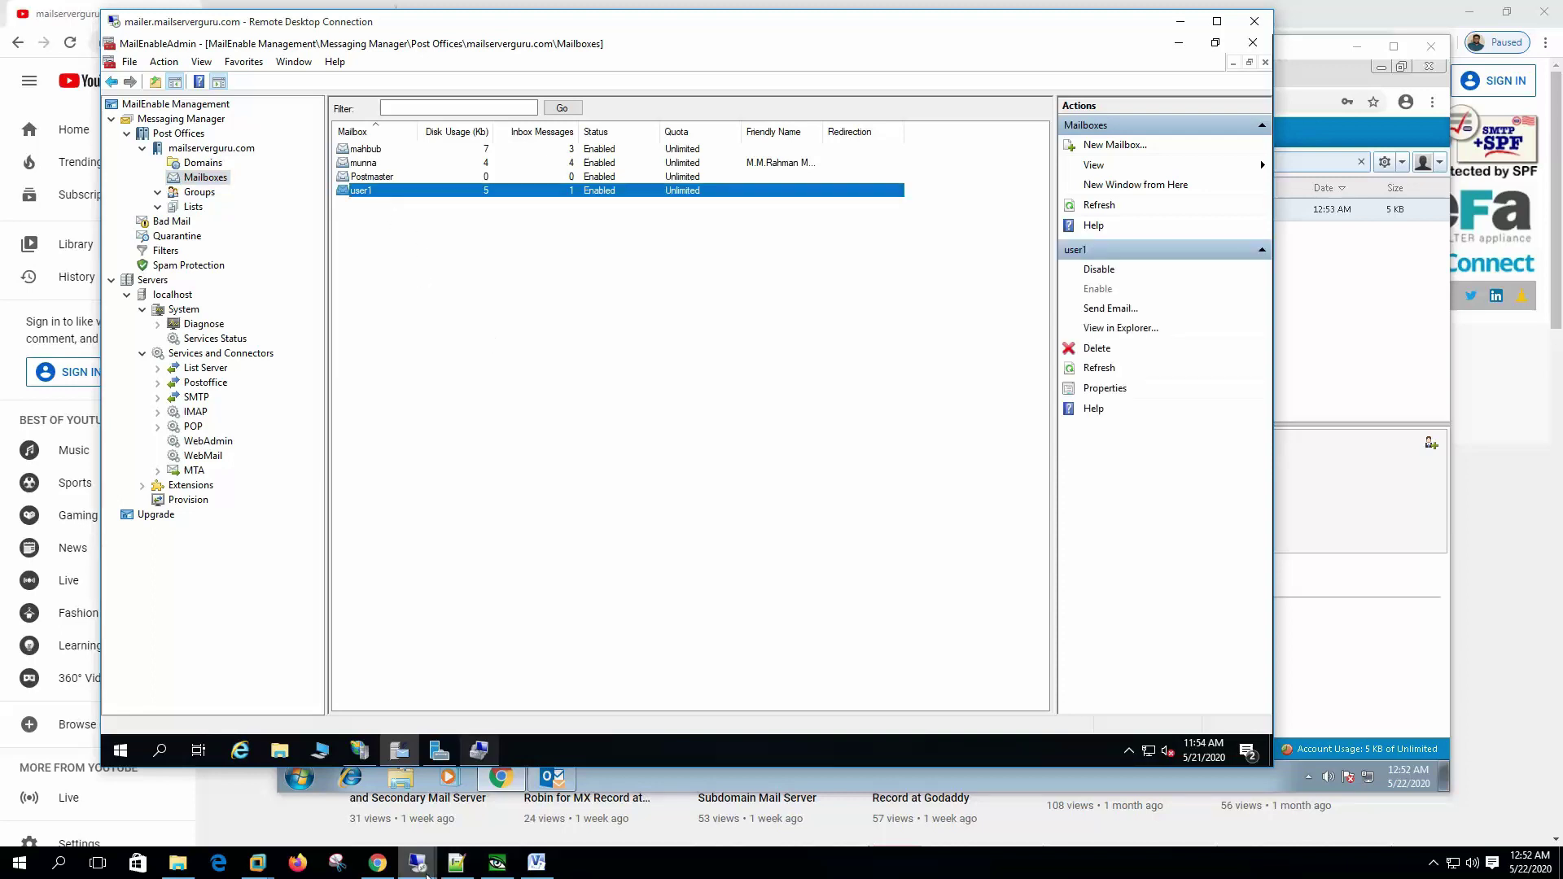
pyautogui.moveTo(417, 862)
pyautogui.click(521, 789)
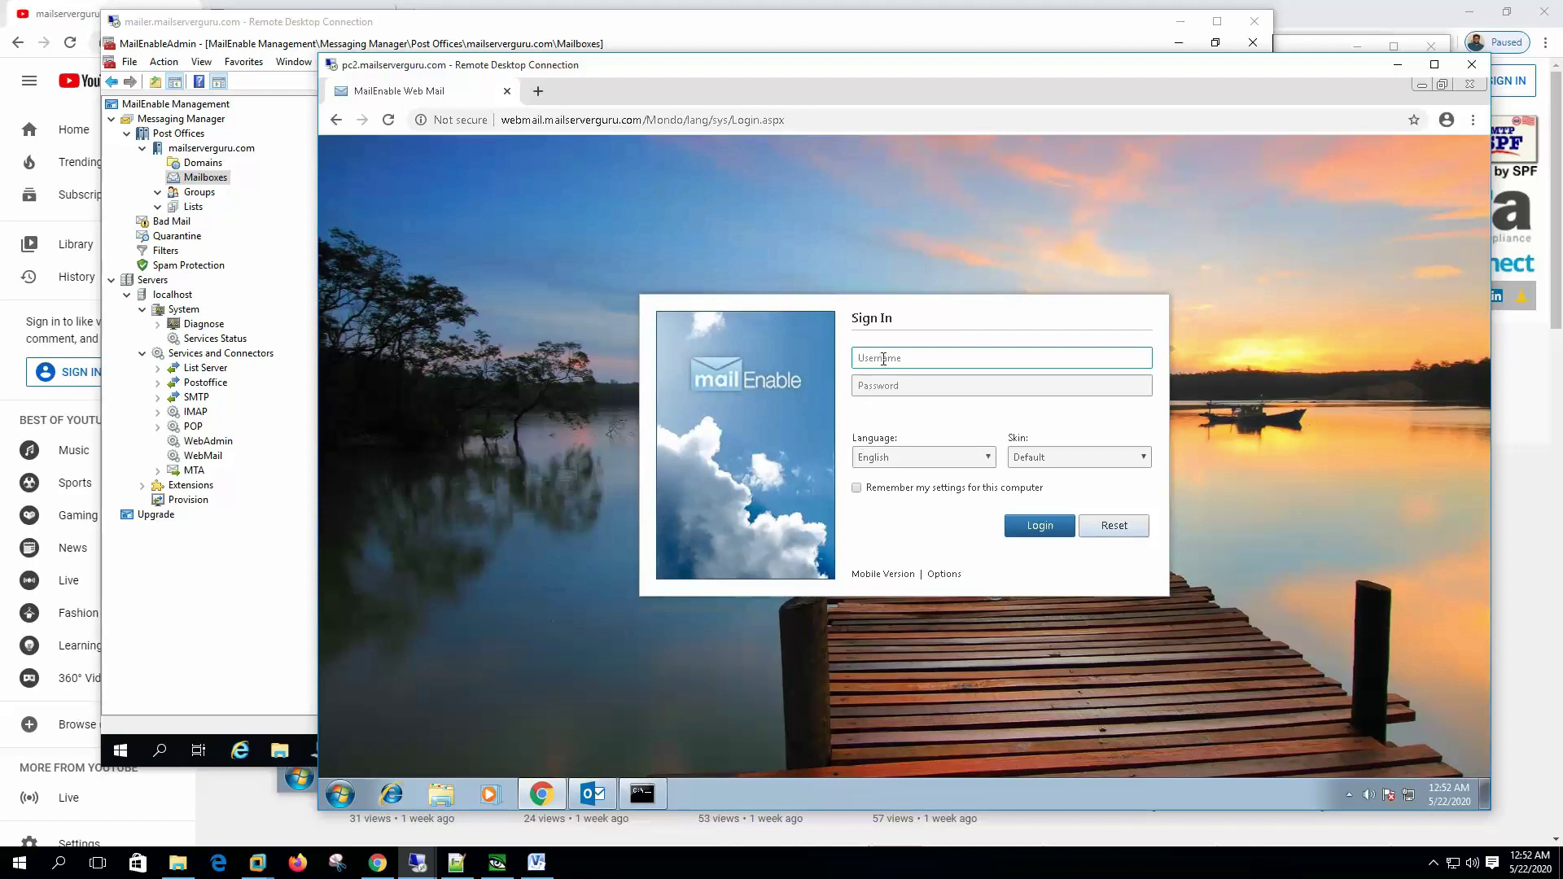
# Step: Sign in to pc2 webmail as user2 and open its New E-Mail Account Notification
pyautogui.write('user2')
pyautogui.press('Tab')
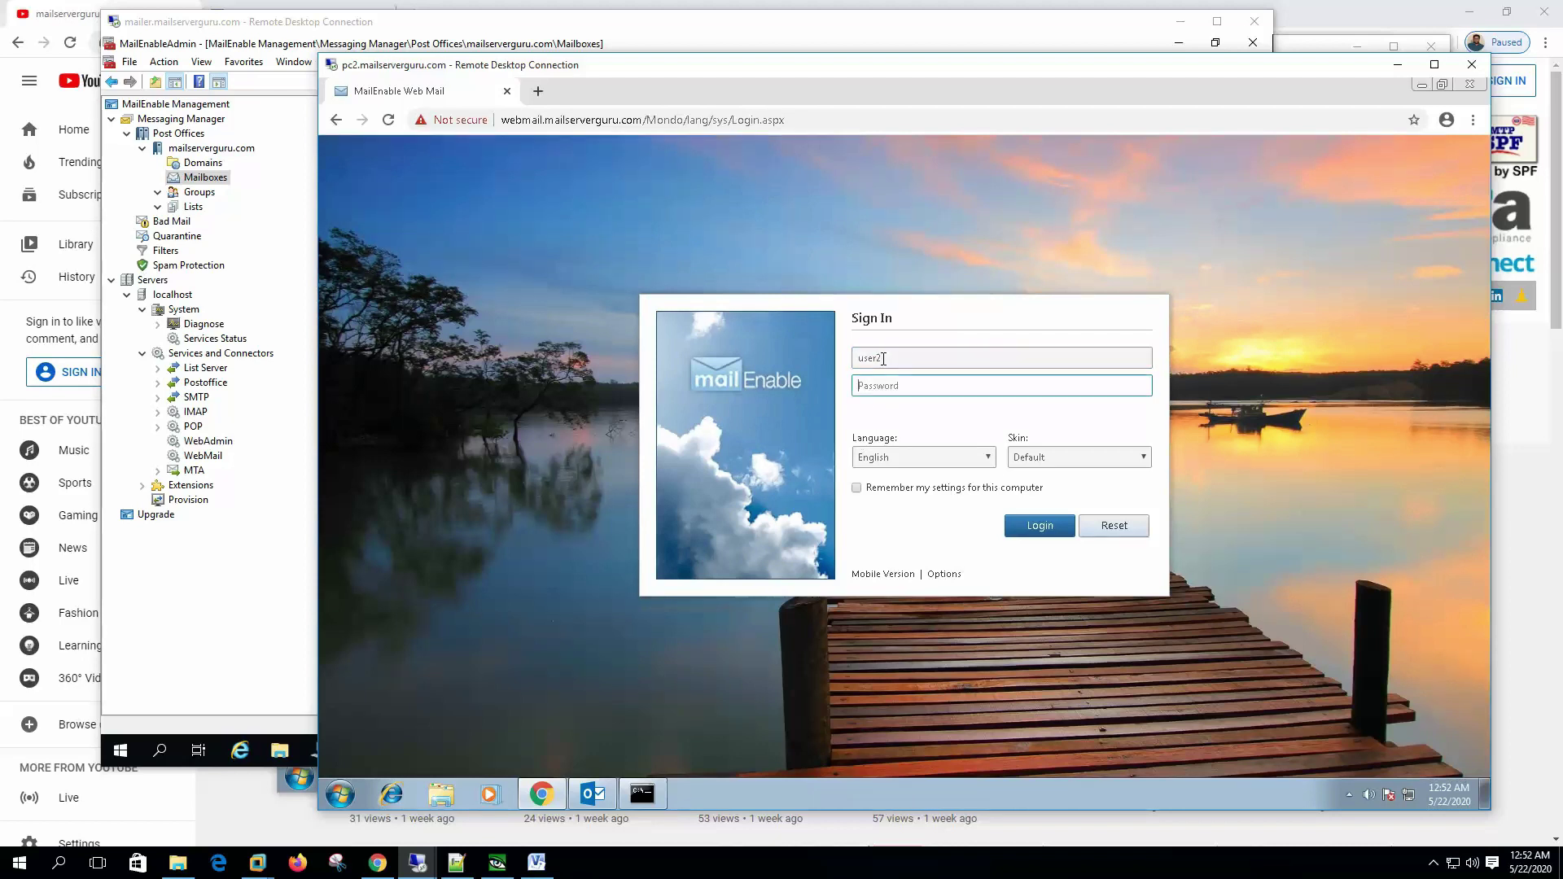
pyautogui.write('•••••')
pyautogui.click(1047, 529)
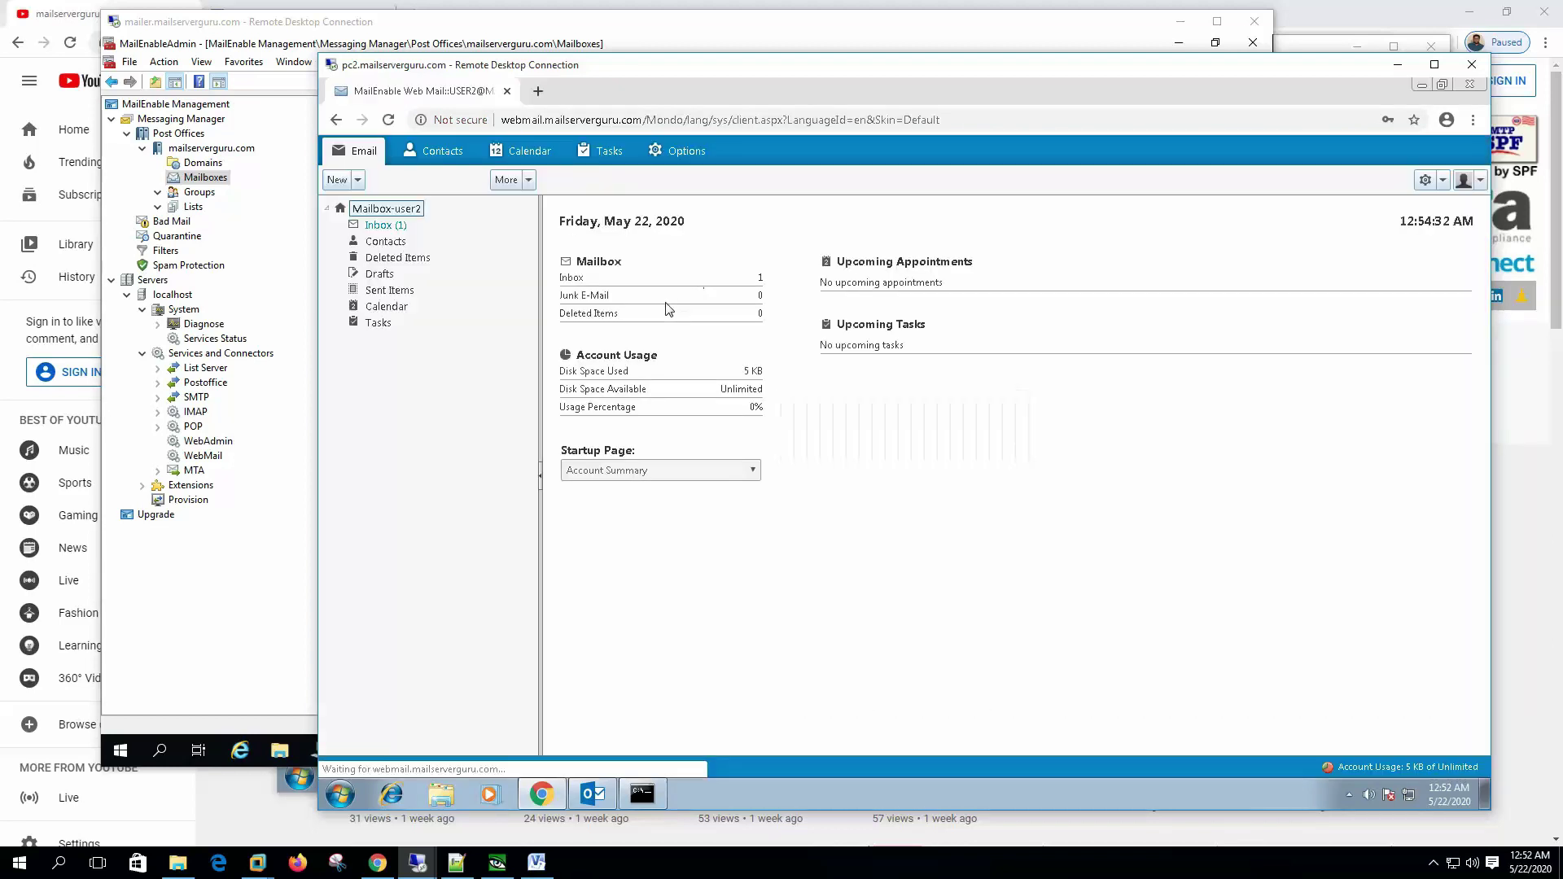
pyautogui.click(394, 226)
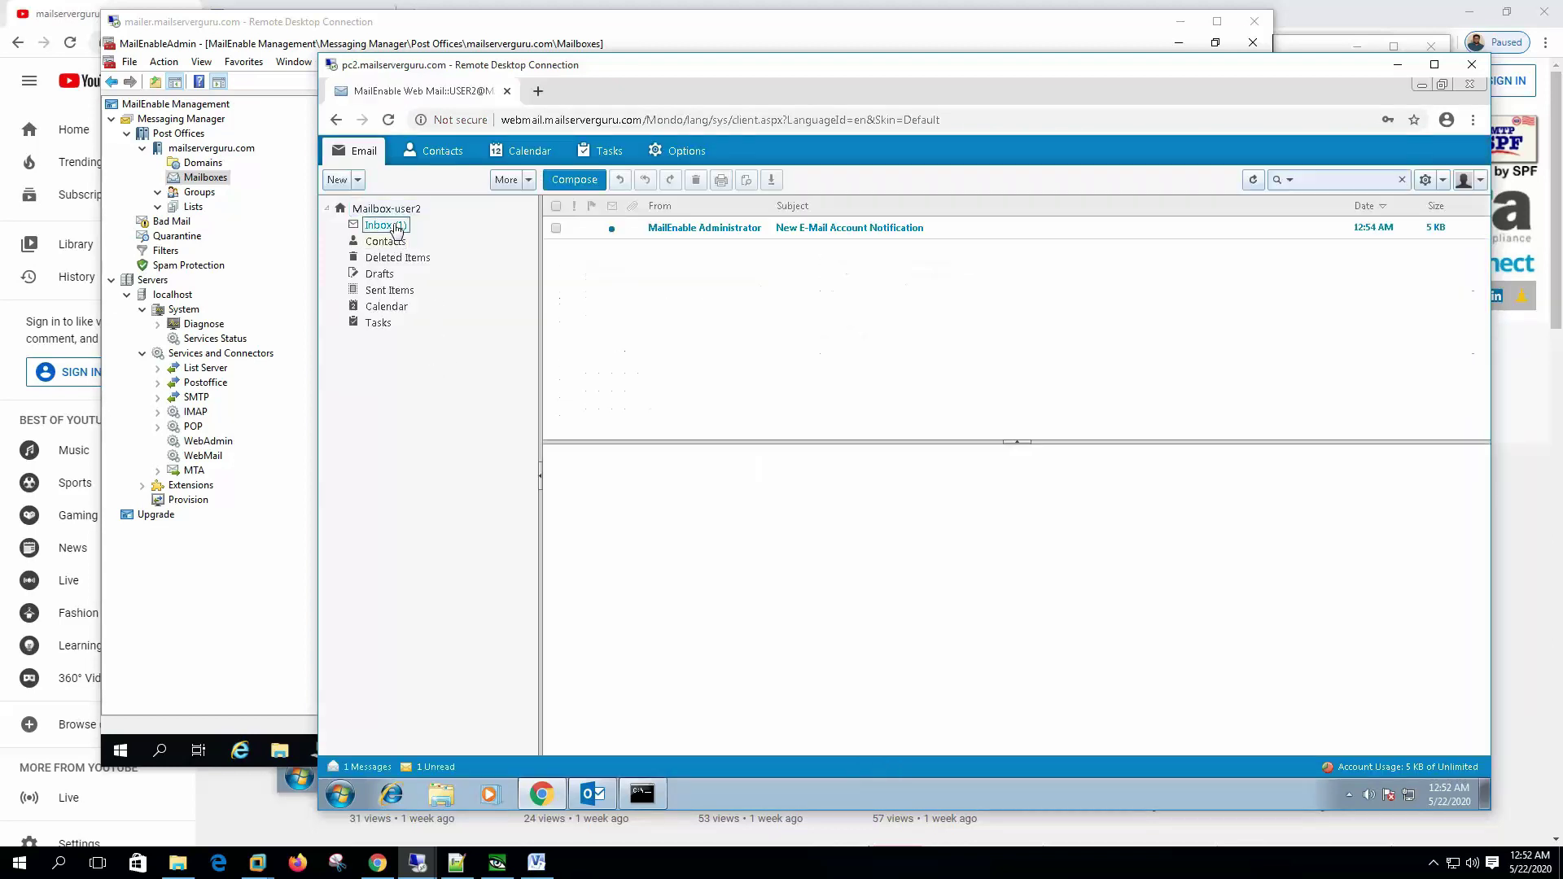
pyautogui.click(802, 232)
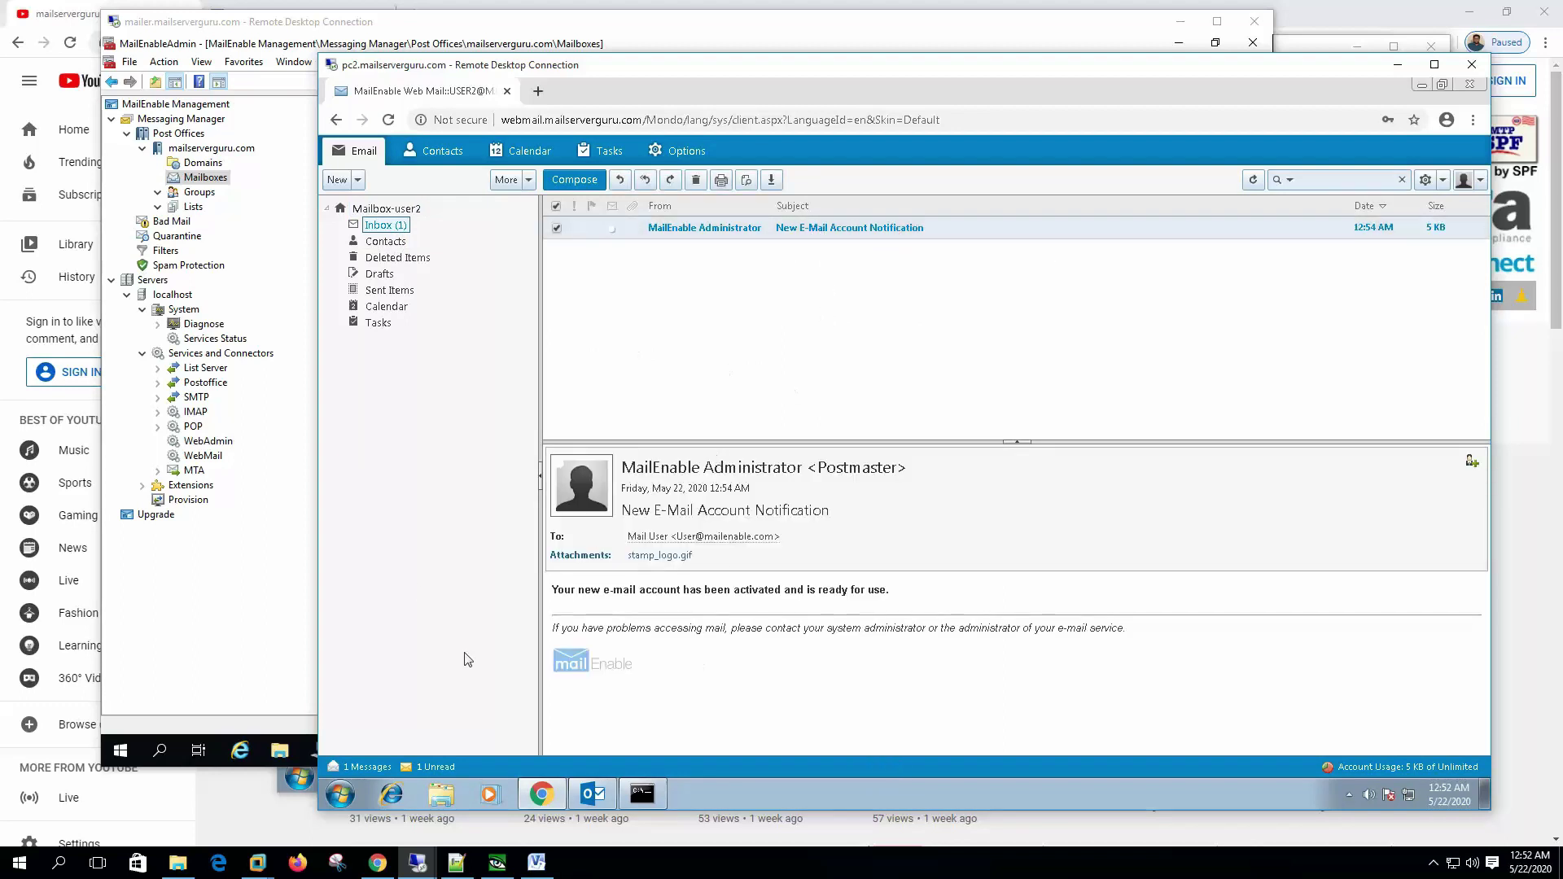
# Step: Refresh the Mailboxes list so the new user2 mailbox appears alongside user1
pyautogui.click(238, 604)
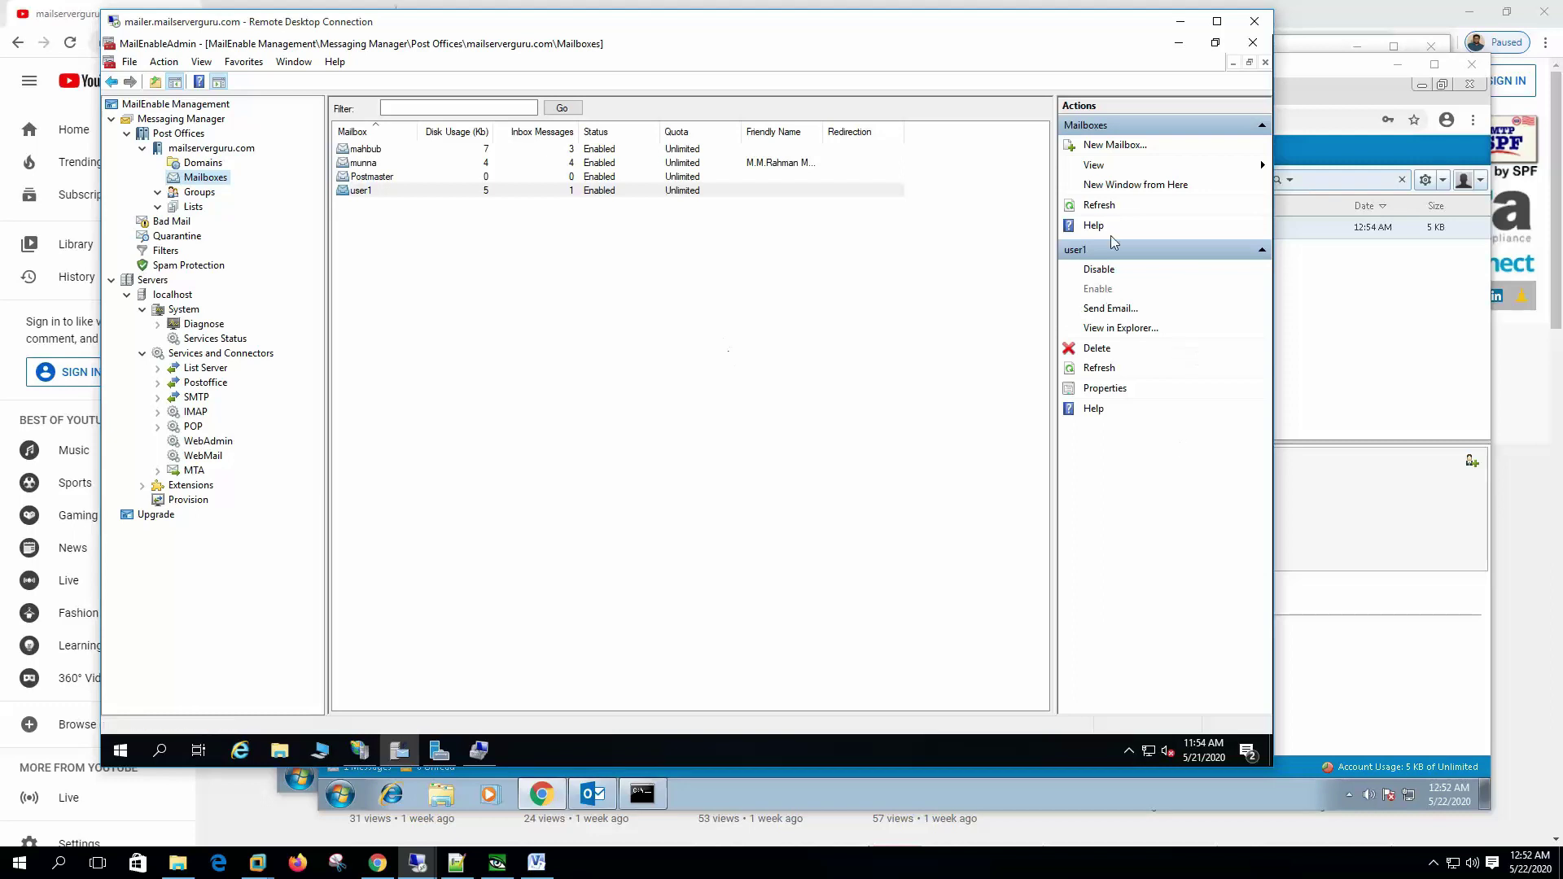
pyautogui.click(1096, 204)
pyautogui.click(377, 207)
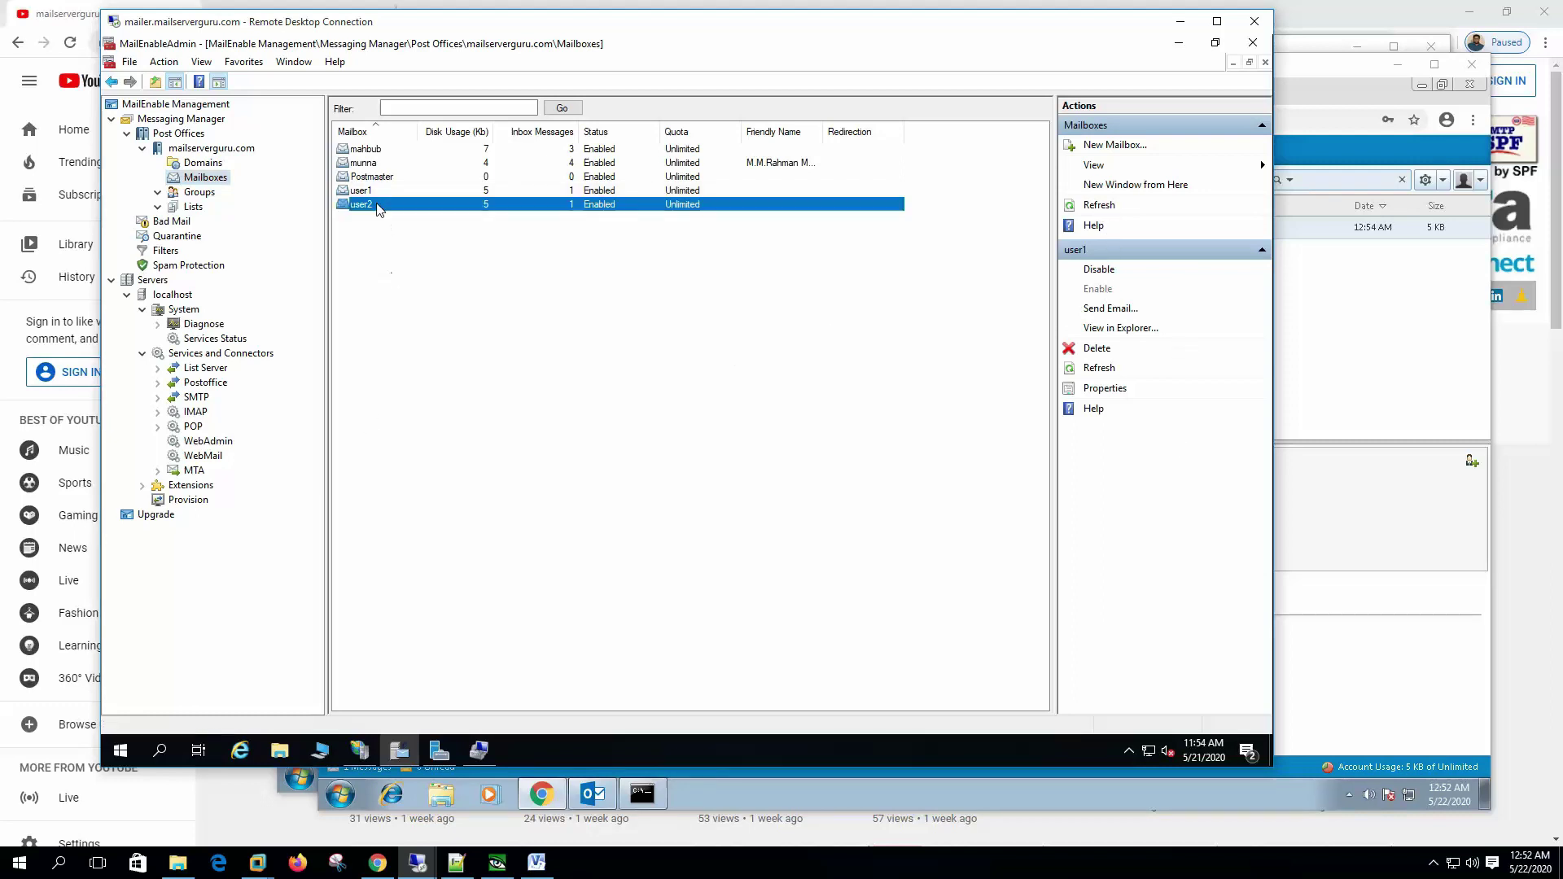
pyautogui.click(378, 192)
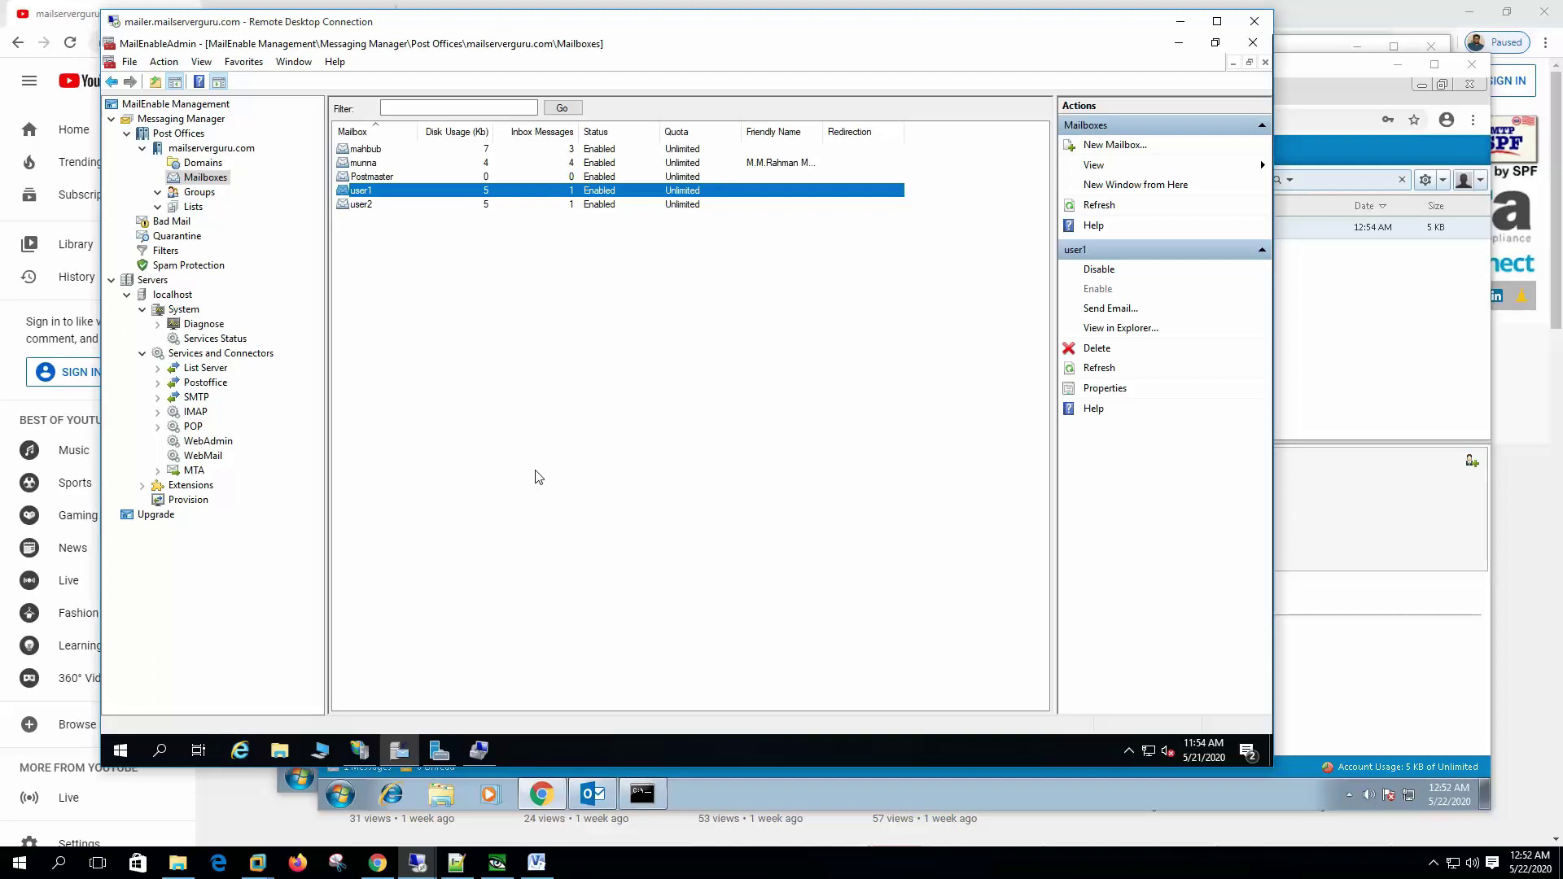
# Step: Replace the user1 mailbox password in its properties and save it
pyautogui.rightClick(370, 192)
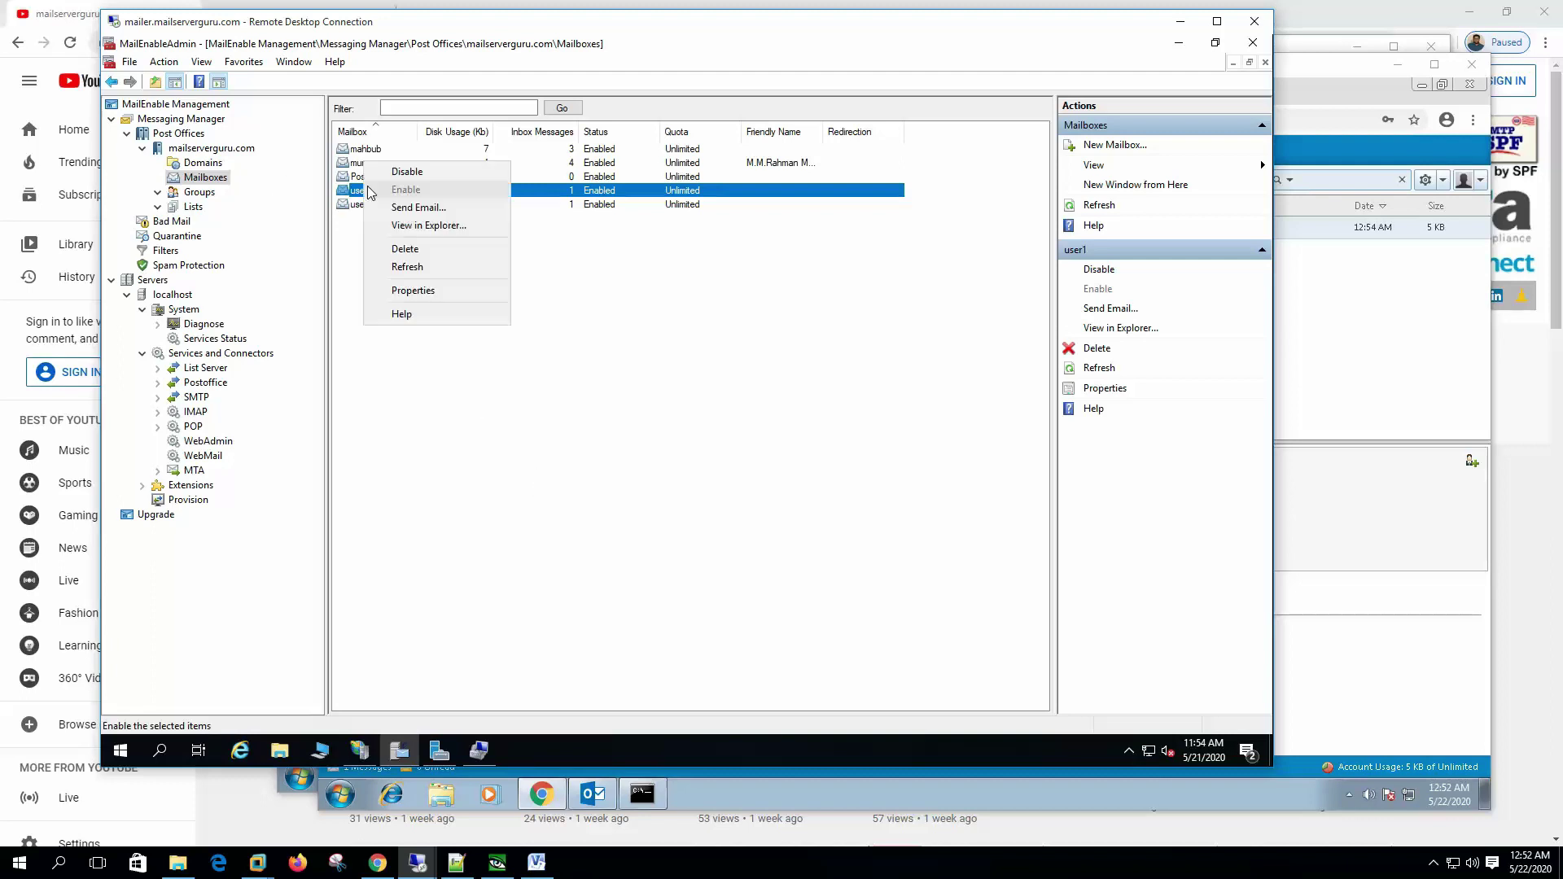
pyautogui.click(460, 291)
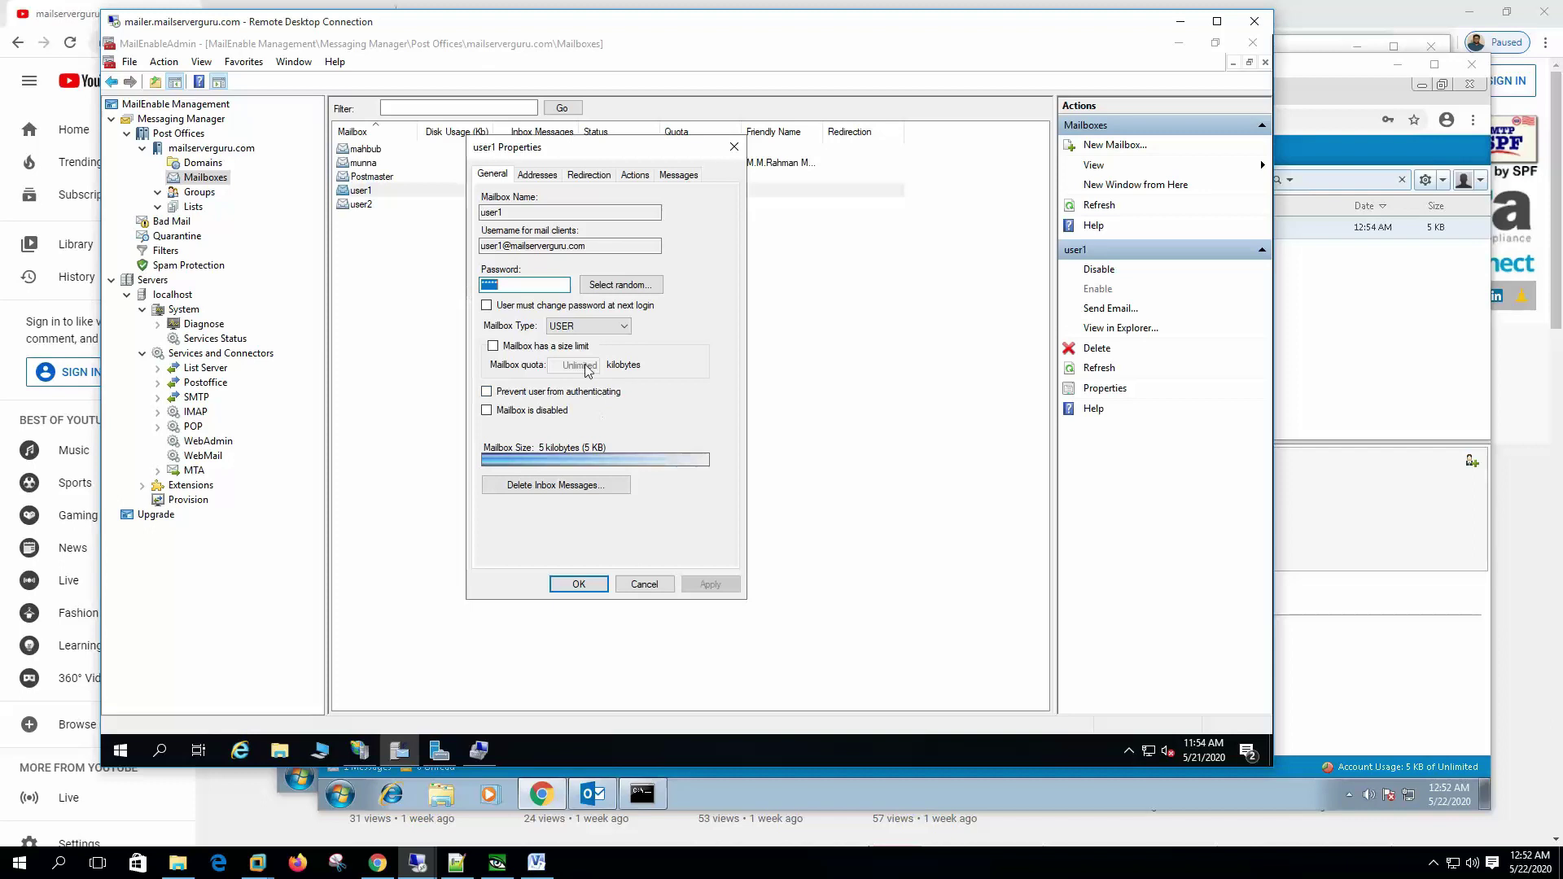
pyautogui.click(509, 283)
pyautogui.hotkey('ctrl', 'a')
pyautogui.write('*')
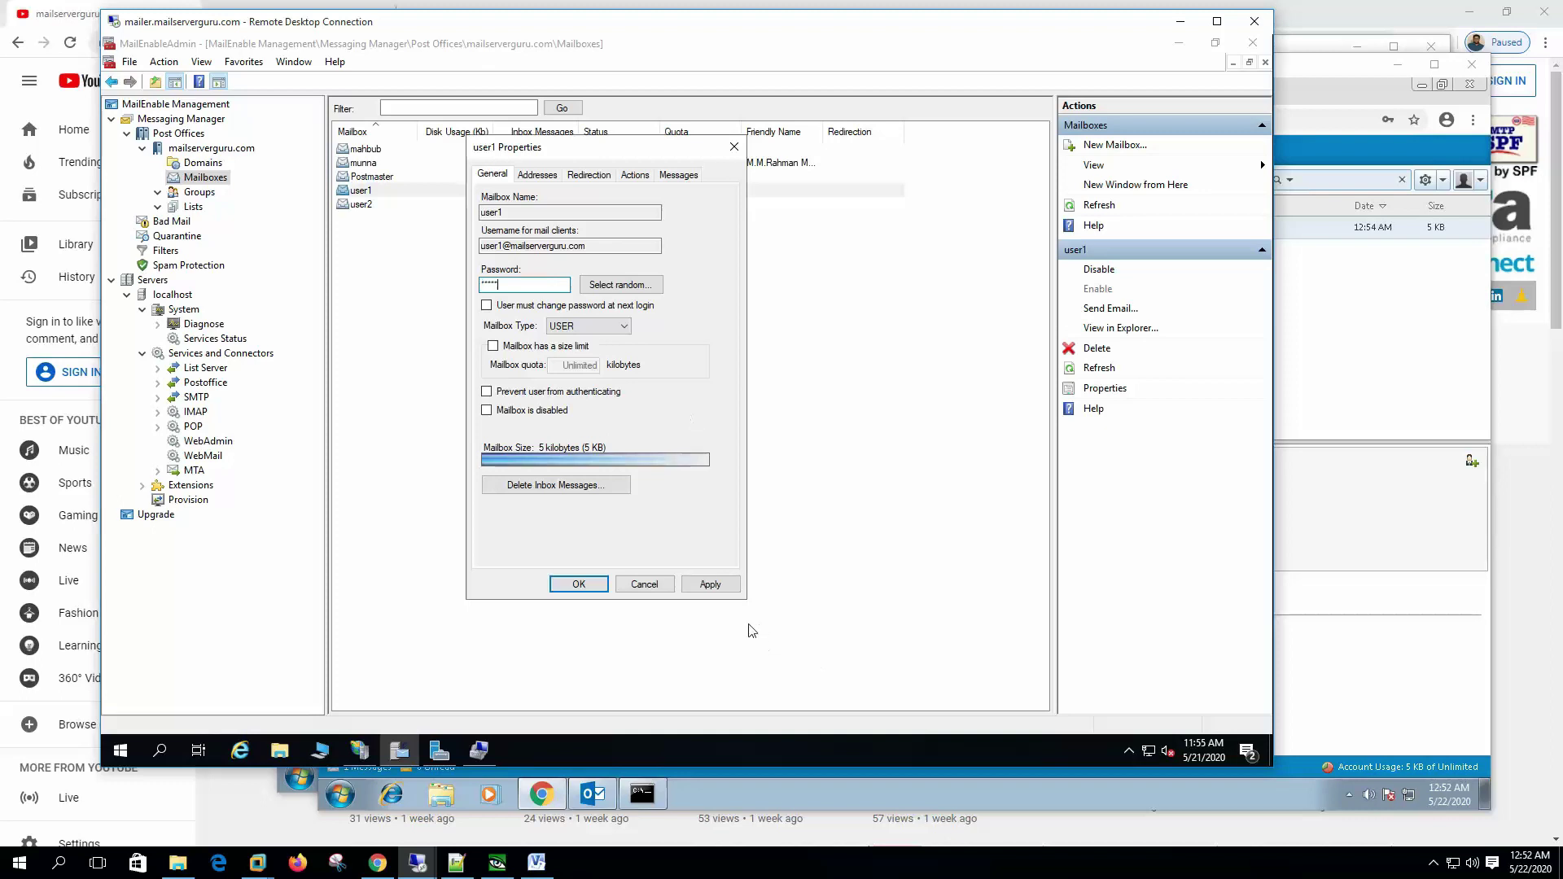
pyautogui.click(710, 584)
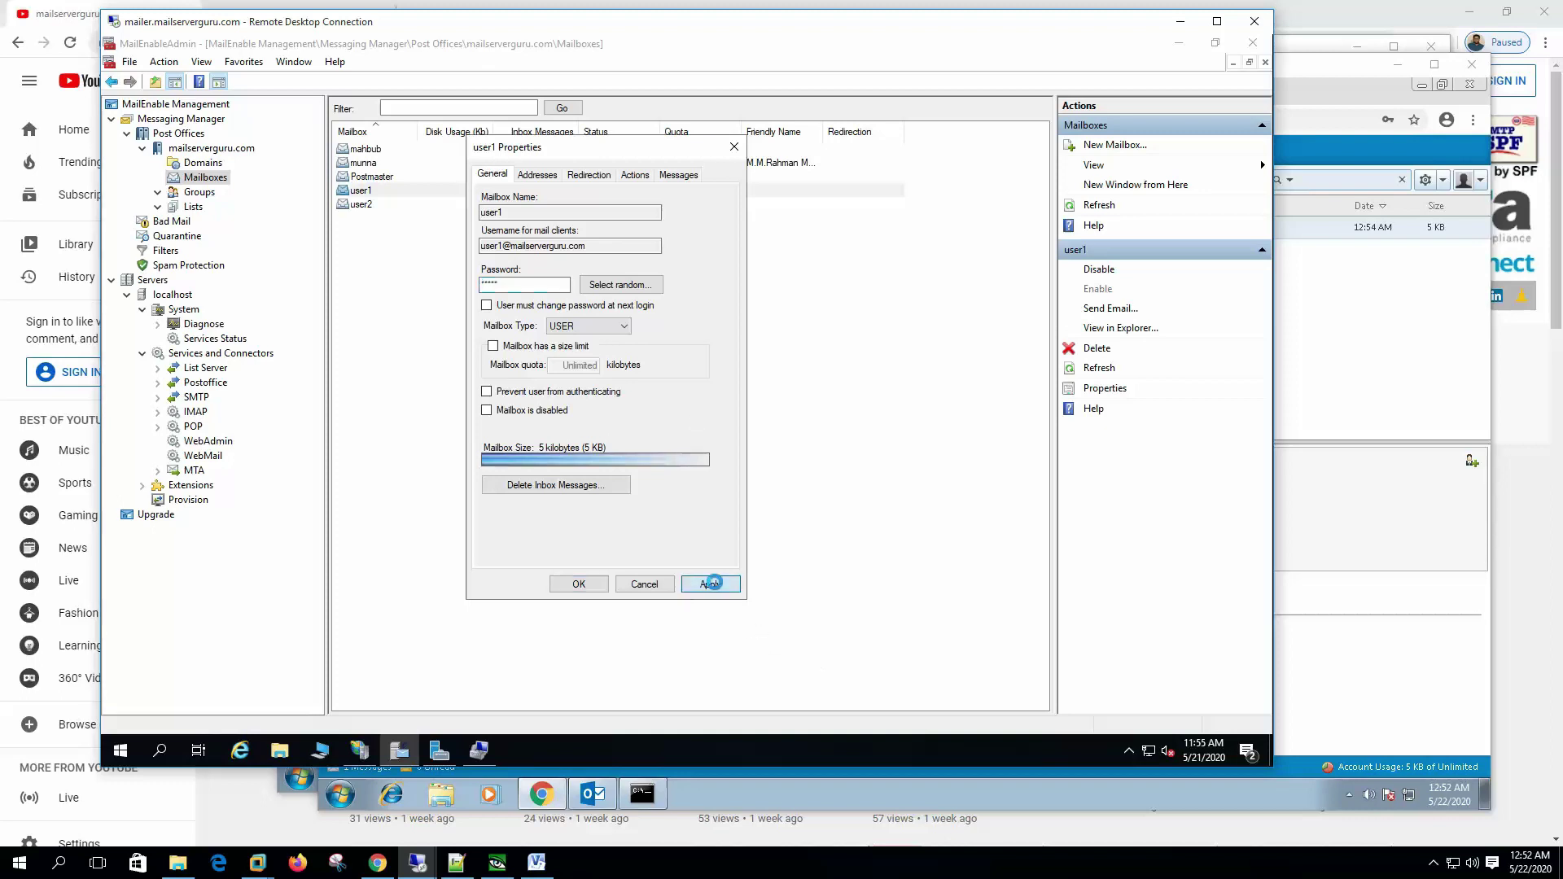
pyautogui.click(578, 584)
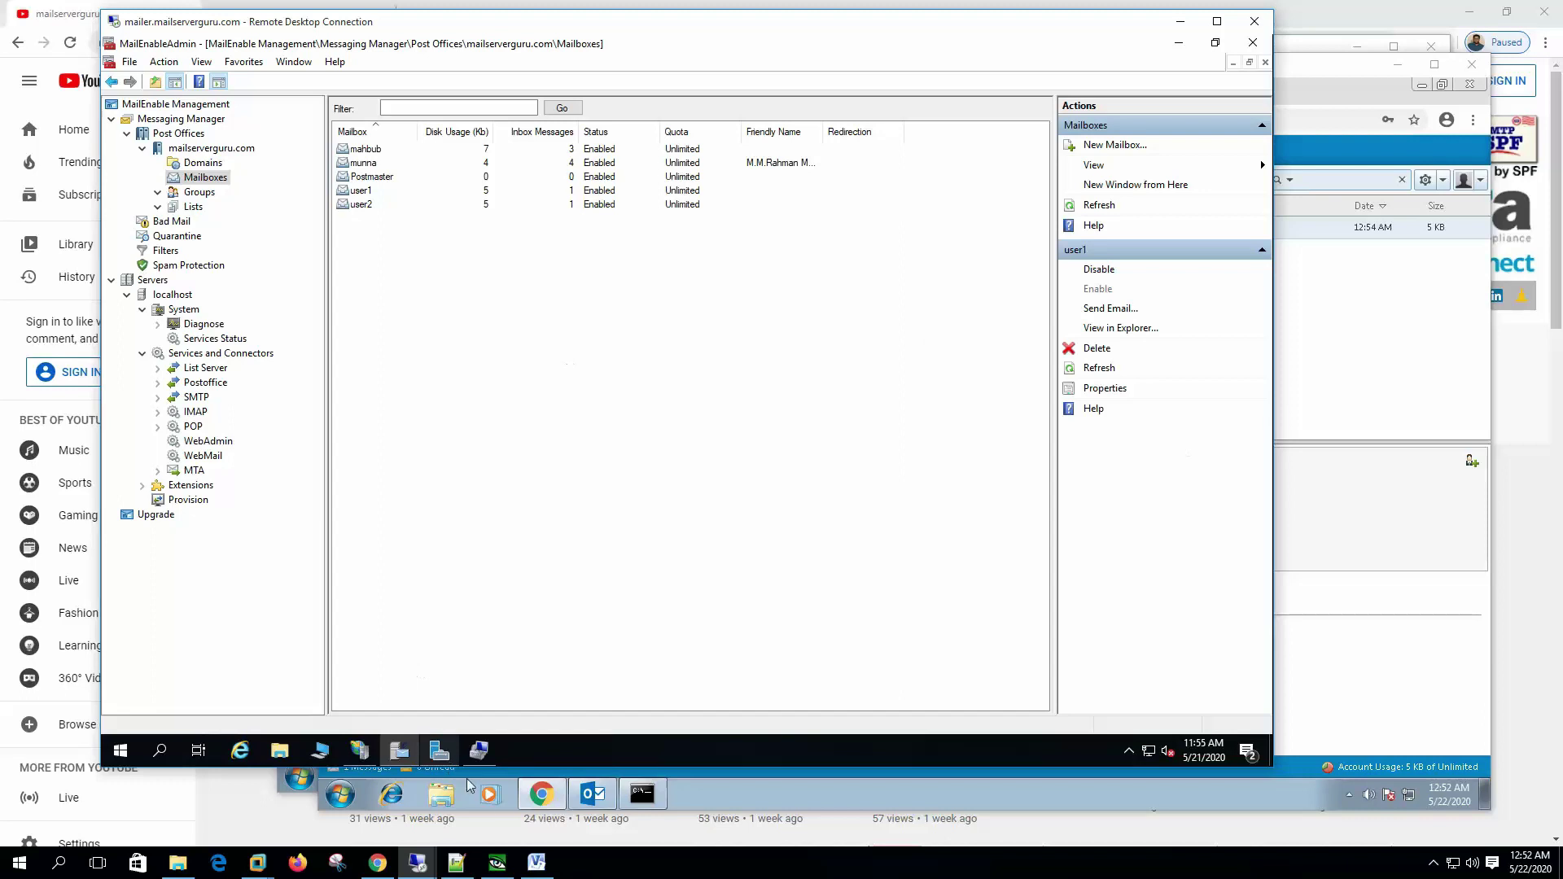
# Step: Log user1 out of the pc1 webmail session
pyautogui.moveTo(417, 862)
pyautogui.click(312, 820)
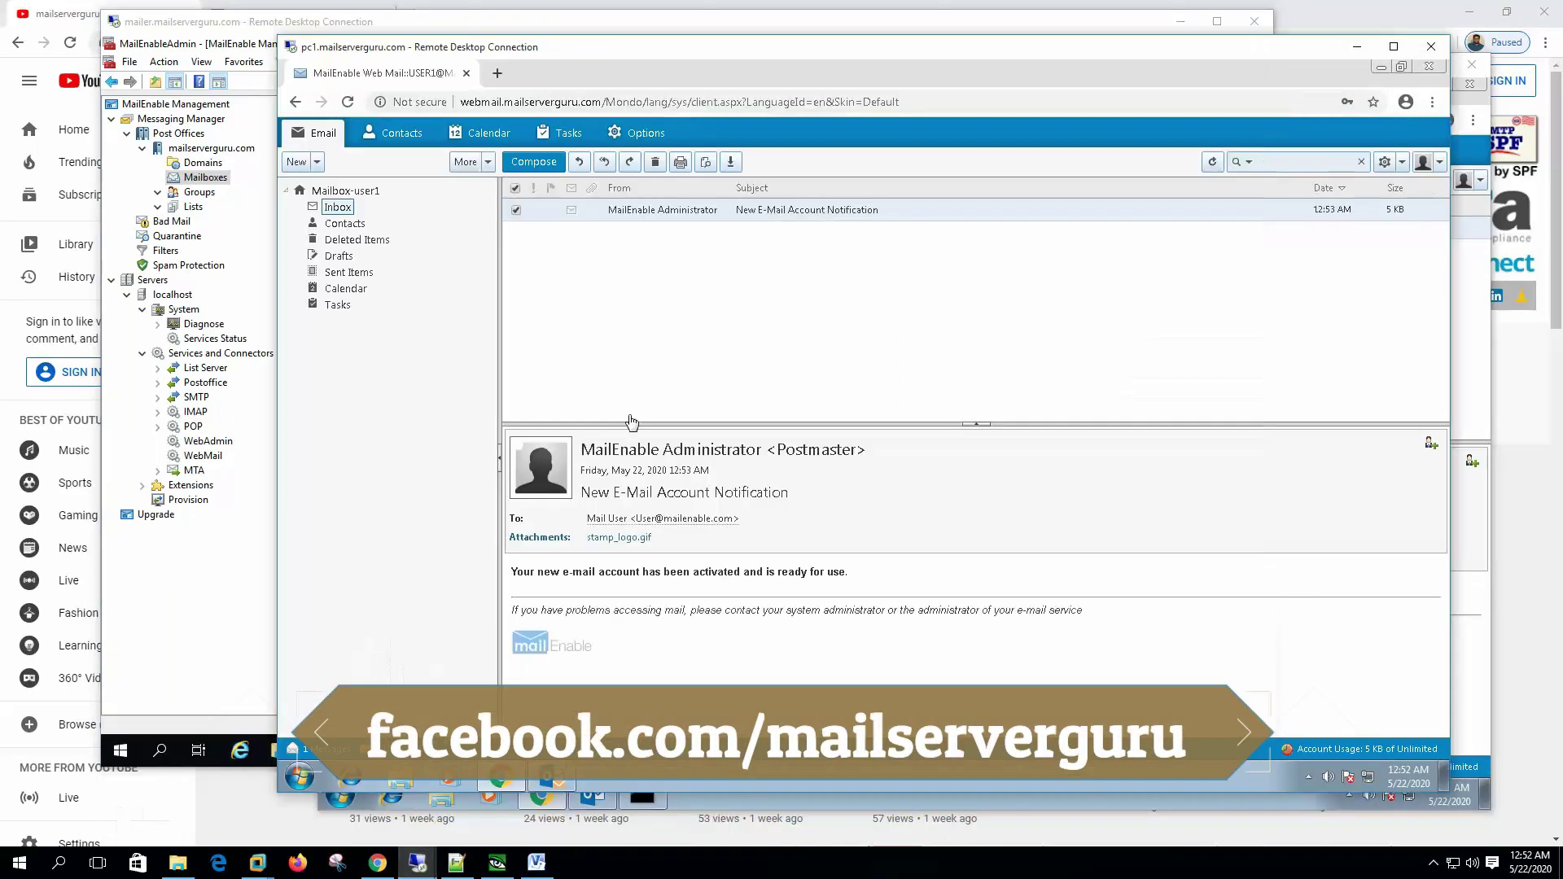
pyautogui.click(1441, 163)
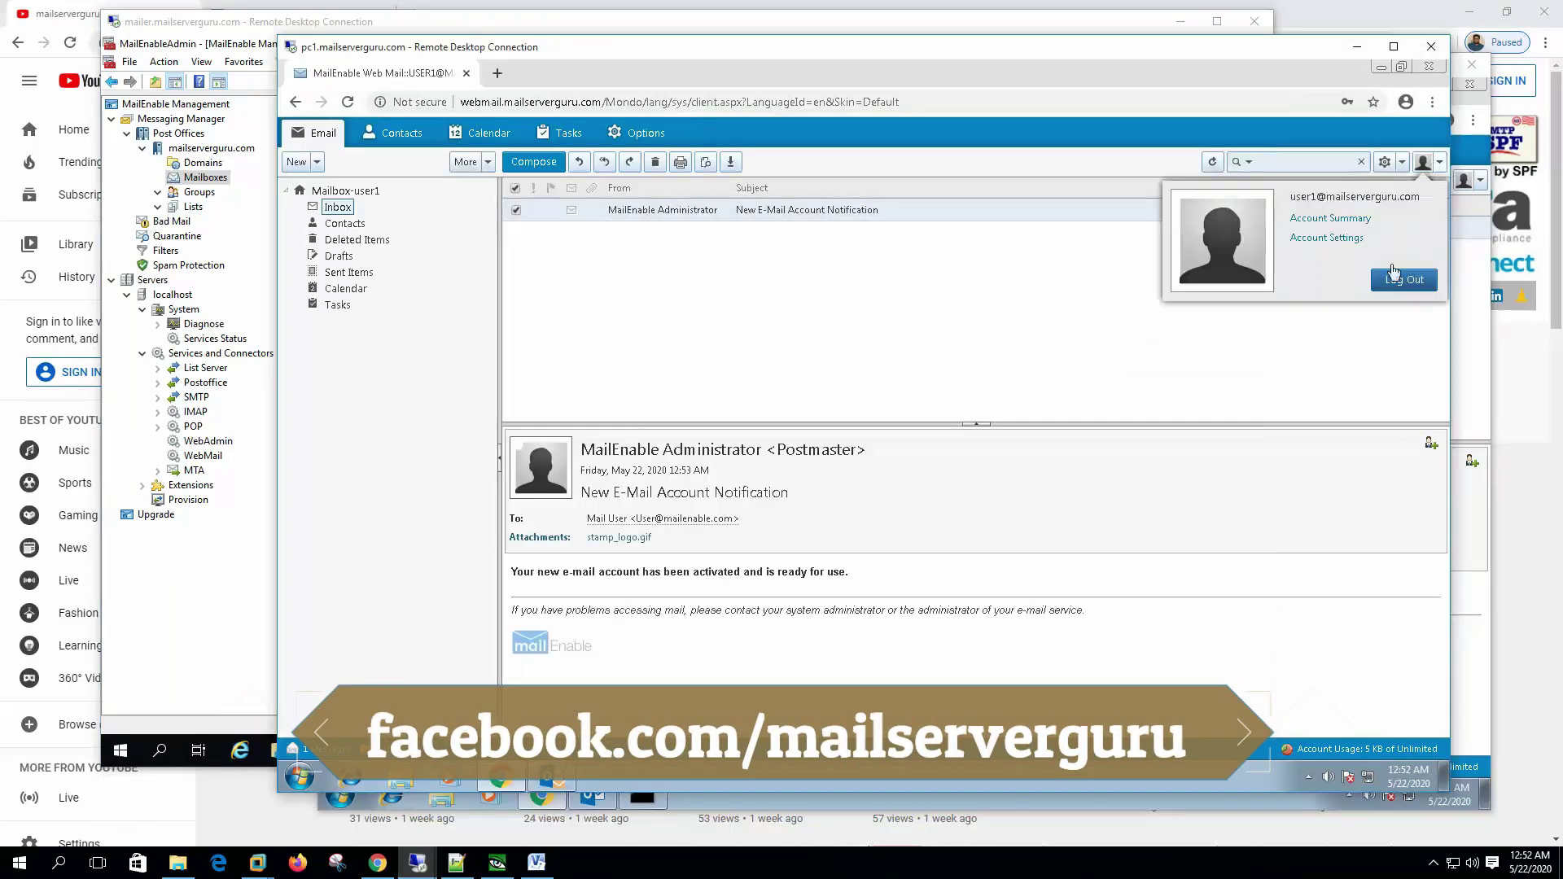
pyautogui.click(1405, 285)
pyautogui.click(836, 474)
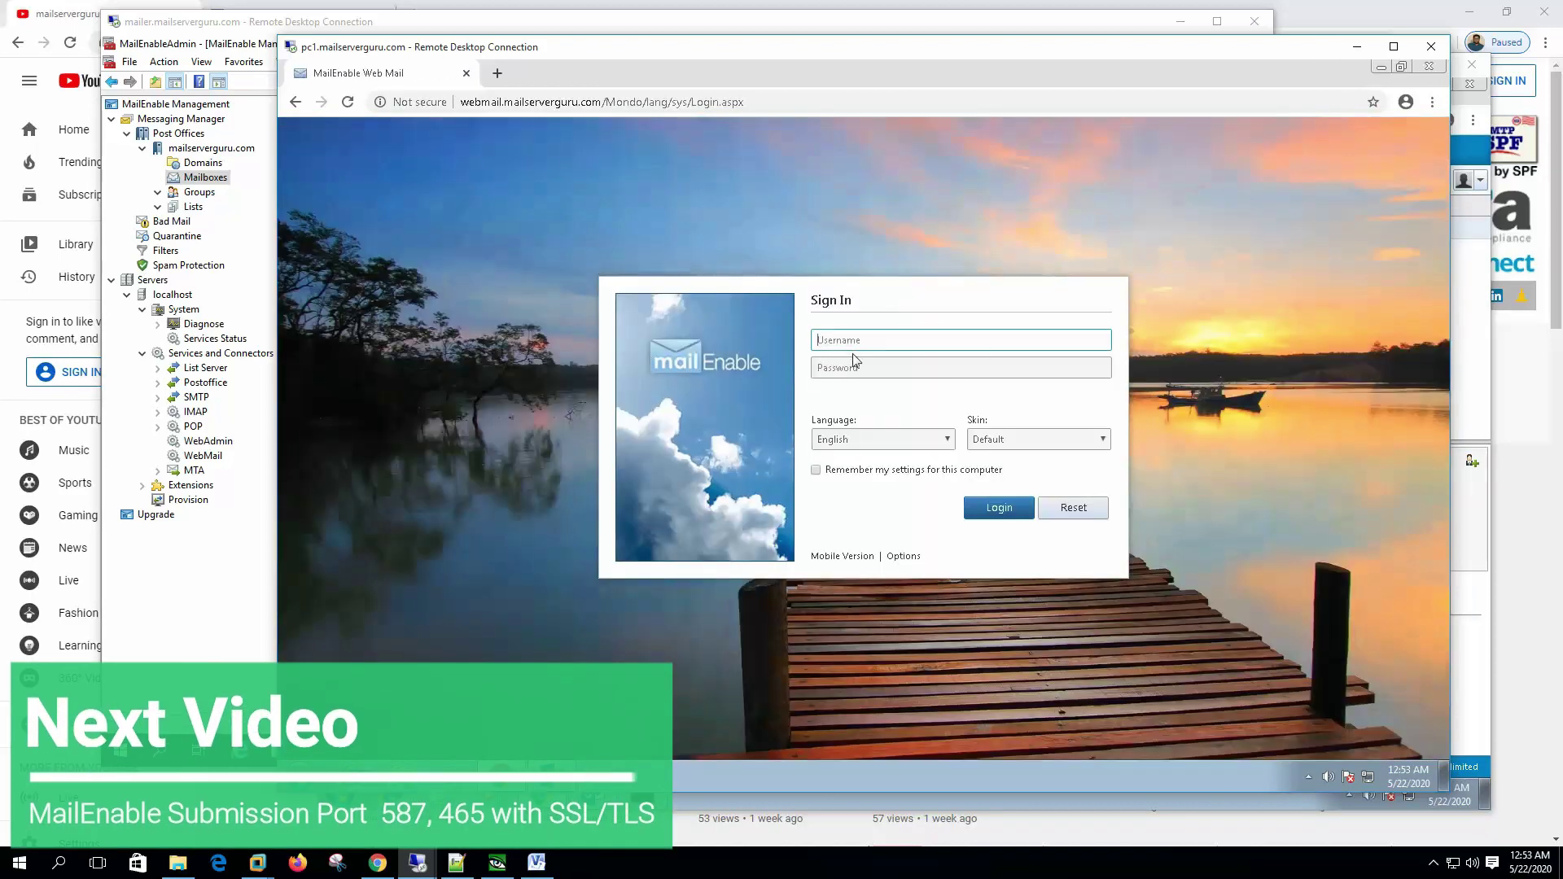
# Step: Try signing back in as user1, which fails with 'Unknown or Disabled User!'
pyautogui.write('user1')
pyautogui.press('Tab')
pyautogui.write('••')
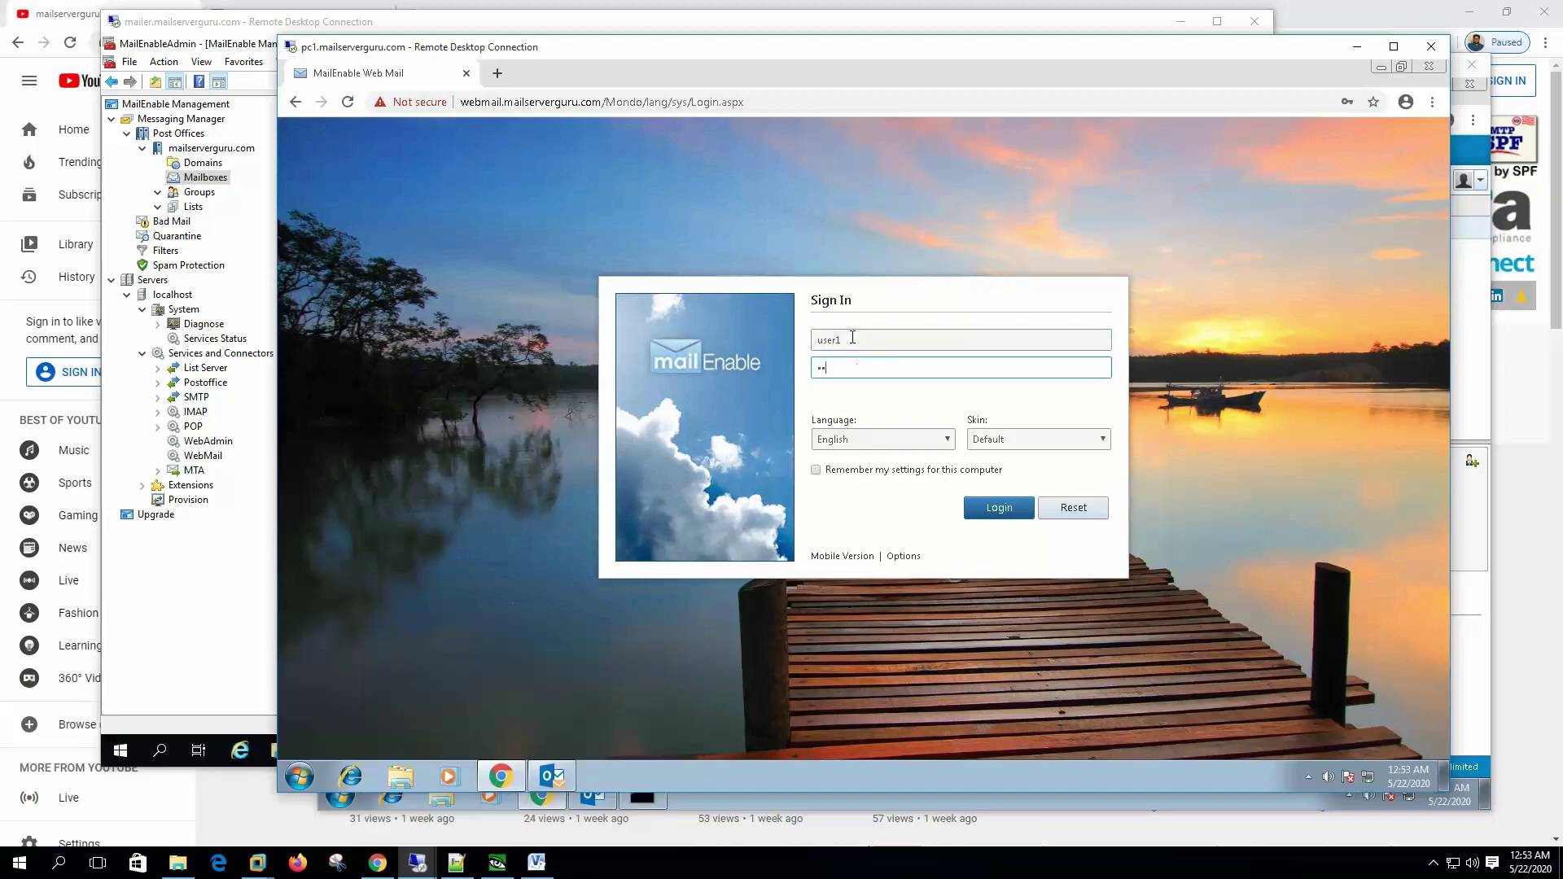
pyautogui.write('•••')
pyautogui.click(1006, 511)
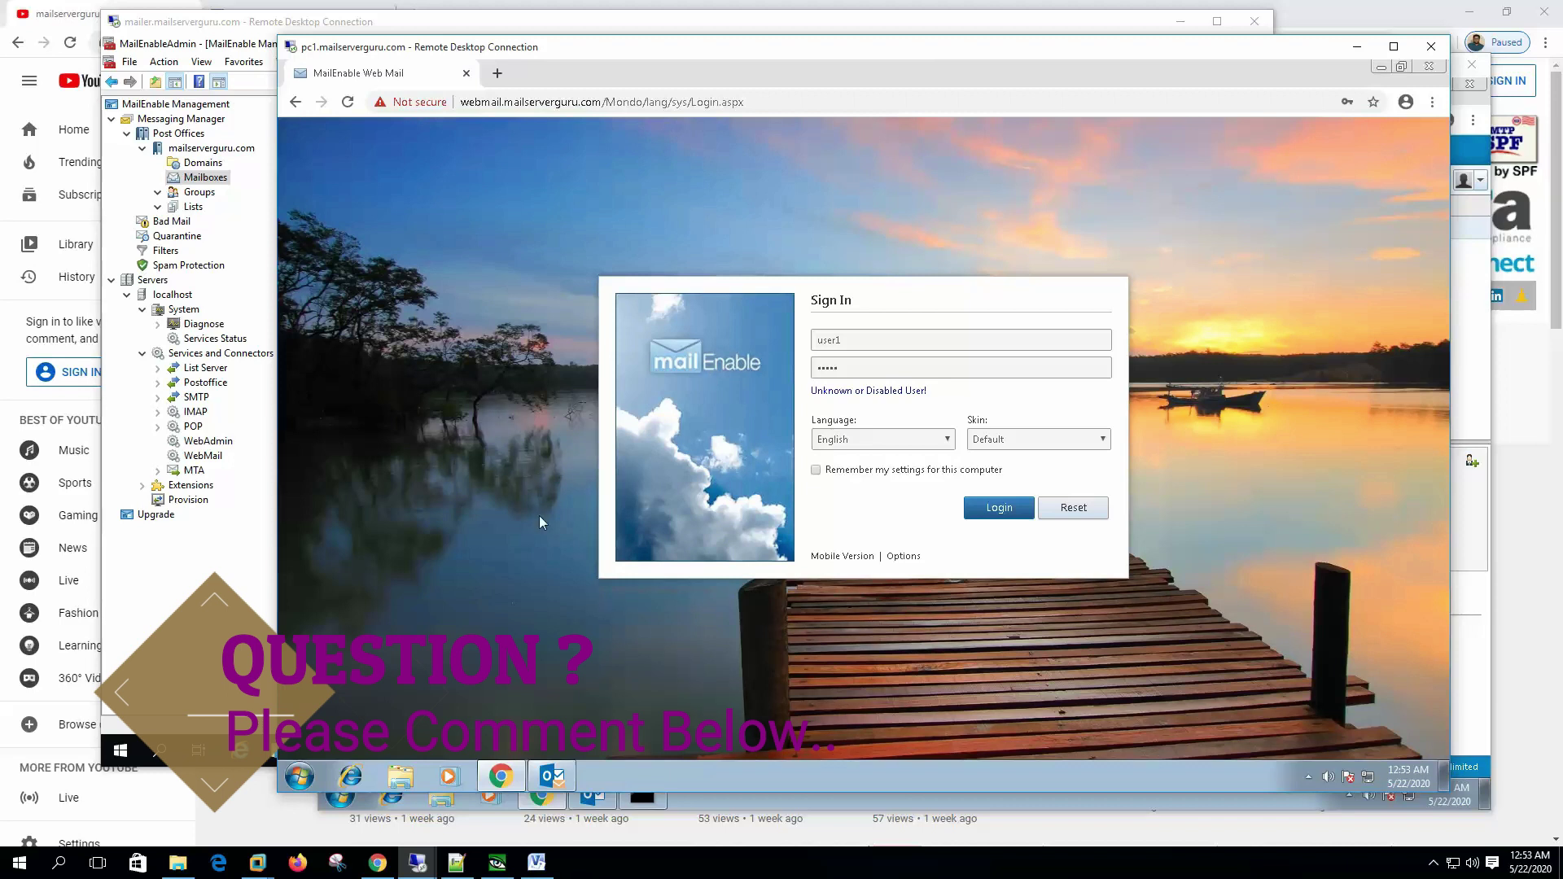
pyautogui.click(863, 368)
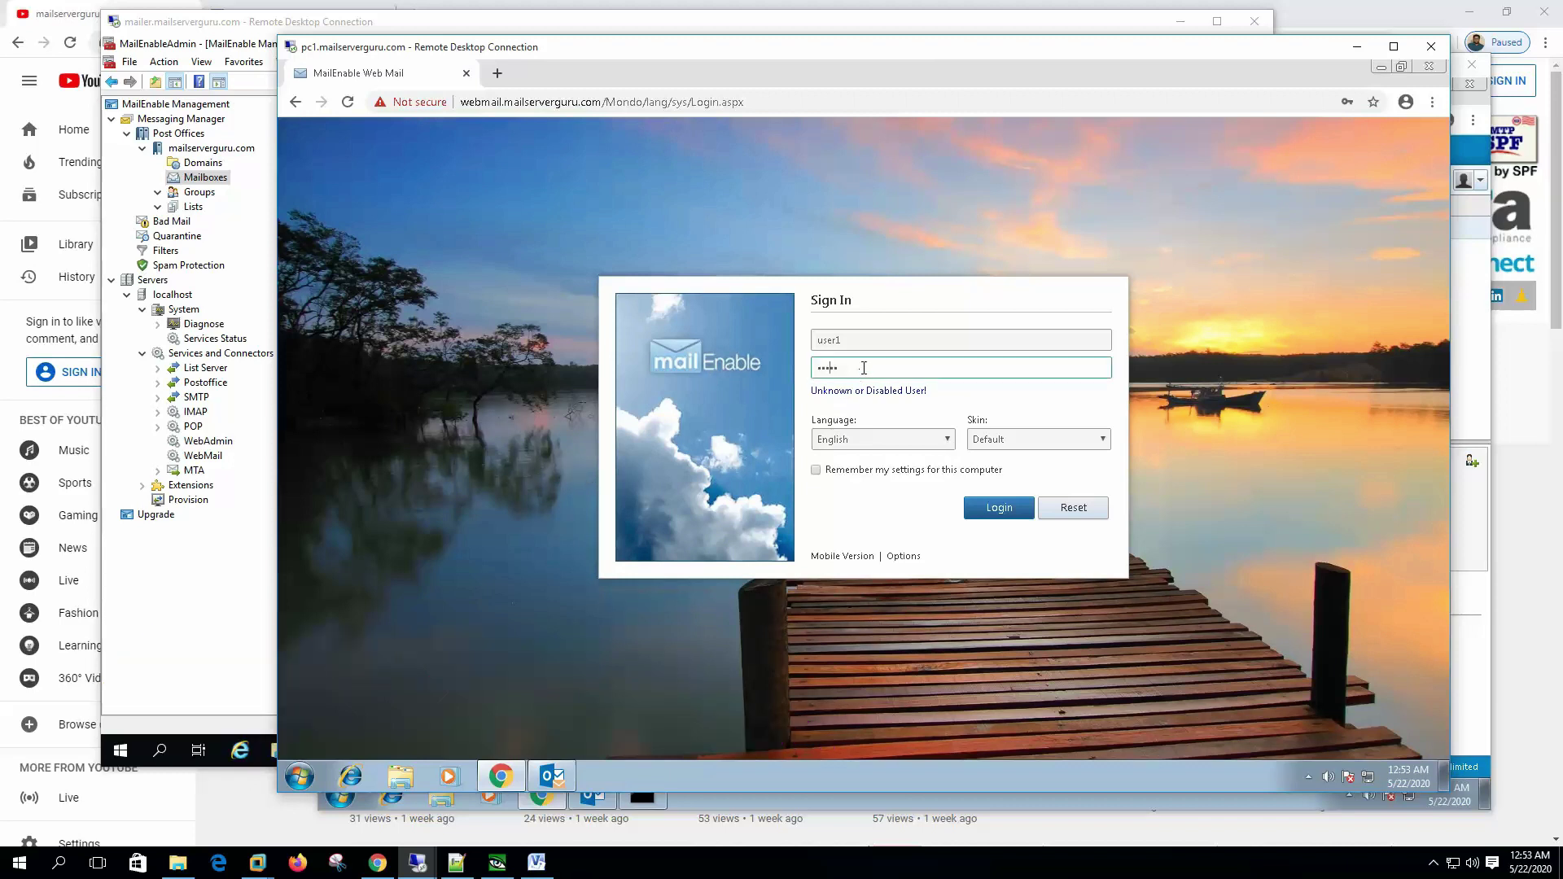
# Step: Reset user1's Windows password with Set Password, entering and confirming the new one
pyautogui.click(222, 637)
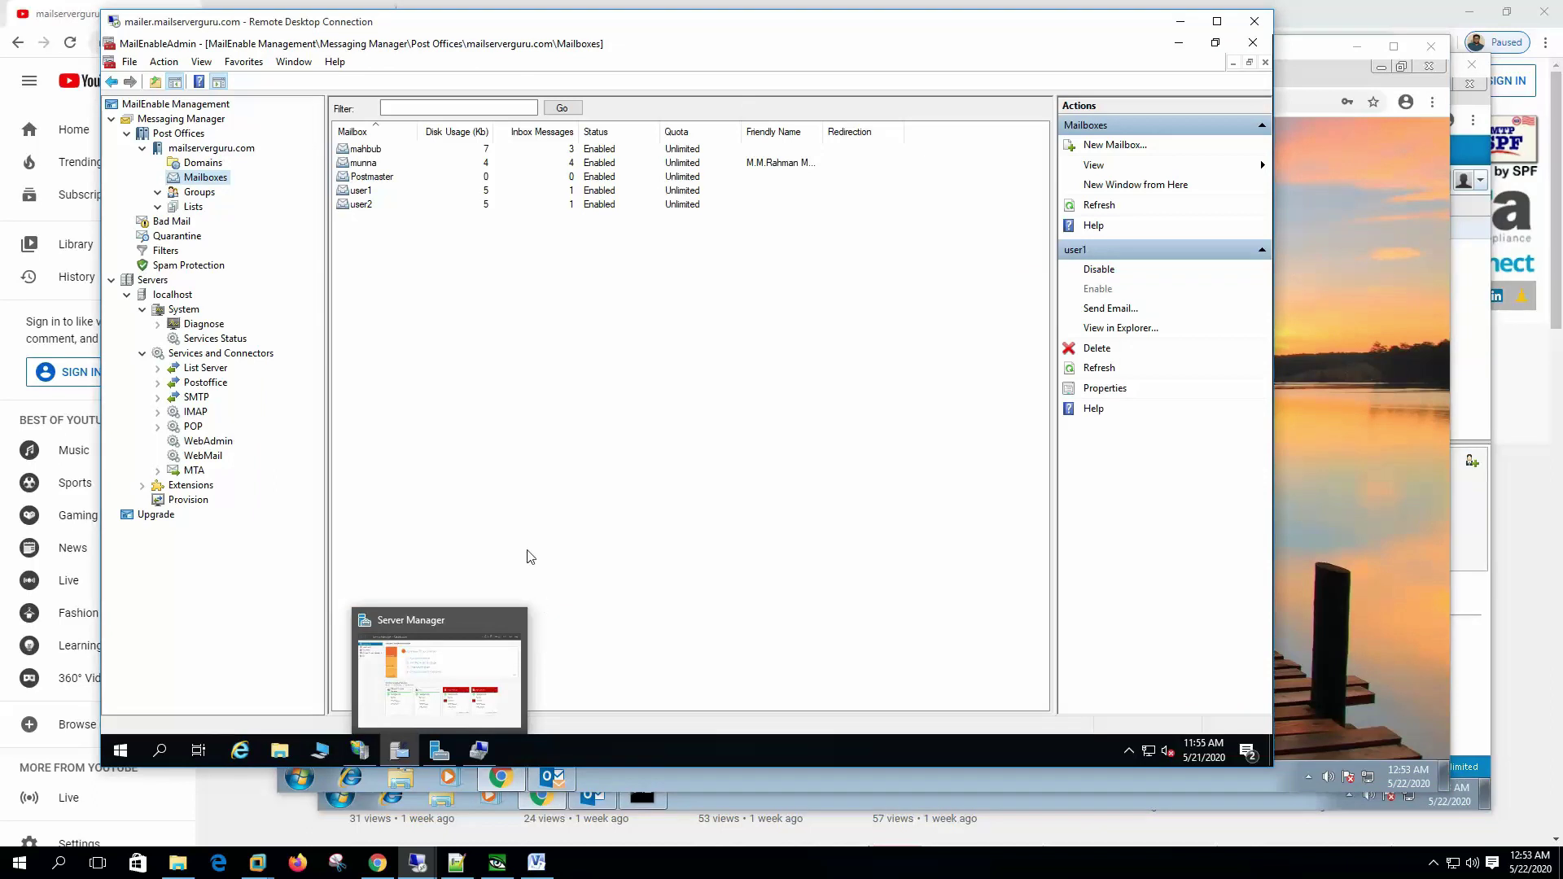
pyautogui.click(482, 748)
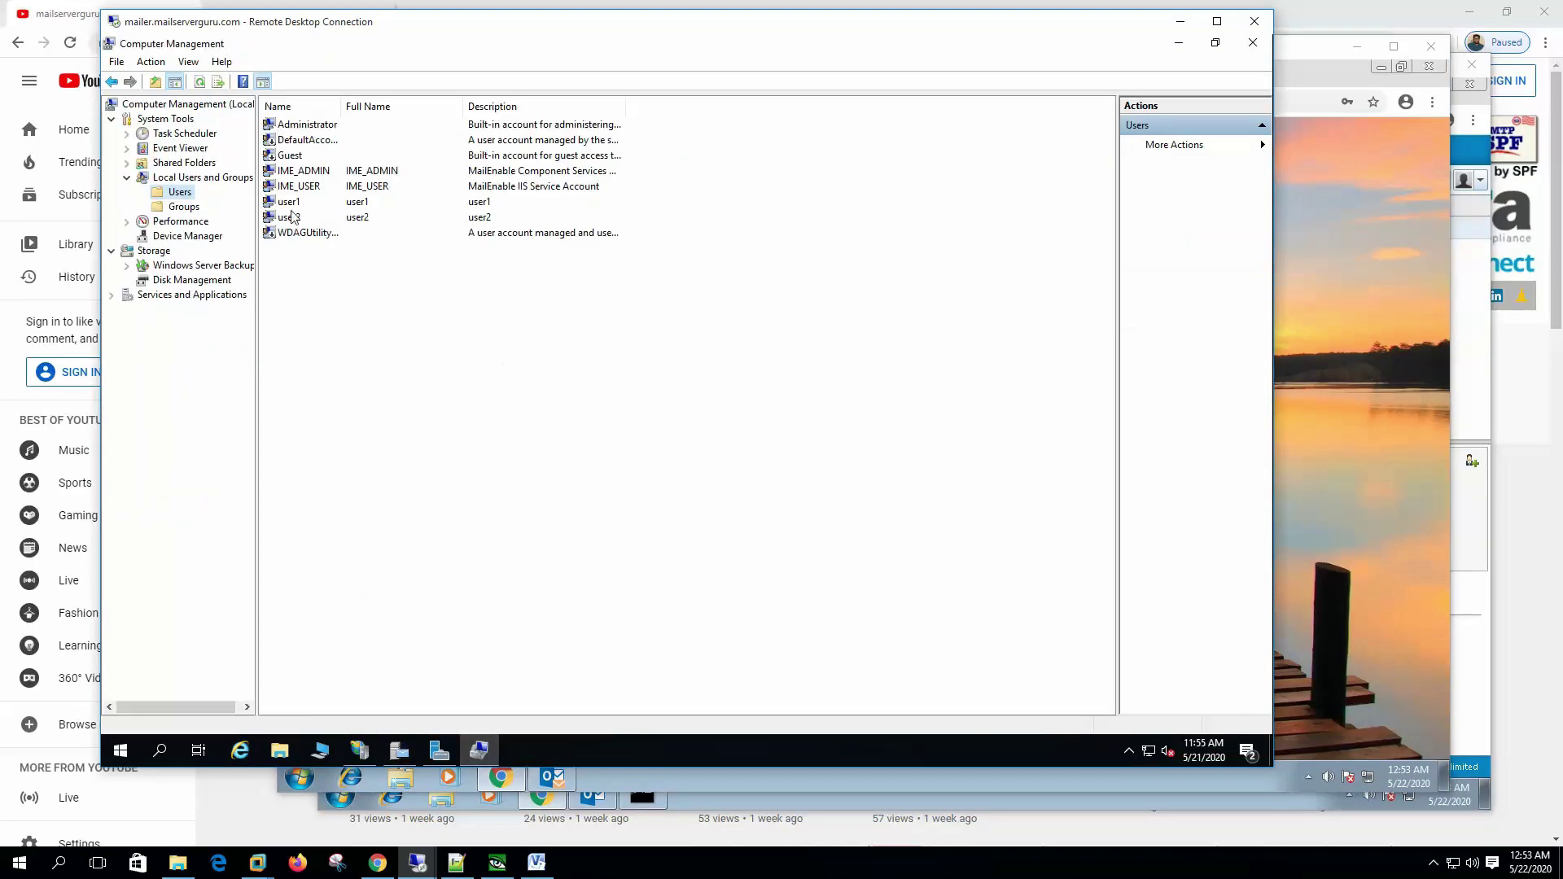
pyautogui.rightClick(295, 204)
pyautogui.click(346, 213)
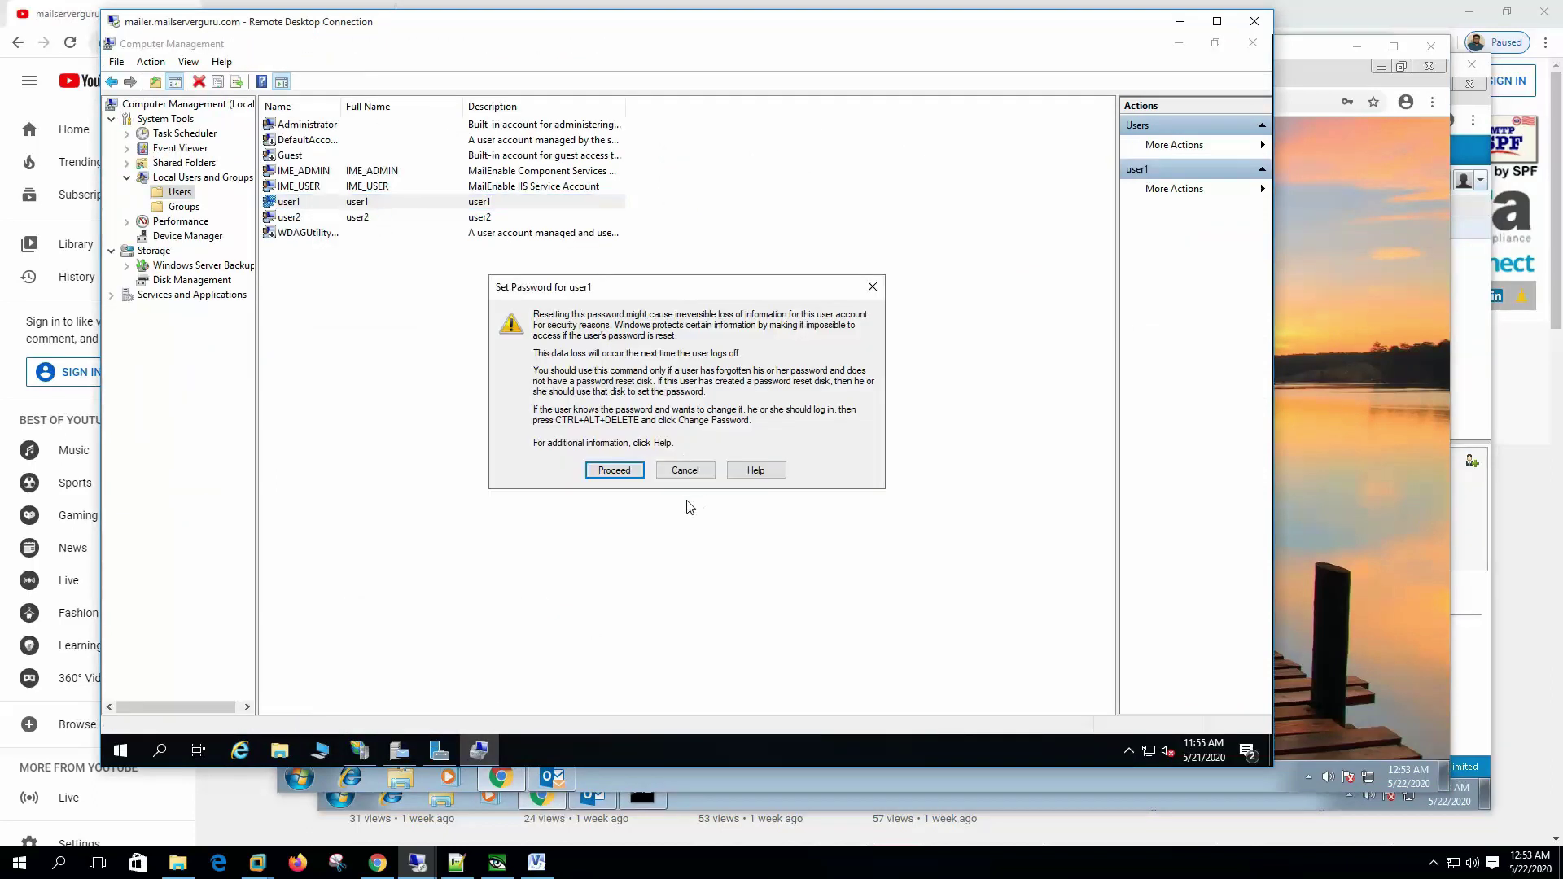
pyautogui.click(625, 473)
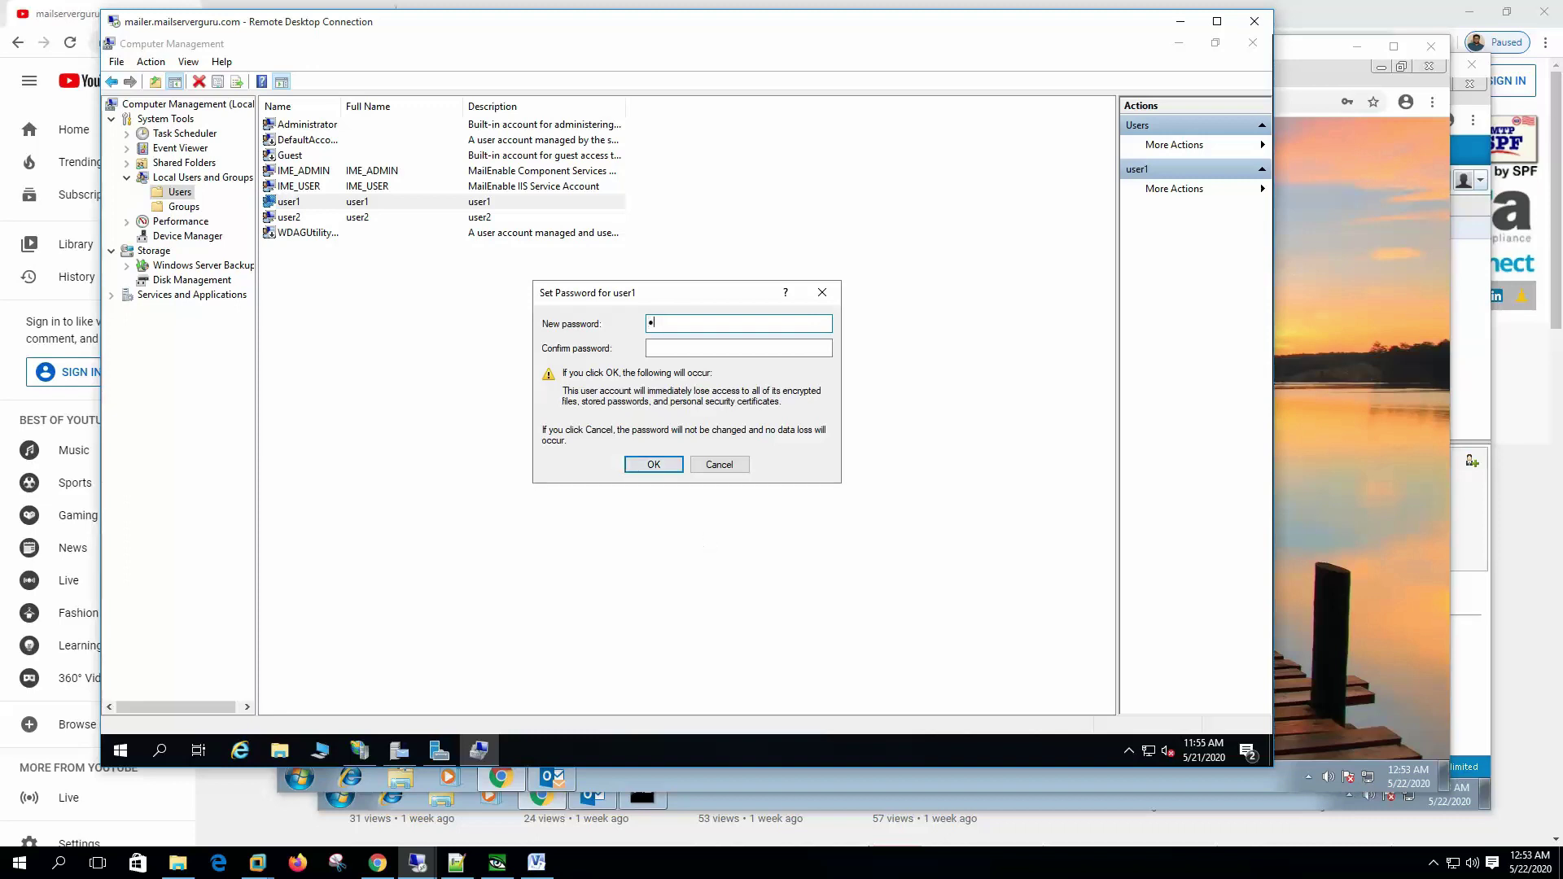
pyautogui.click(665, 345)
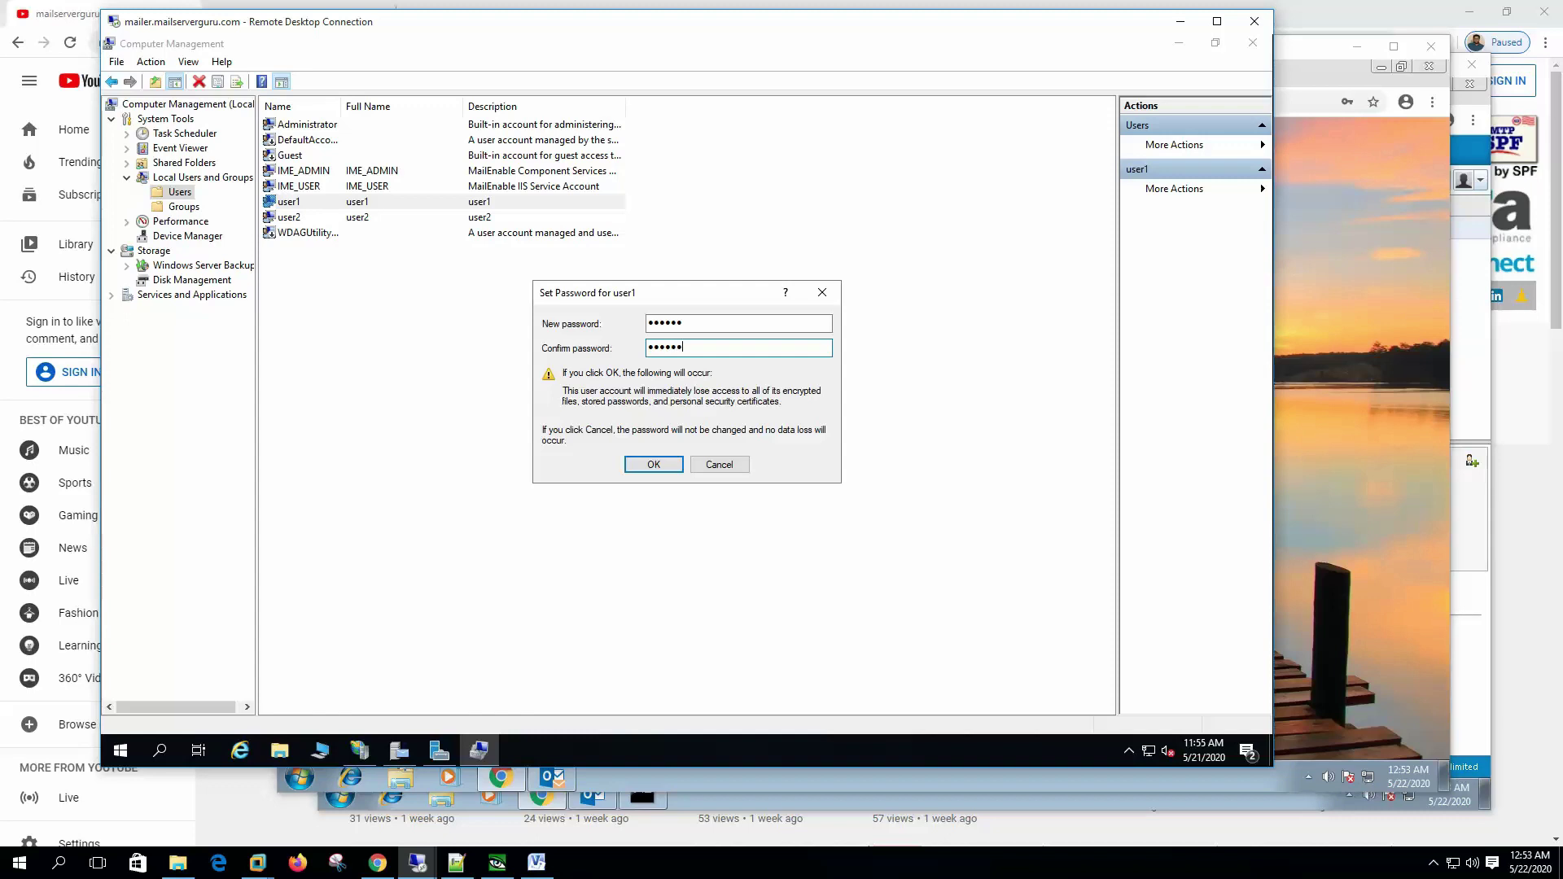
pyautogui.click(654, 465)
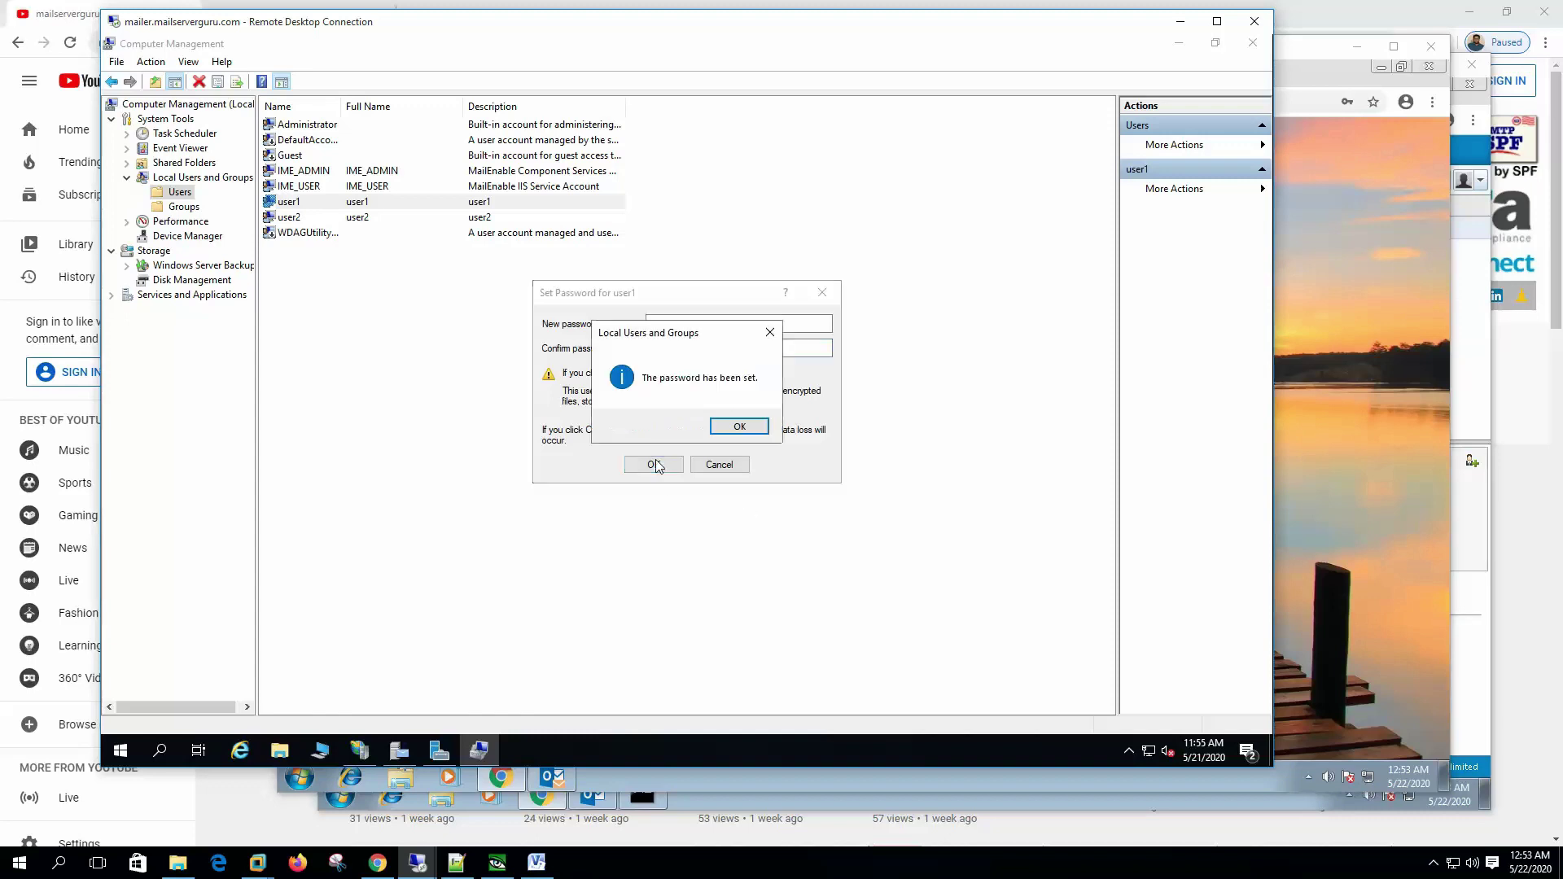
pyautogui.click(739, 429)
# Step: Sign in to Web Mail as user1 with the re-entered Windows password, then return to the MailEnable console
pyautogui.click(1322, 340)
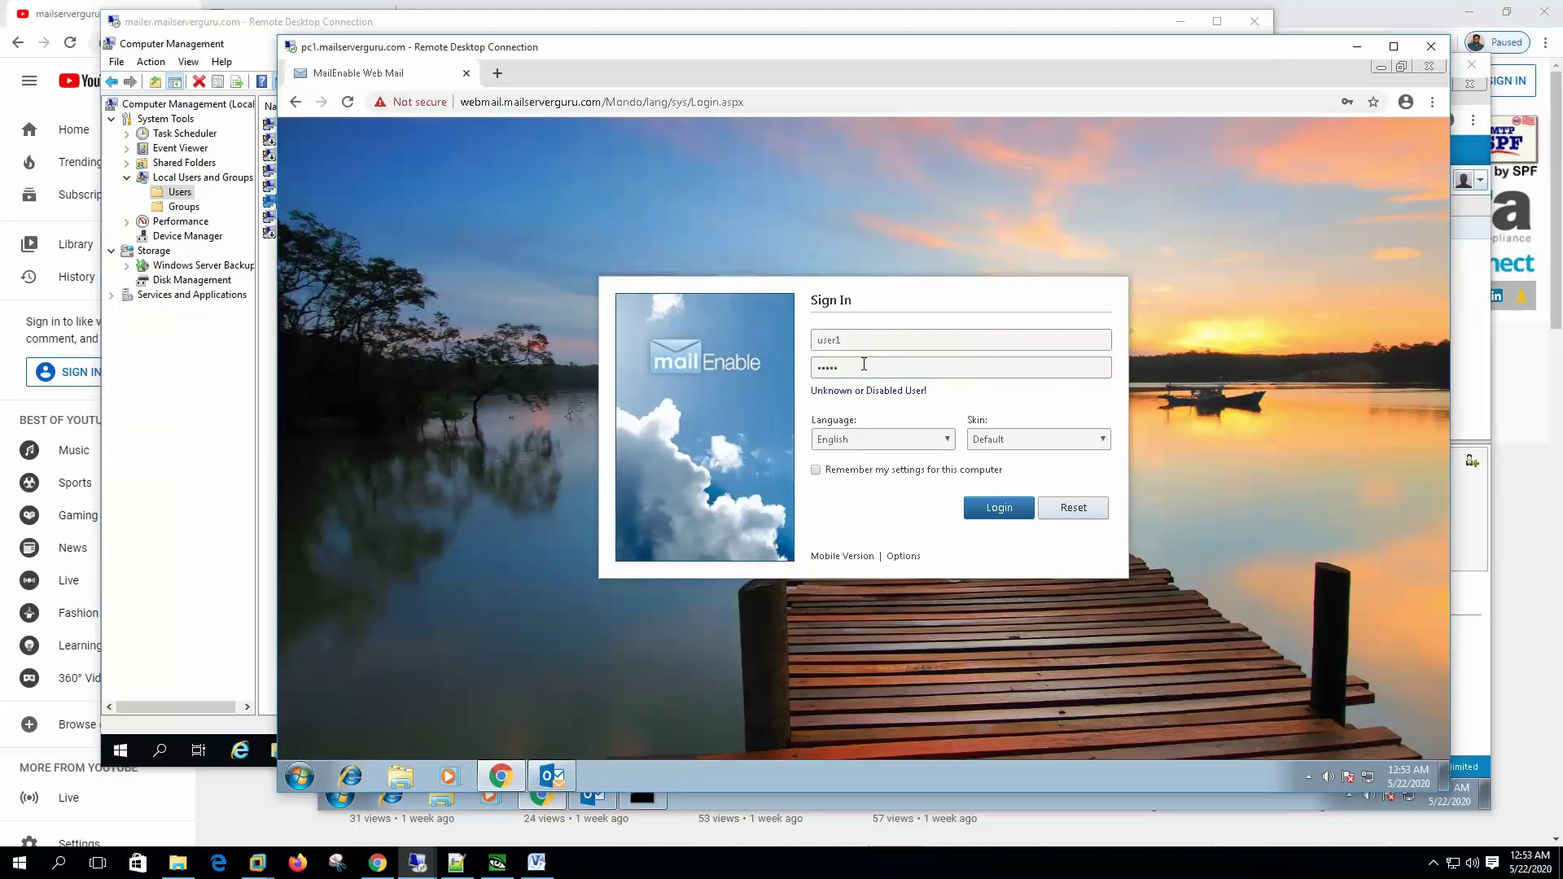
pyautogui.click(864, 365)
pyautogui.hotkey('ctrl', 'a')
pyautogui.write('pa')
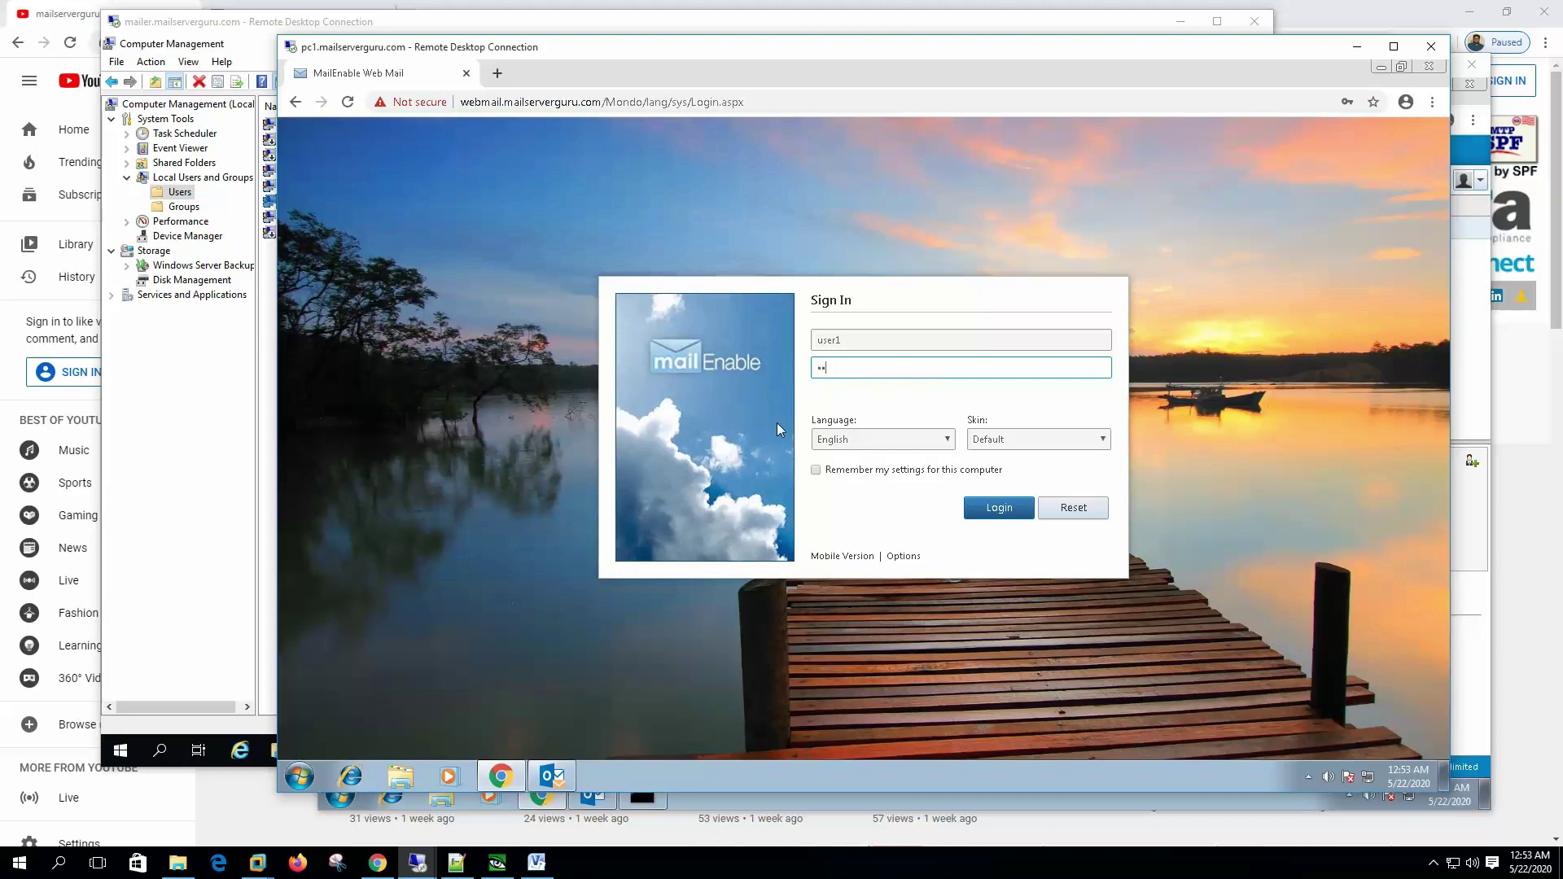
pyautogui.write('ss1')
pyautogui.click(1003, 510)
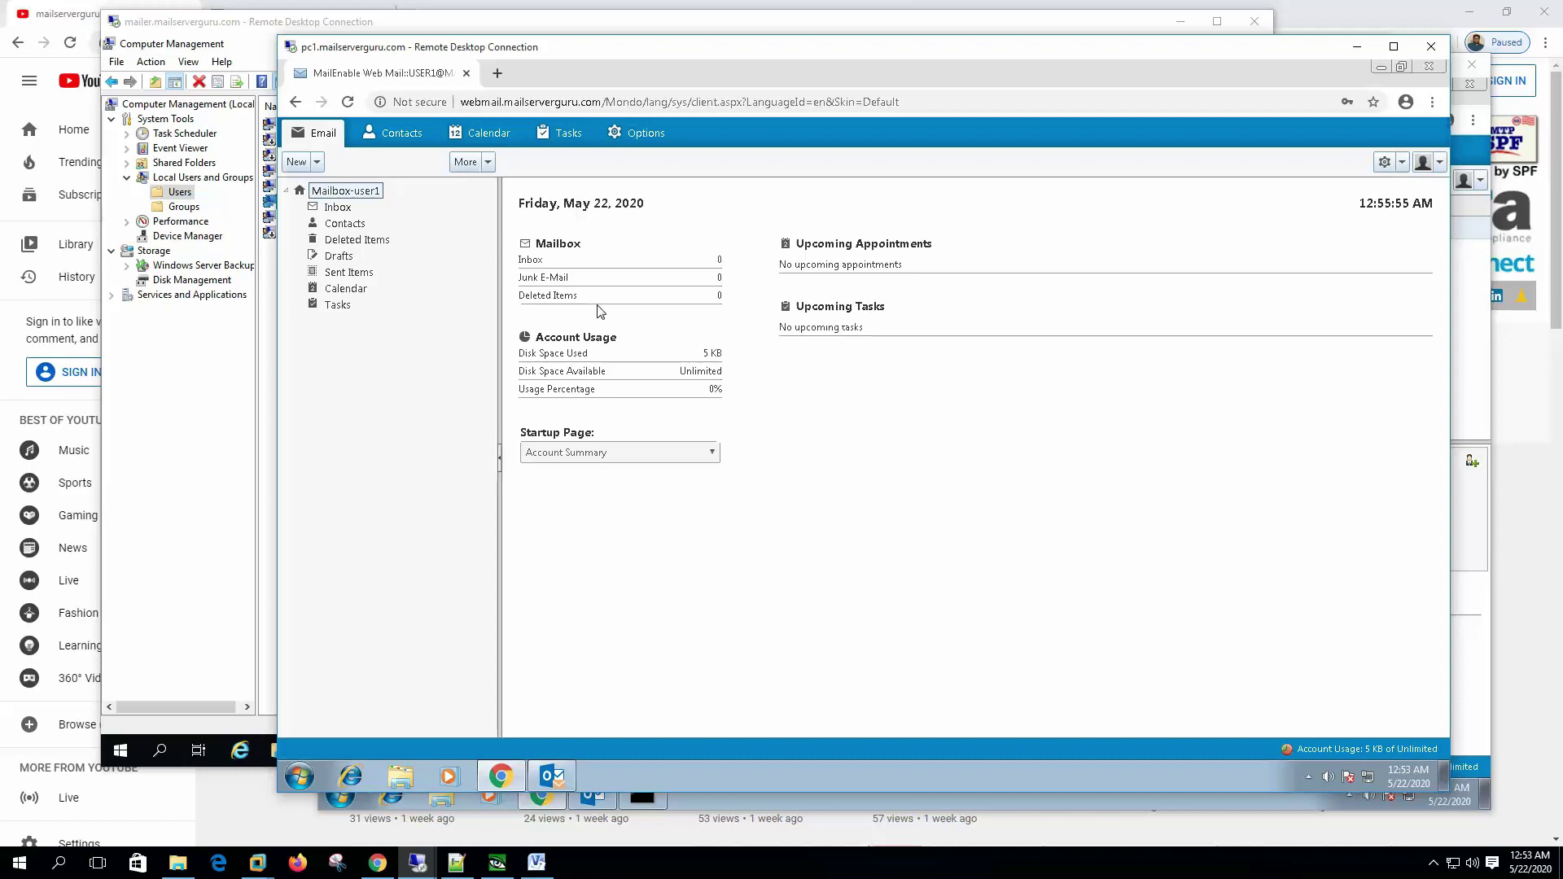
pyautogui.hotkey('alt', 'Tab')
pyautogui.click(394, 759)
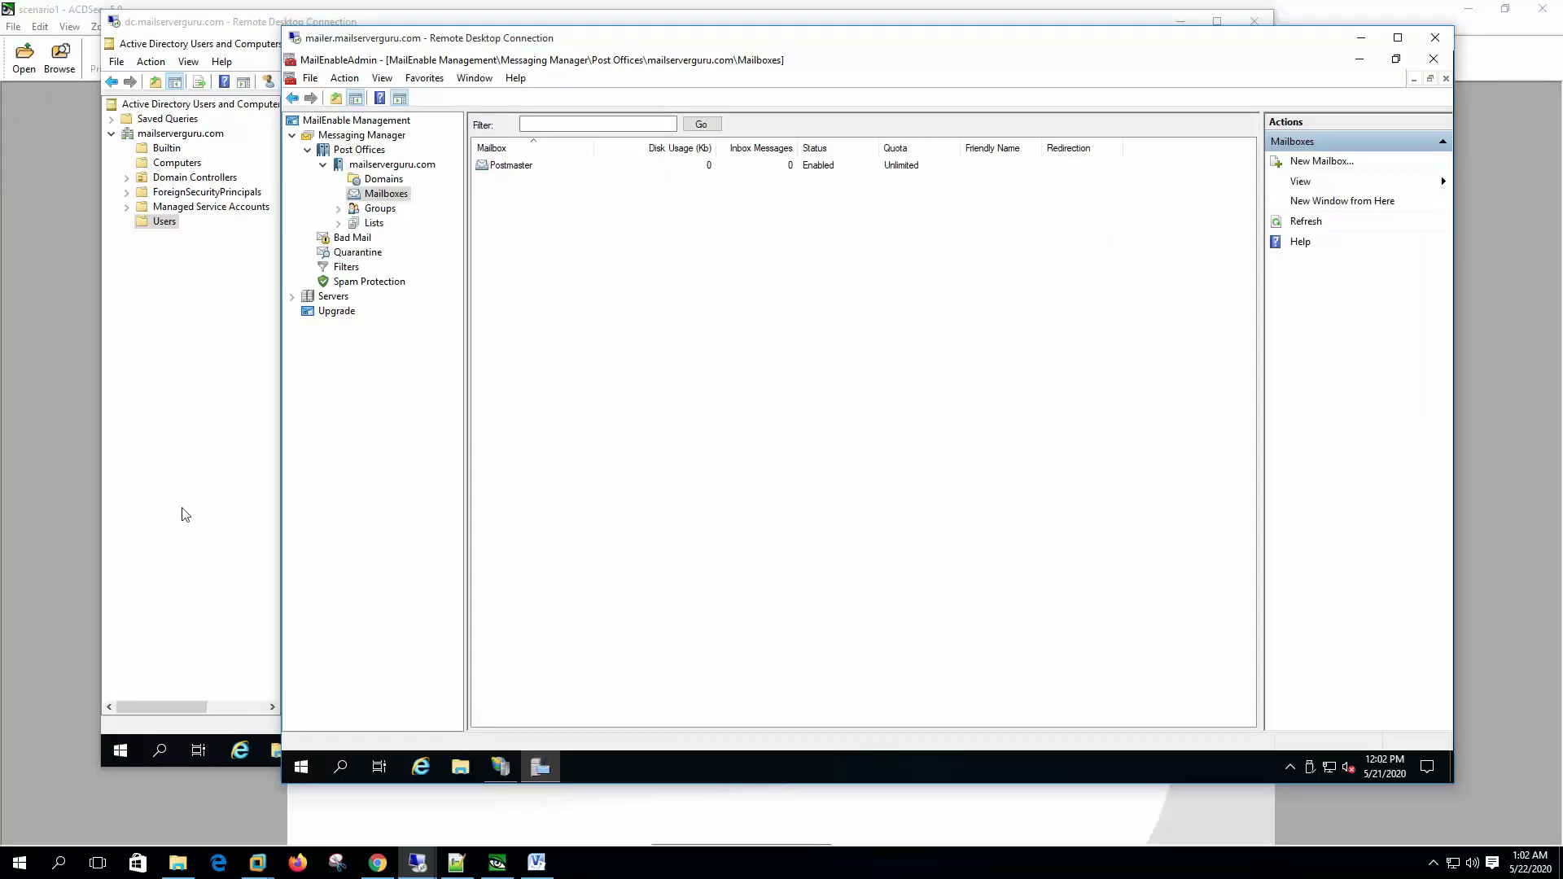
# Step: Confirm MAILER is listed in the domain's Computers container and view the mail server's System details
pyautogui.click(203, 501)
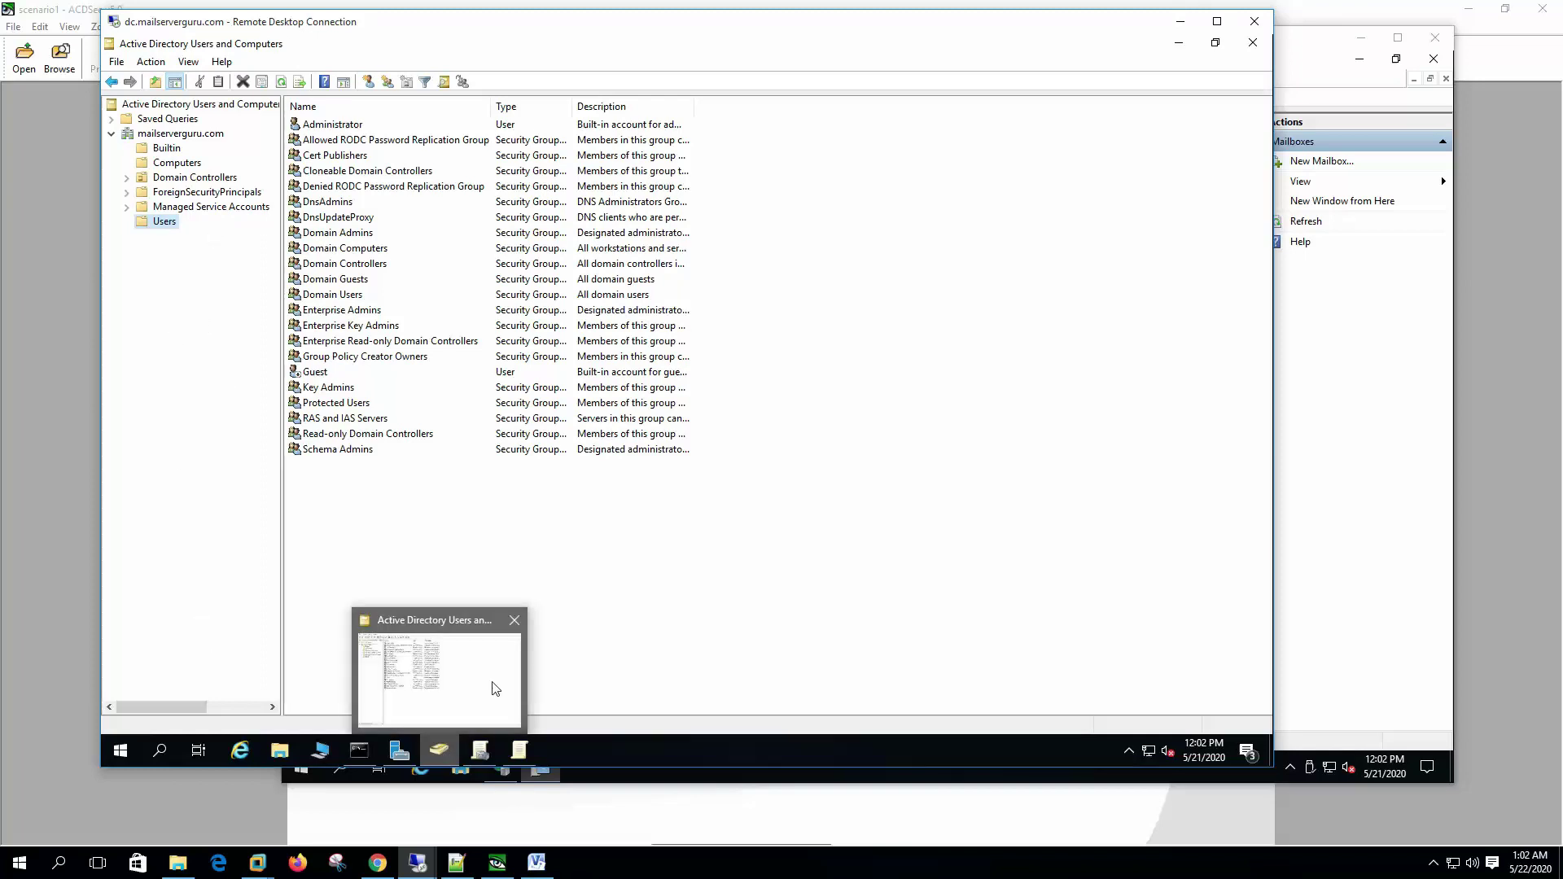
pyautogui.click(191, 164)
pyautogui.click(328, 126)
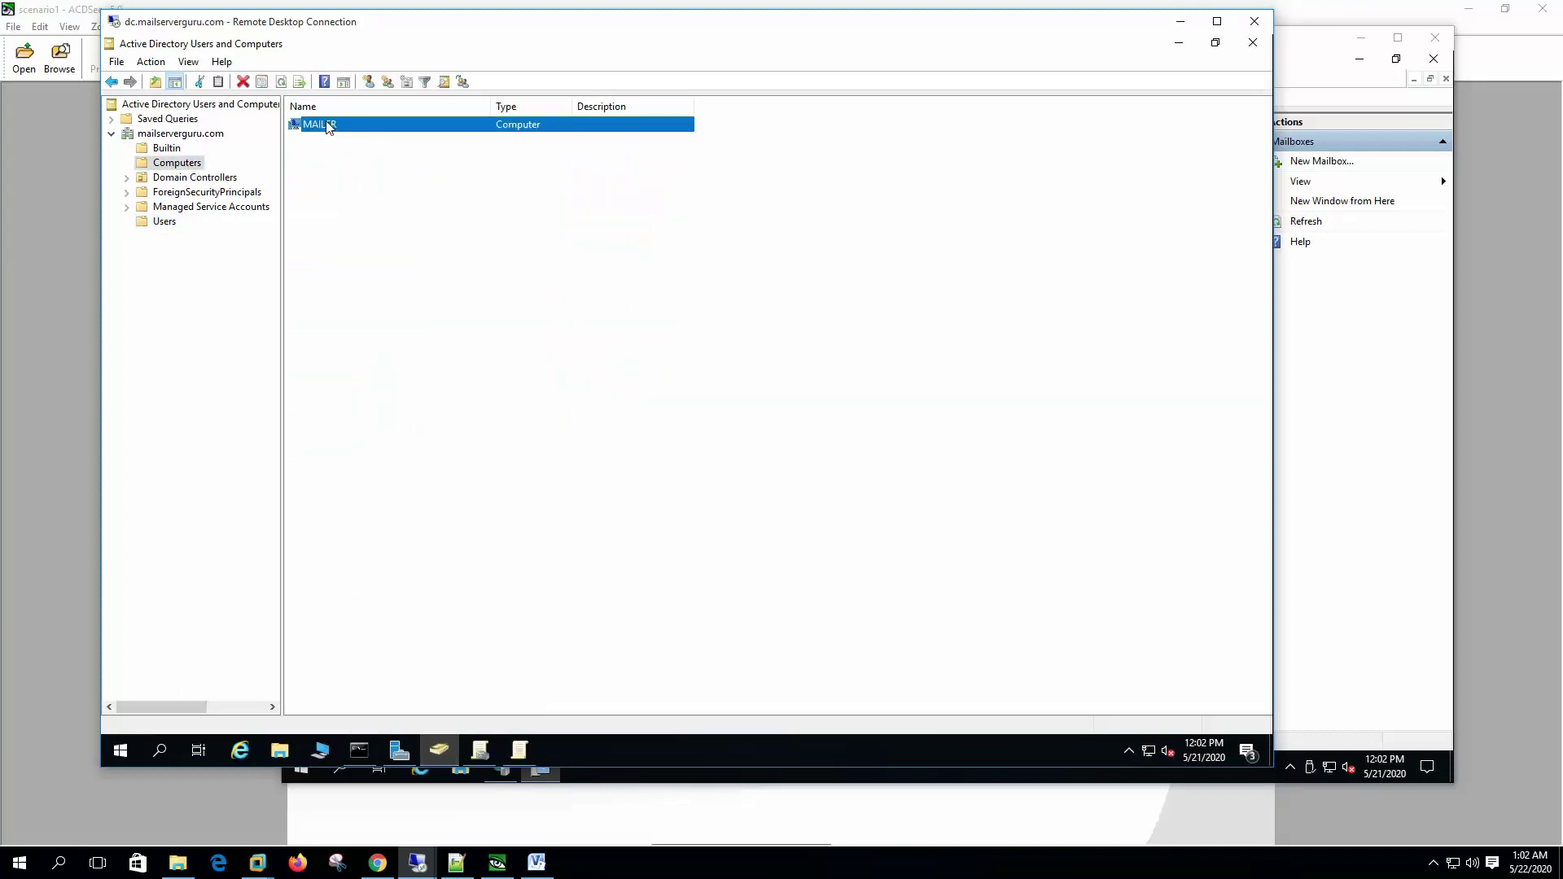
pyautogui.click(590, 780)
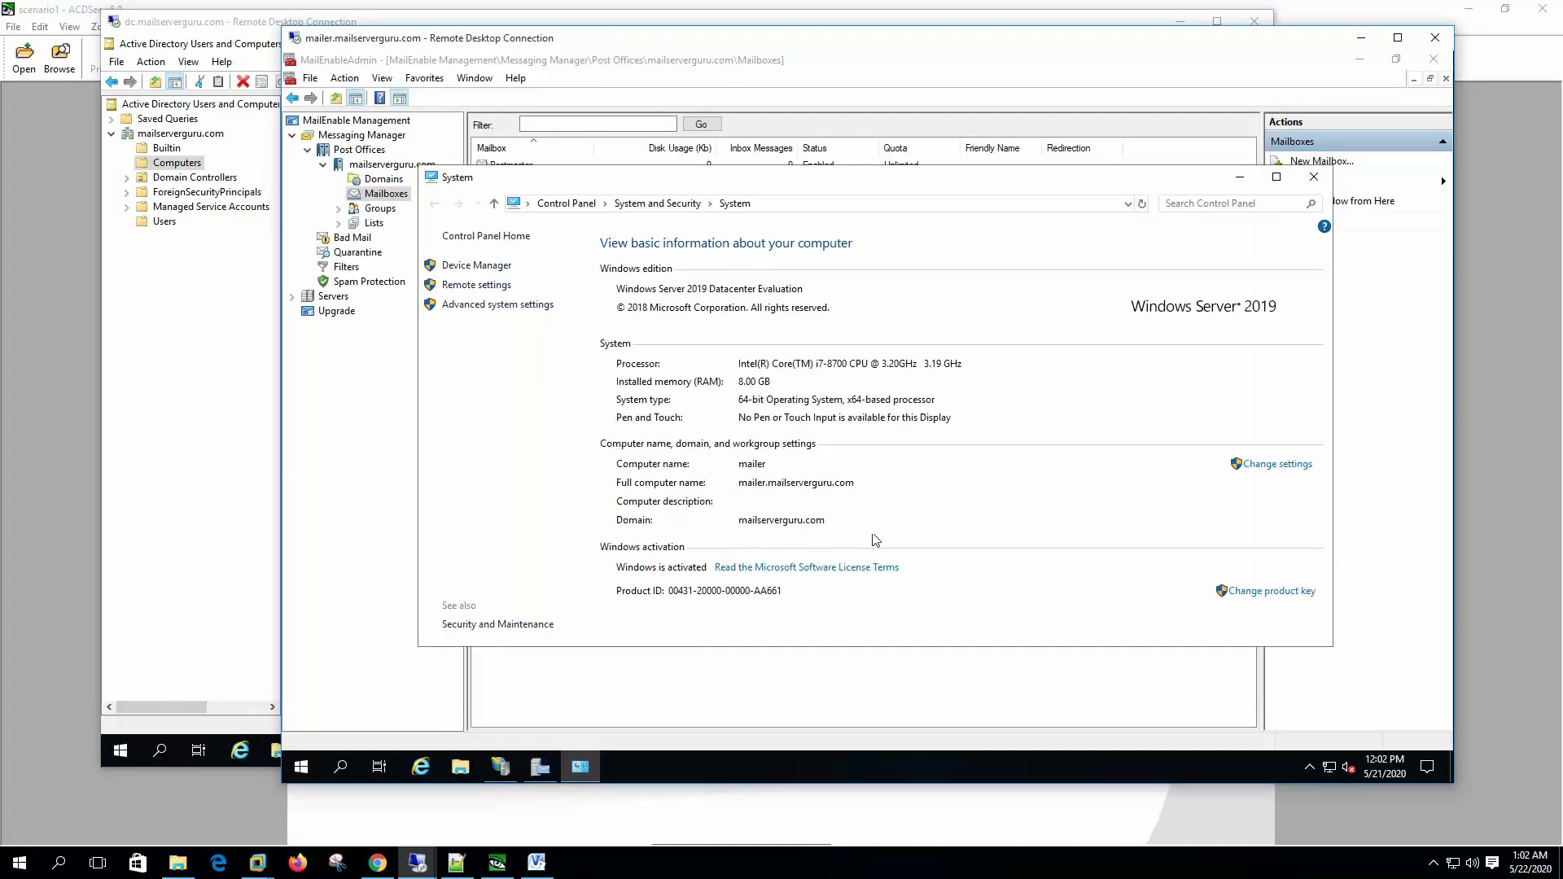
# Step: Review the Security settings in Messaging Manager Properties for integrated Windows authentication
pyautogui.click(405, 259)
pyautogui.rightClick(396, 143)
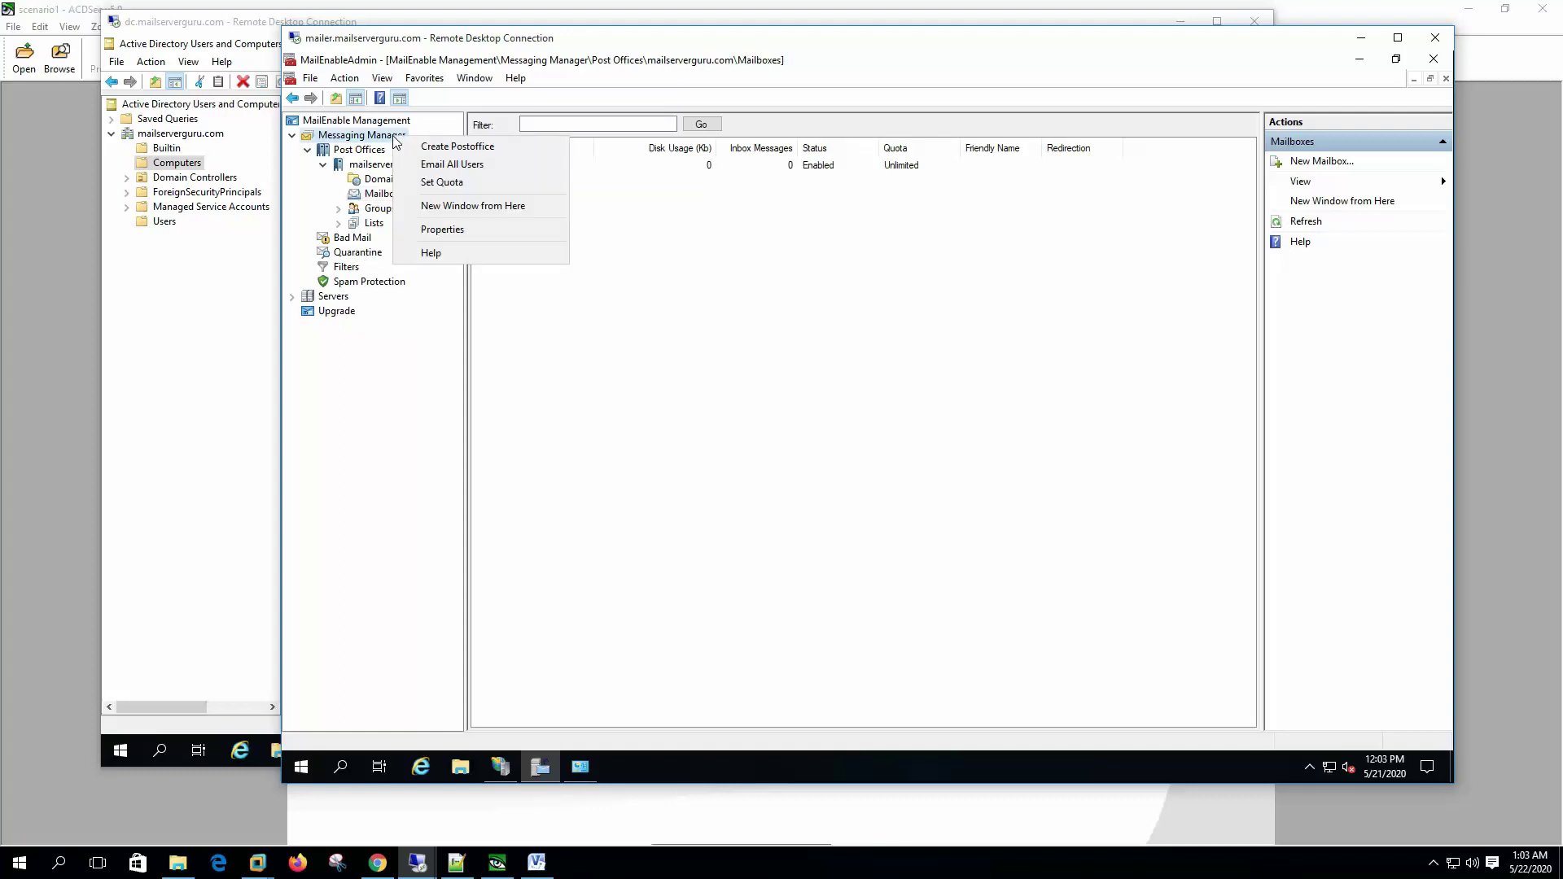
pyautogui.click(497, 229)
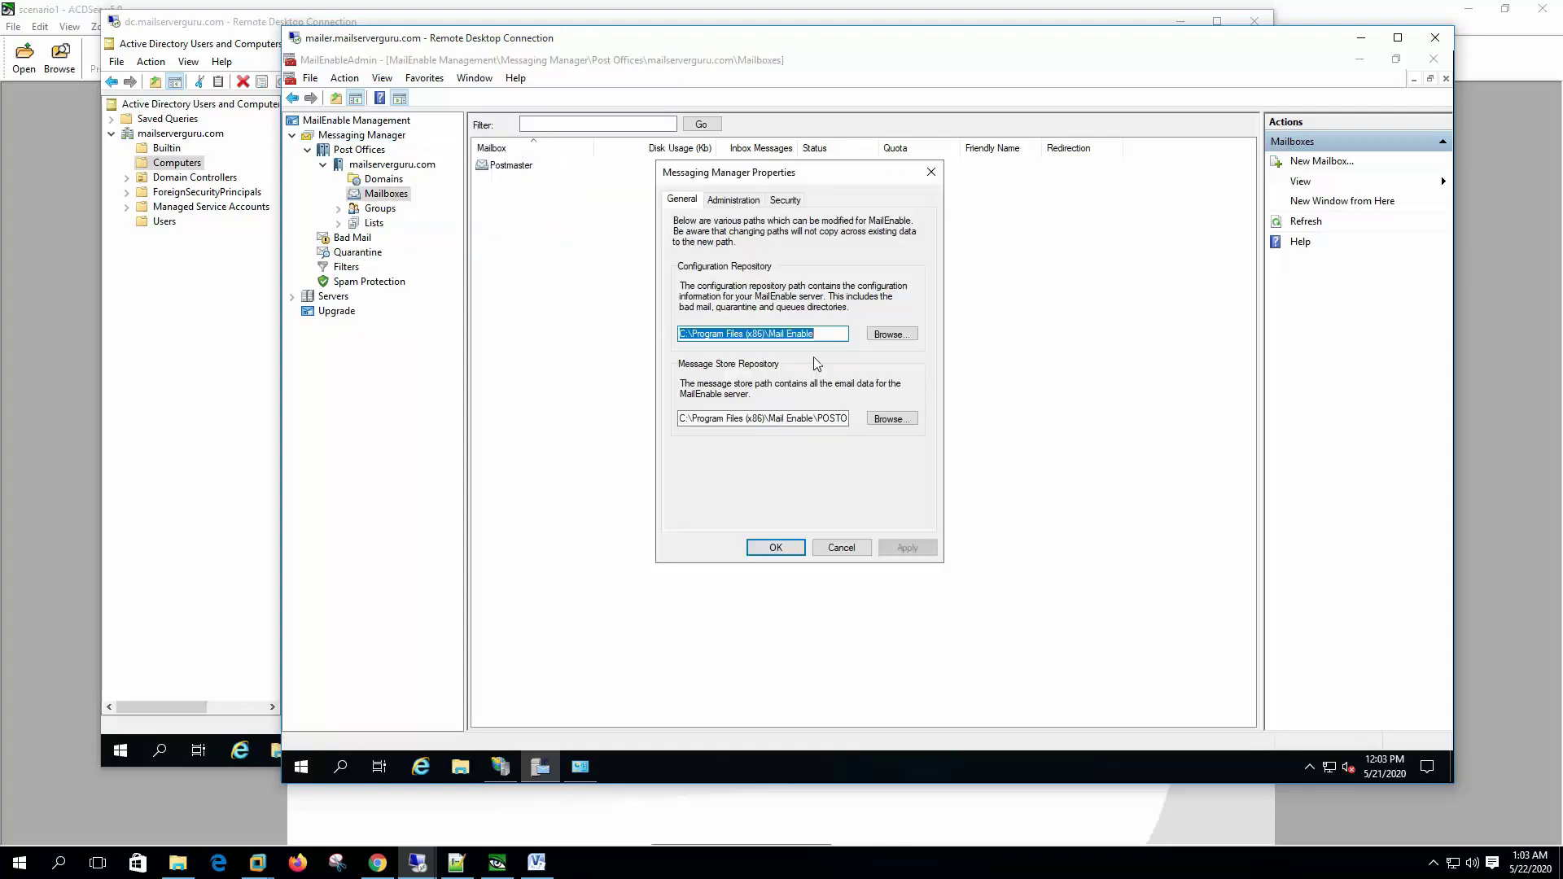
pyautogui.click(785, 200)
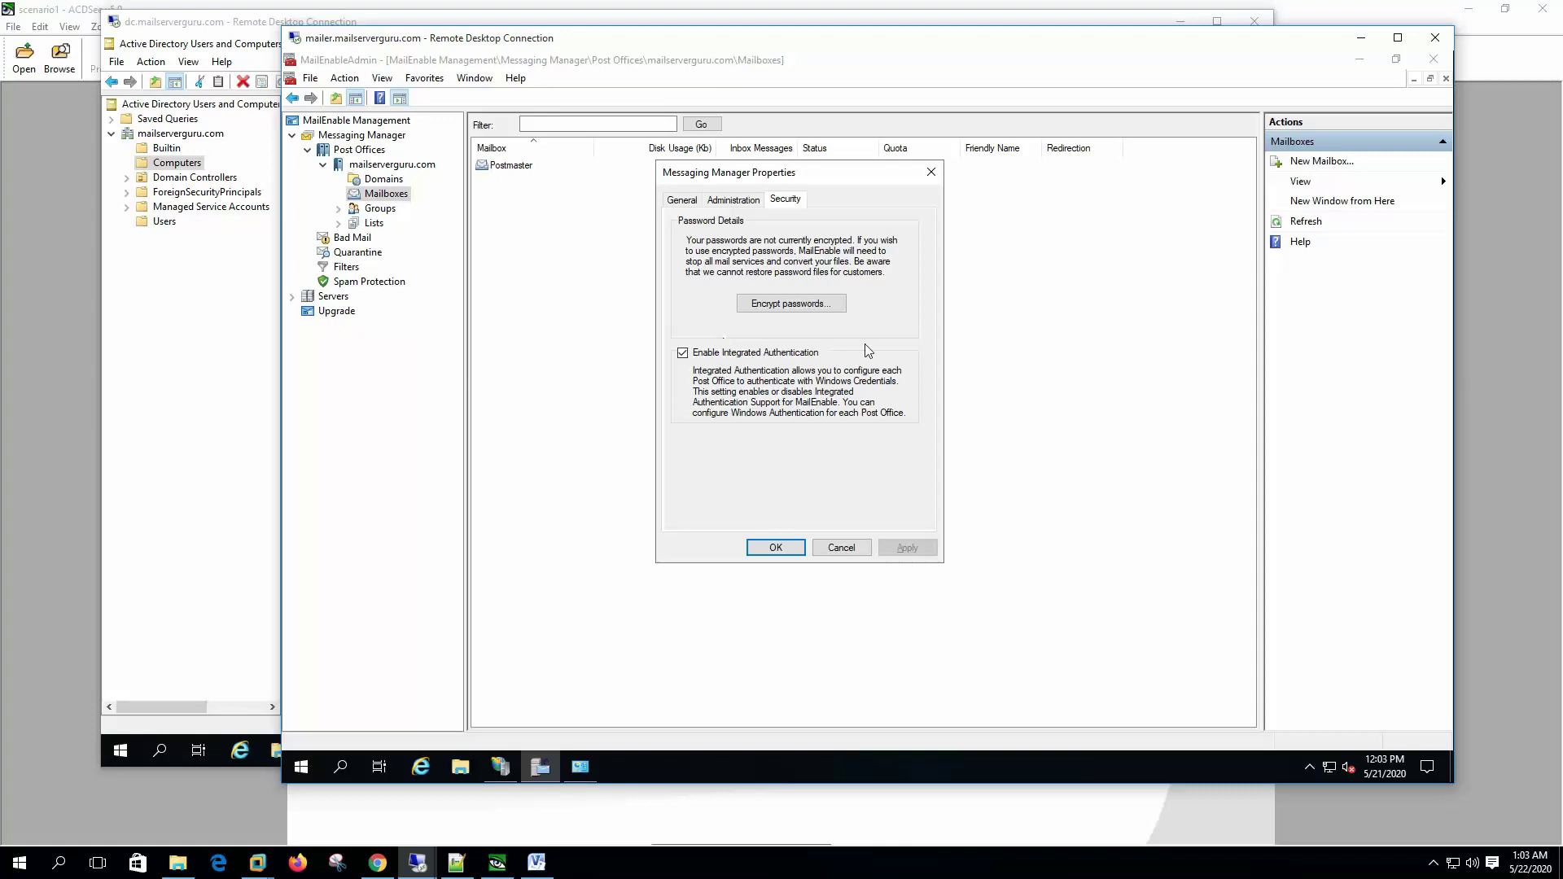
pyautogui.click(775, 548)
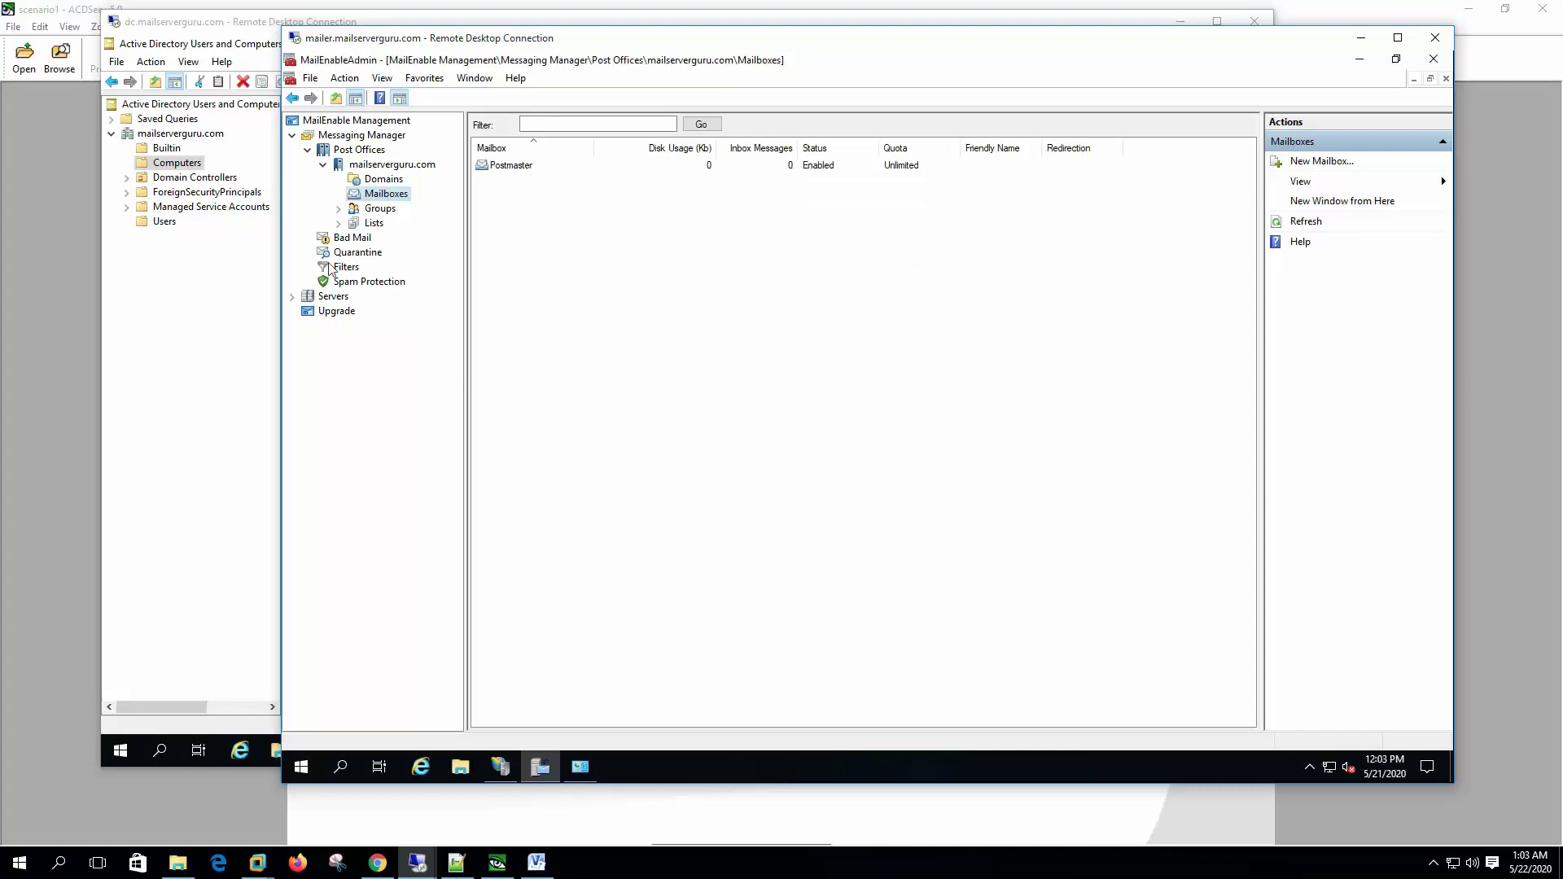
# Step: Check the mailserverguru.com postoffice properties for integrated authentication and auto-creation, and view its DNS records
pyautogui.click(404, 166)
pyautogui.rightClick(404, 166)
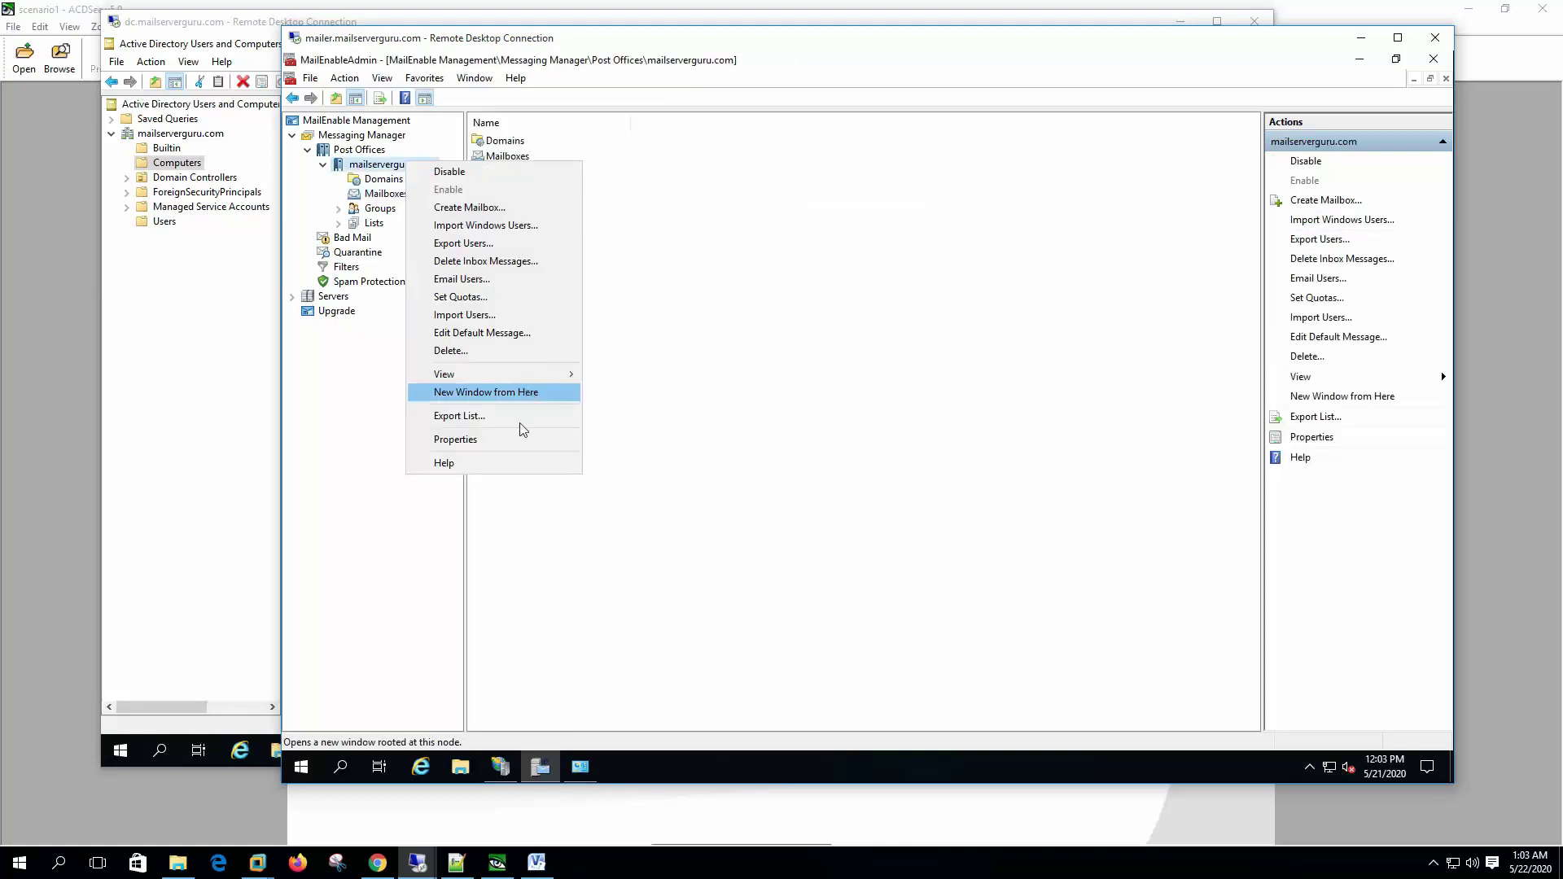
pyautogui.click(495, 438)
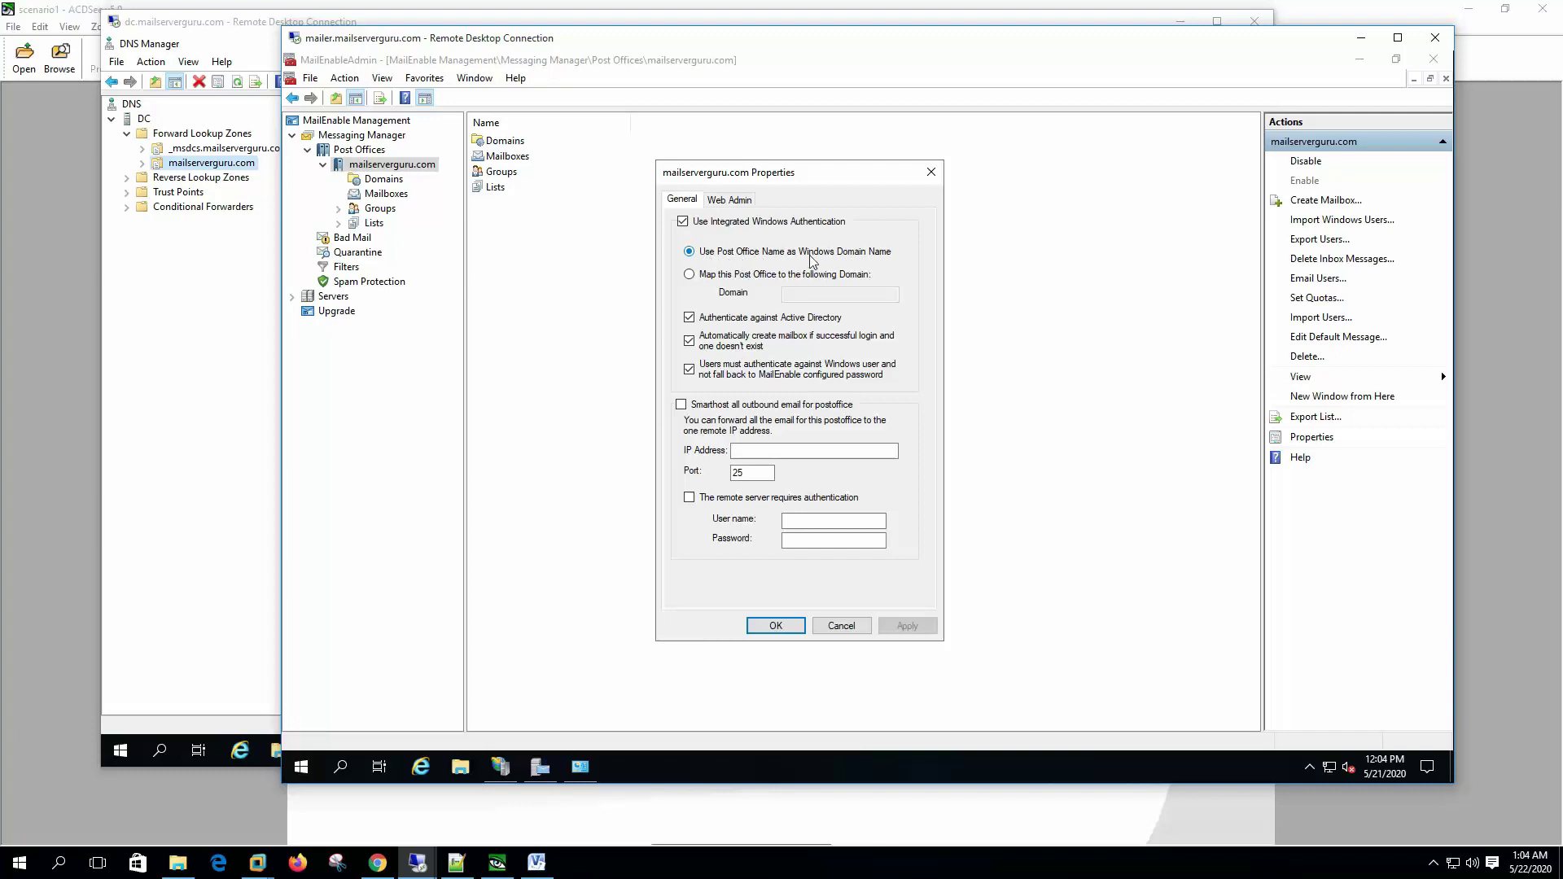
pyautogui.click(232, 231)
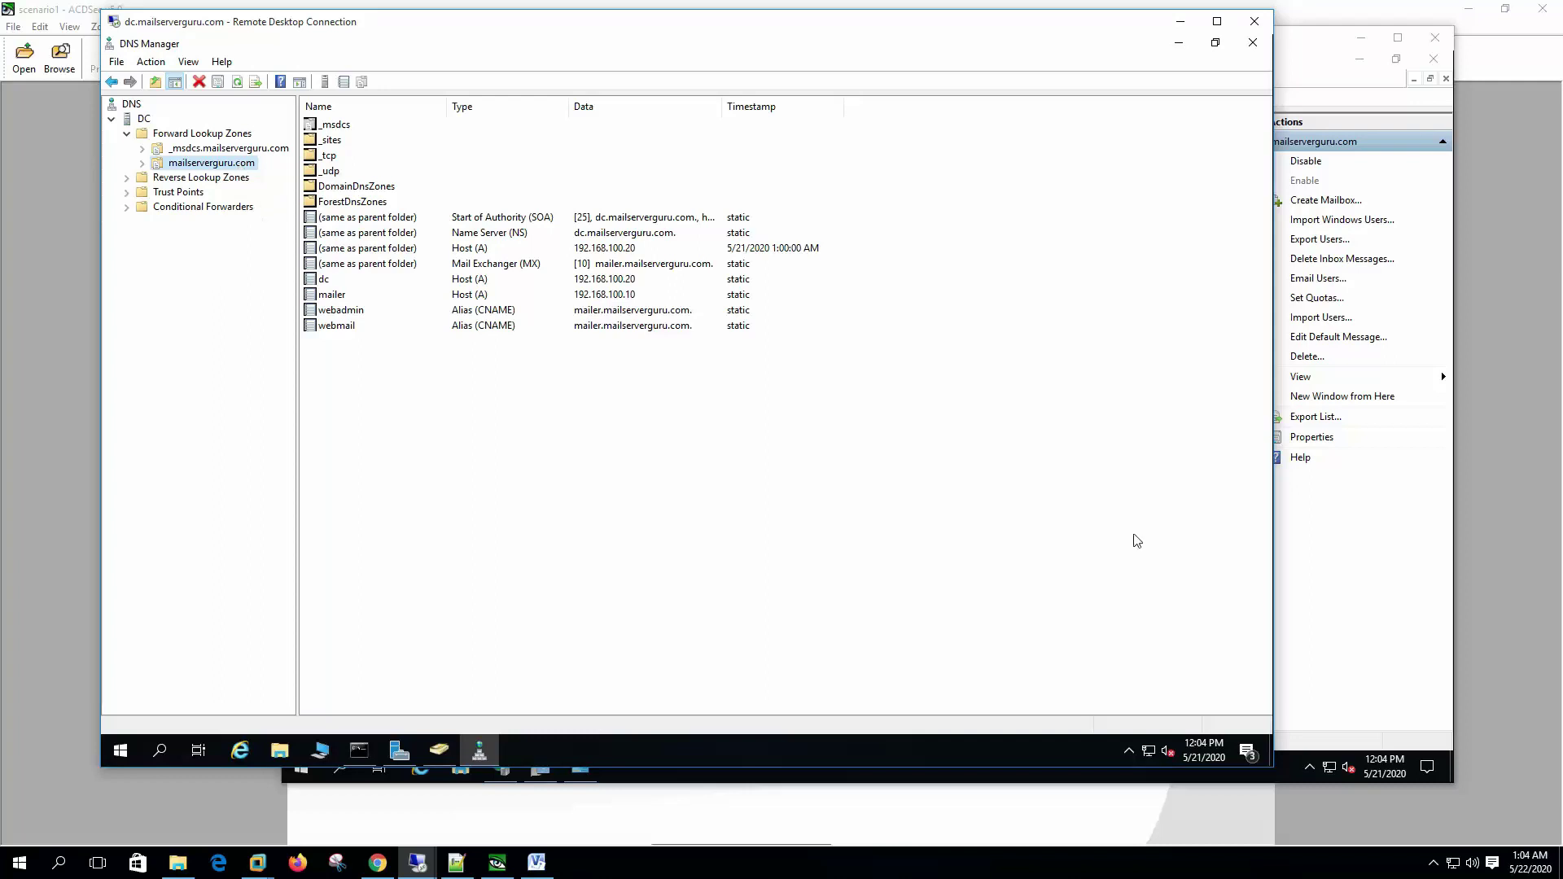
pyautogui.click(1327, 581)
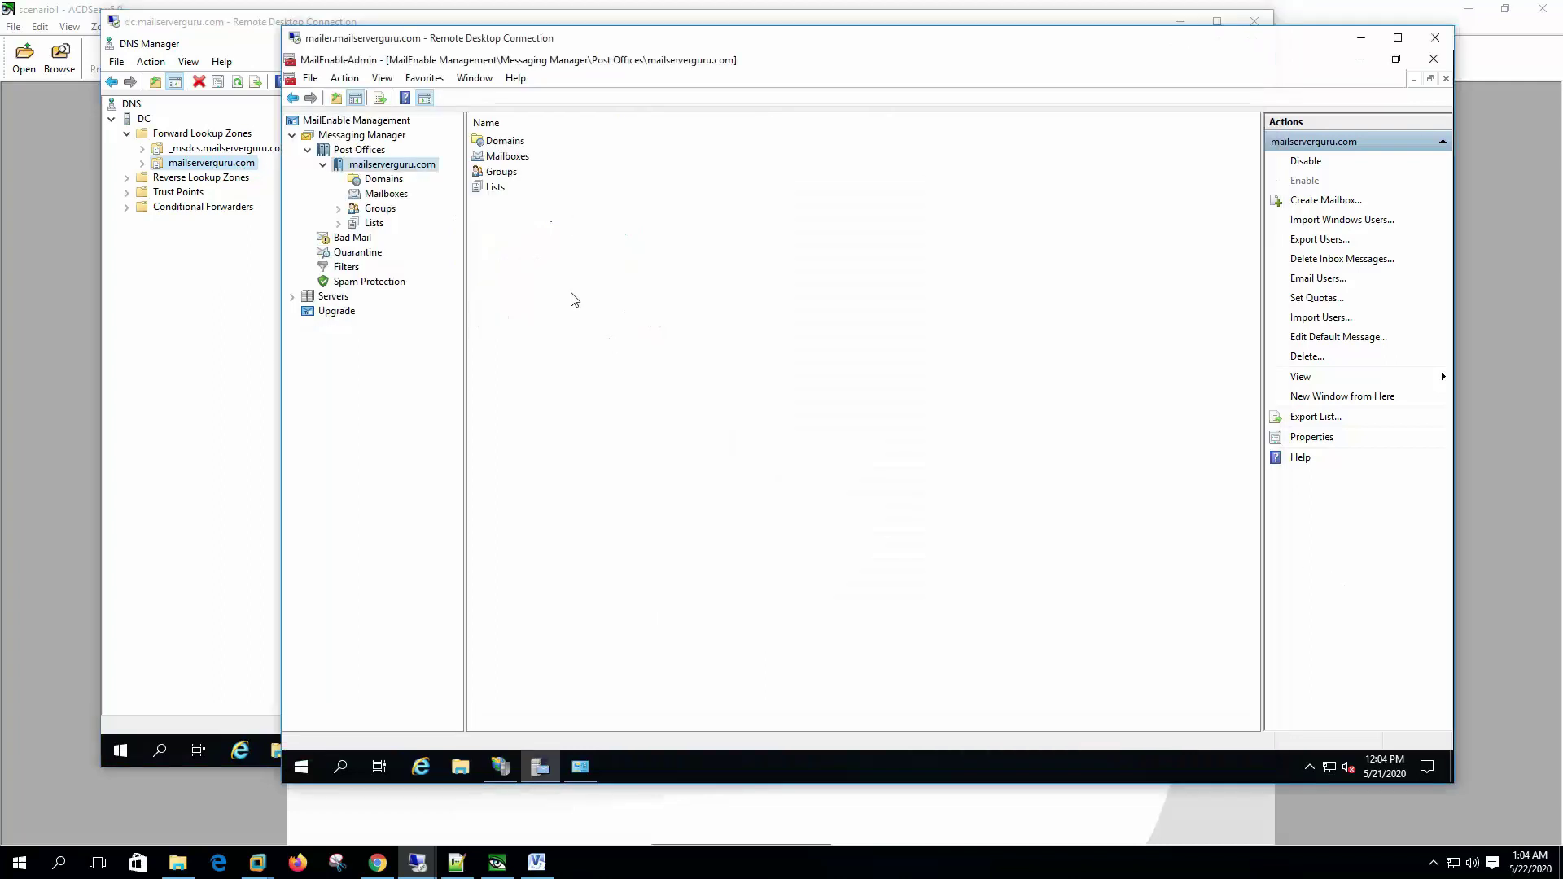
pyautogui.rightClick(408, 168)
pyautogui.click(507, 441)
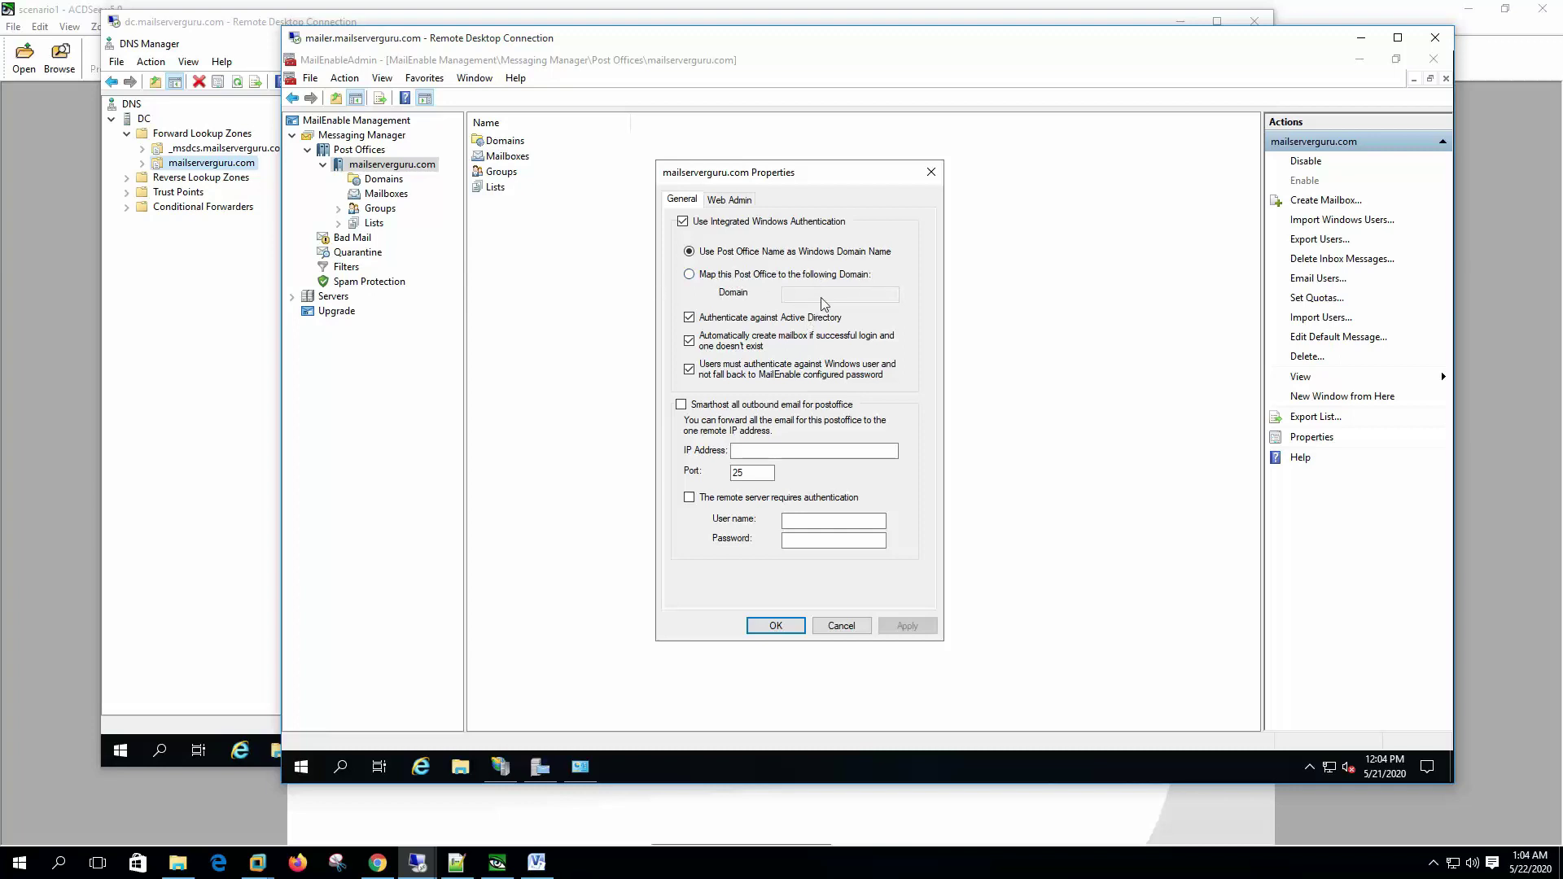
pyautogui.press('Escape')
# Step: Start a new user in the Users container with first name 'user' and logon name 'user1'
pyautogui.click(181, 488)
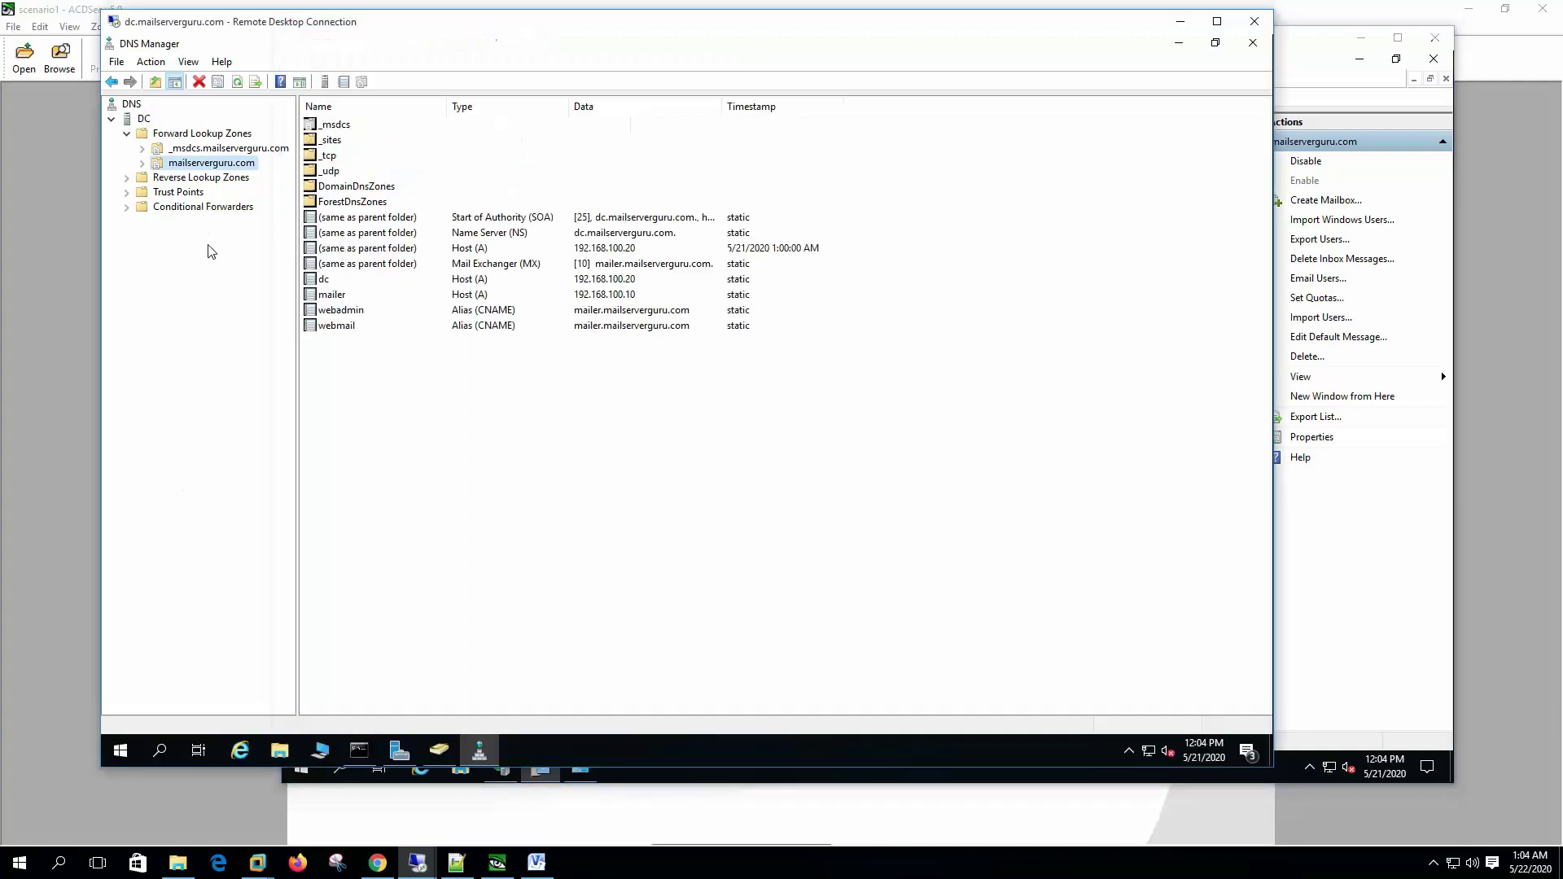
pyautogui.click(439, 750)
pyautogui.click(164, 221)
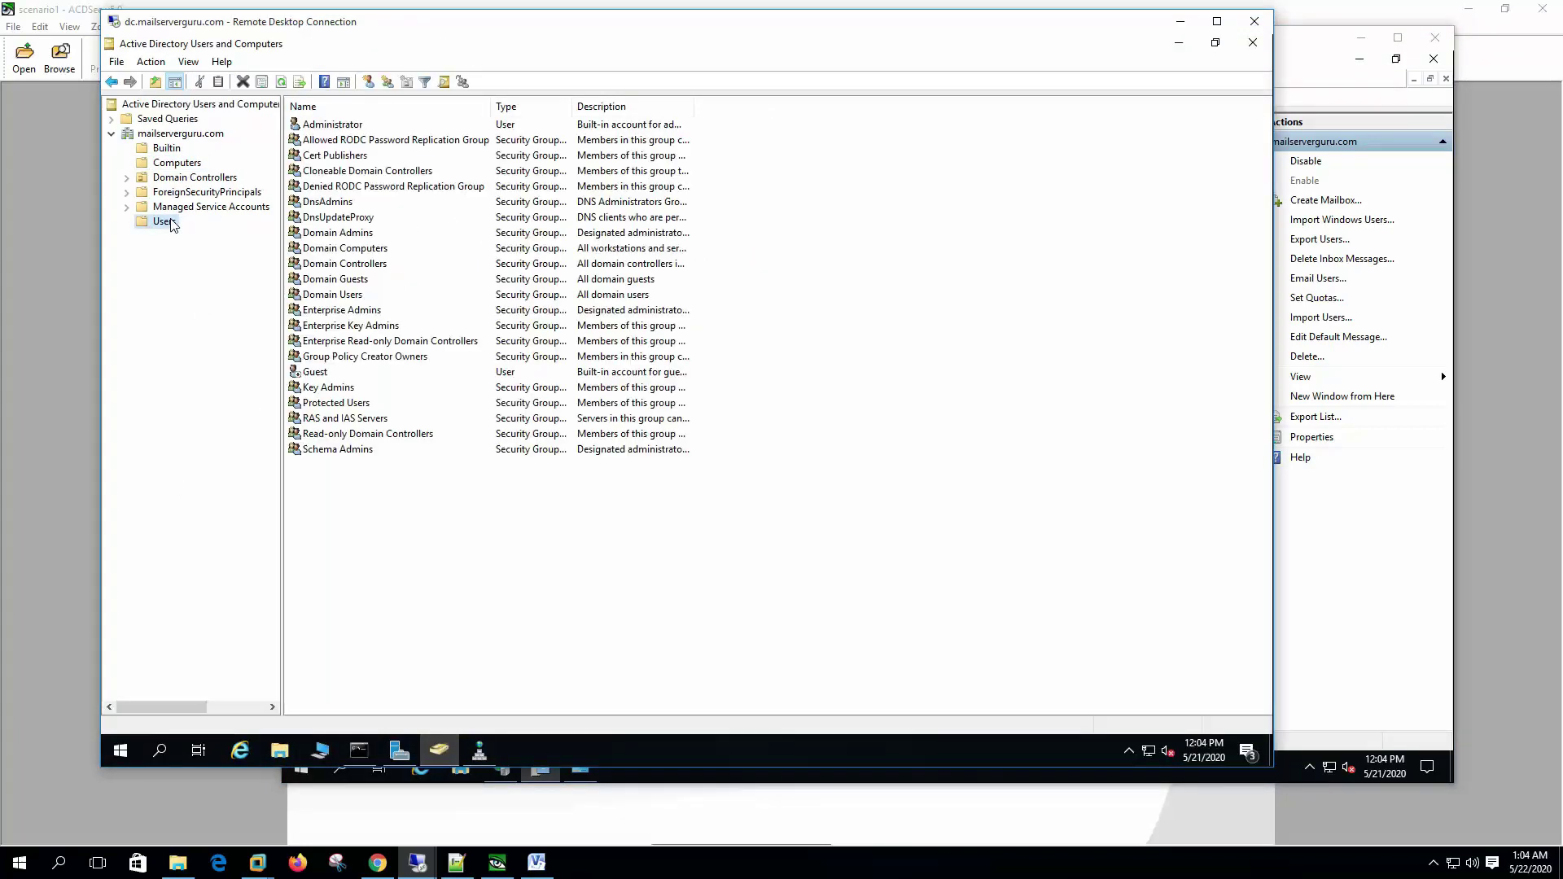
pyautogui.rightClick(172, 225)
pyautogui.moveTo(236, 271)
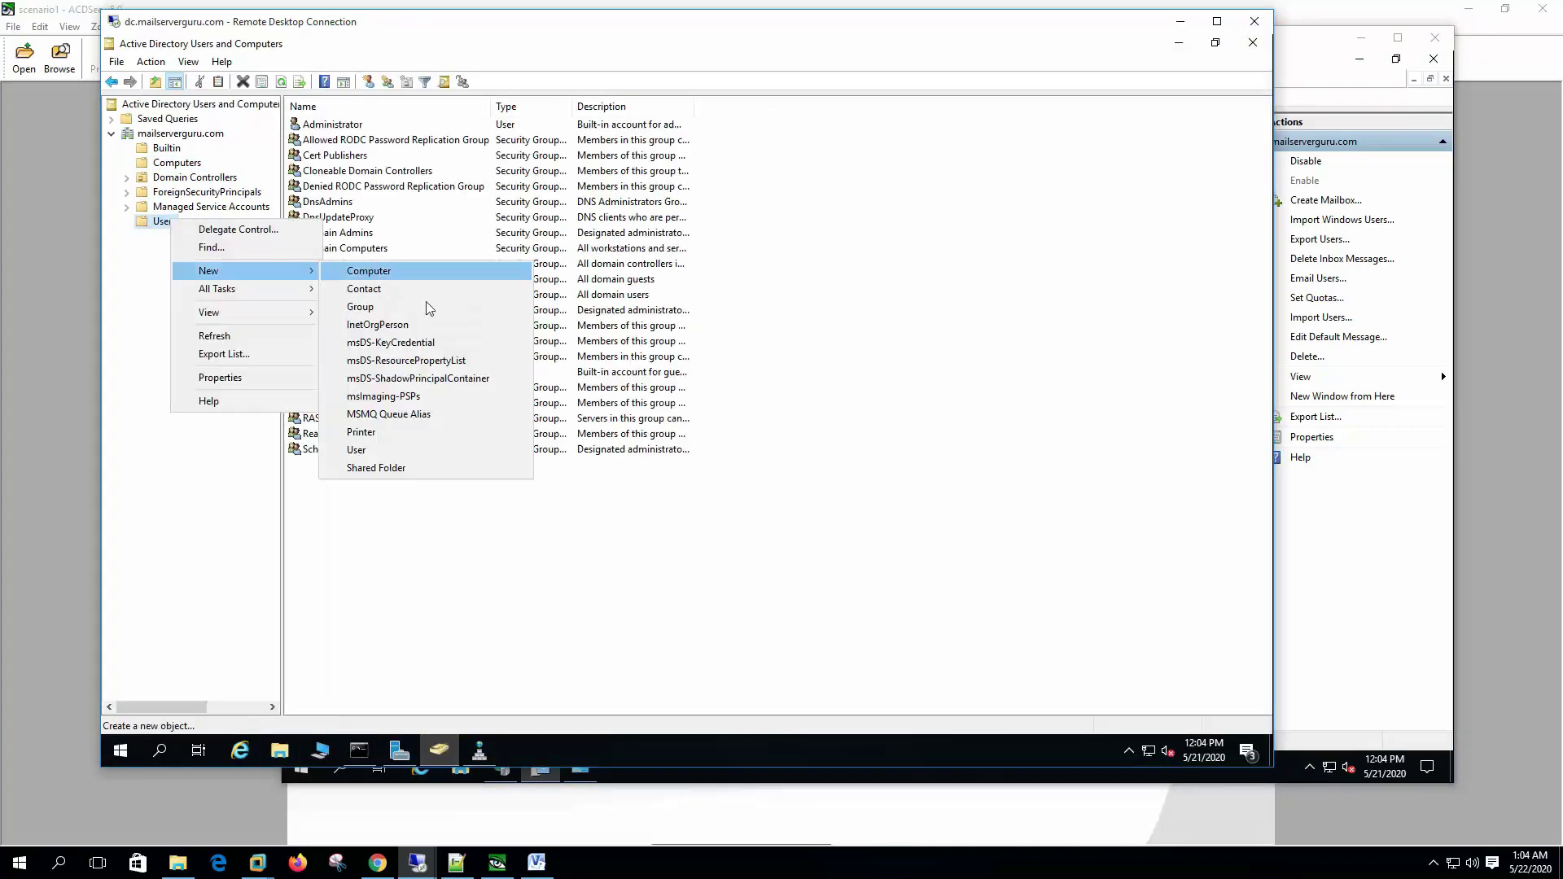
pyautogui.click(380, 451)
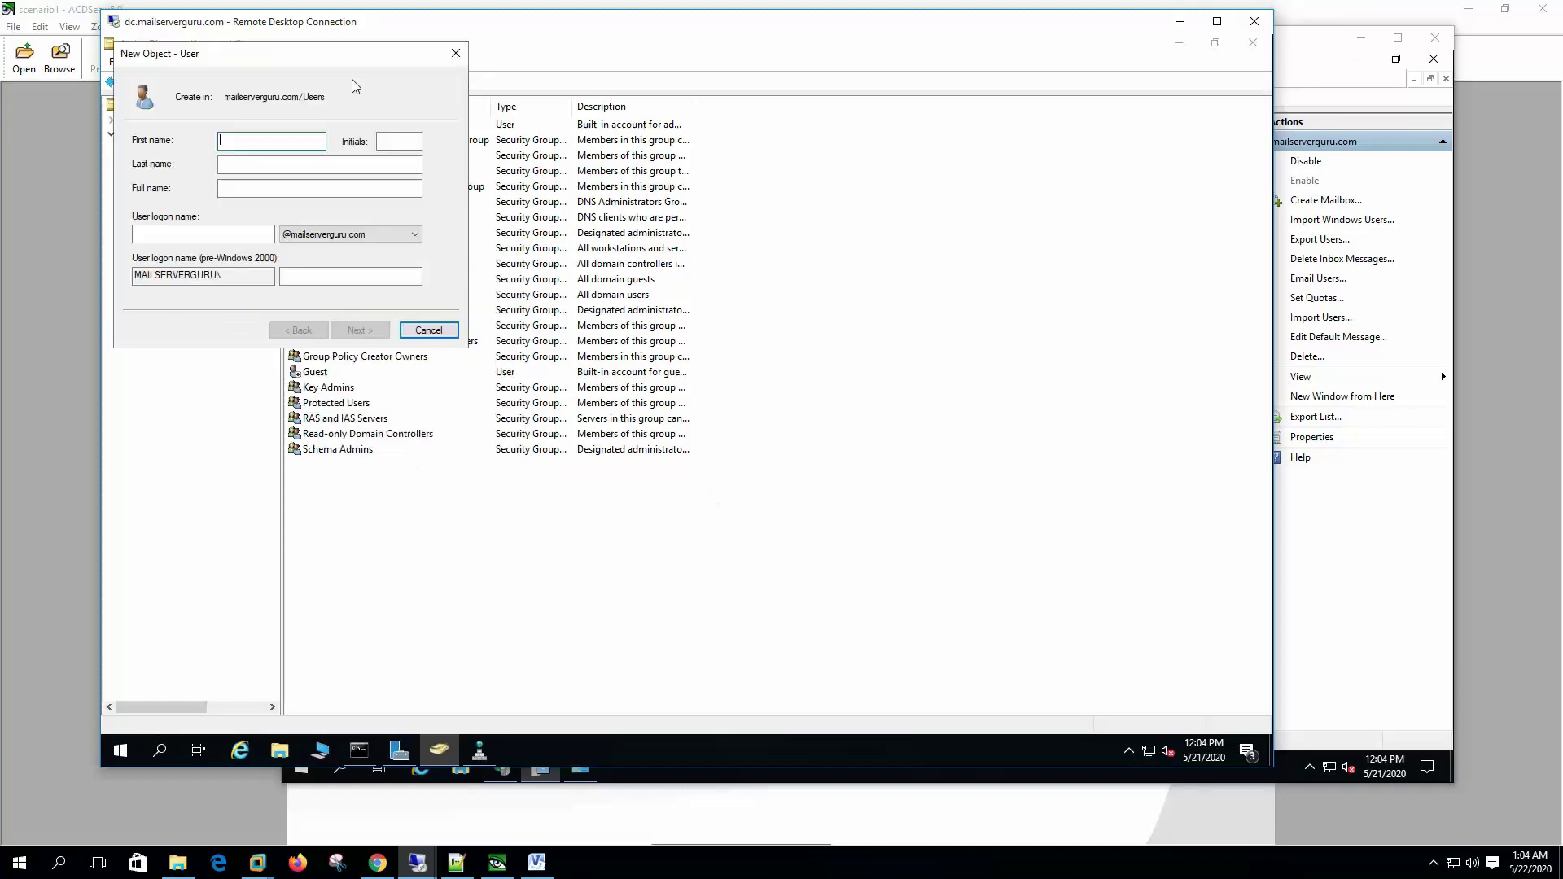
pyautogui.moveTo(352, 58); pyautogui.dragTo(825, 264)
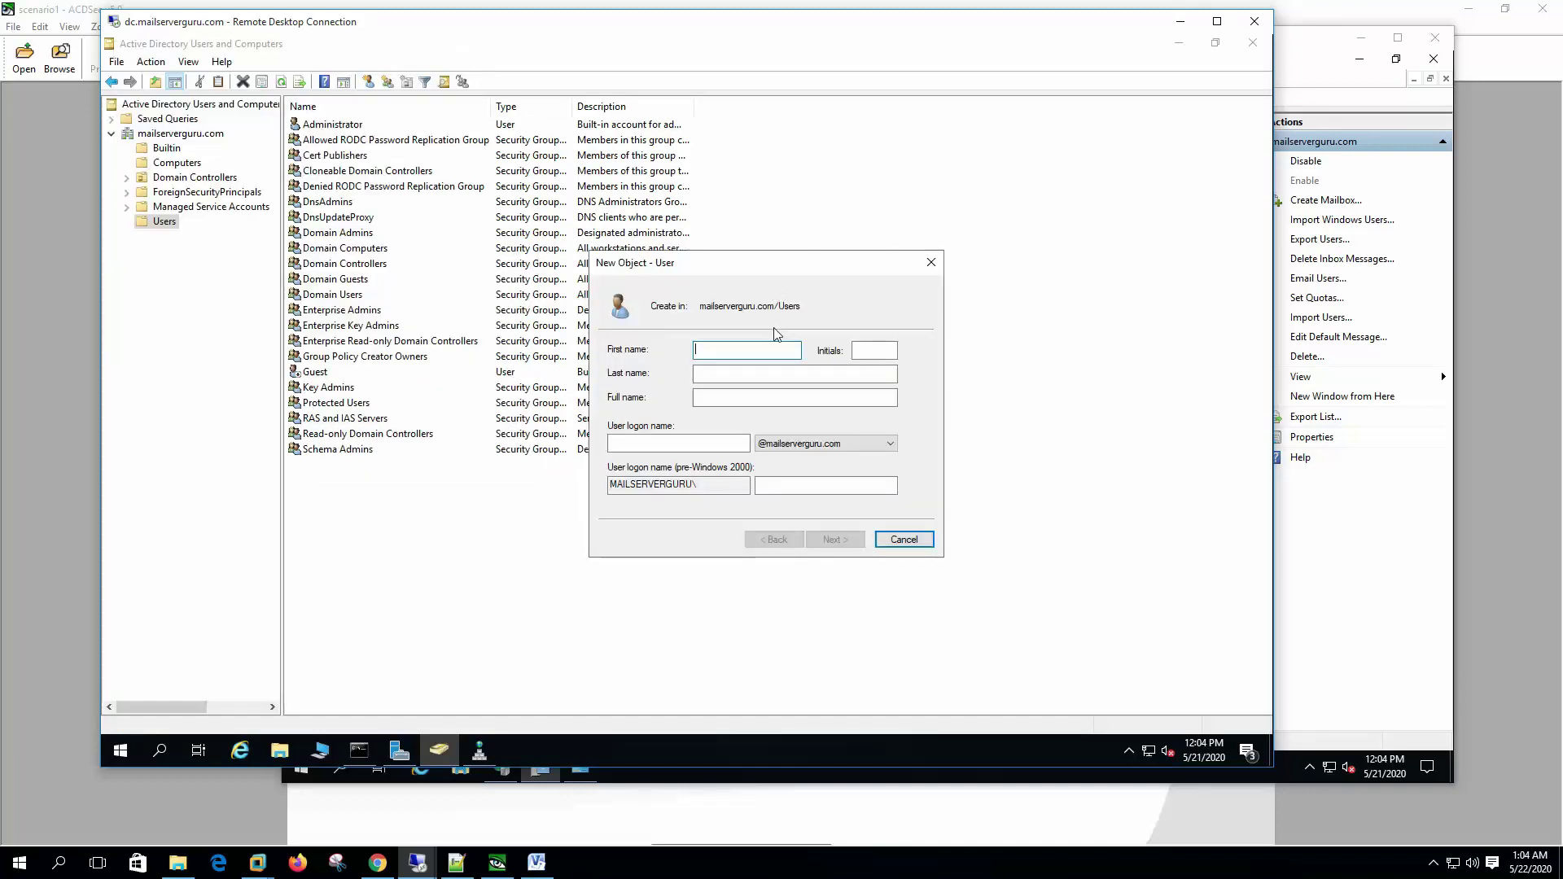
pyautogui.write('user')
pyautogui.press('Tab')
pyautogui.press('Tab')
pyautogui.press('Tab')
pyautogui.press('Tab')
pyautogui.write('user1')
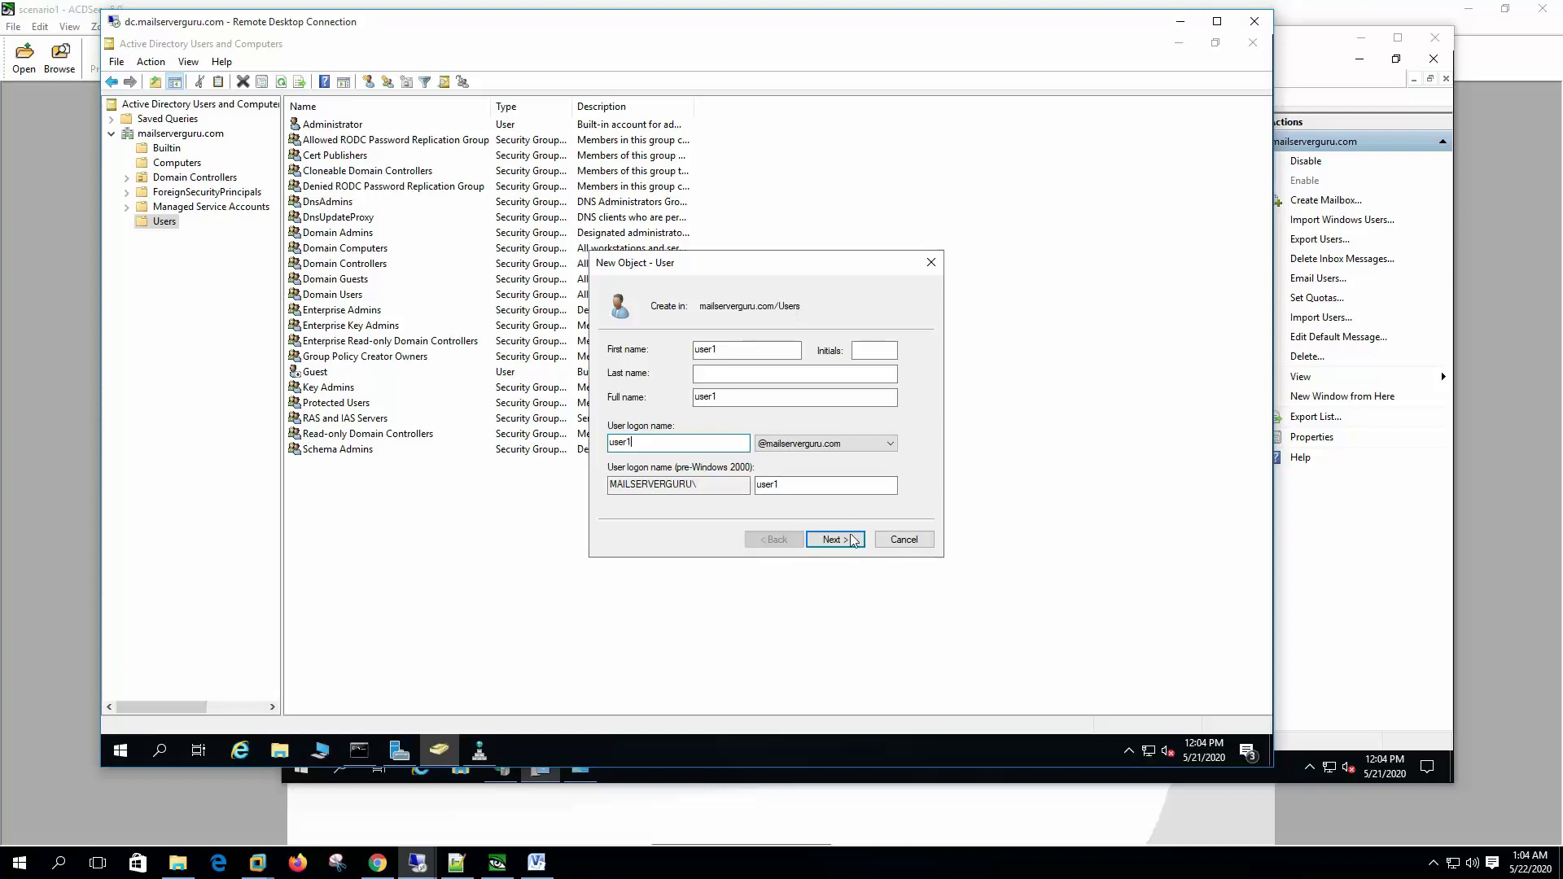
# Step: Give user1 a password that cannot be changed by the user and never expires, and create it
pyautogui.click(835, 539)
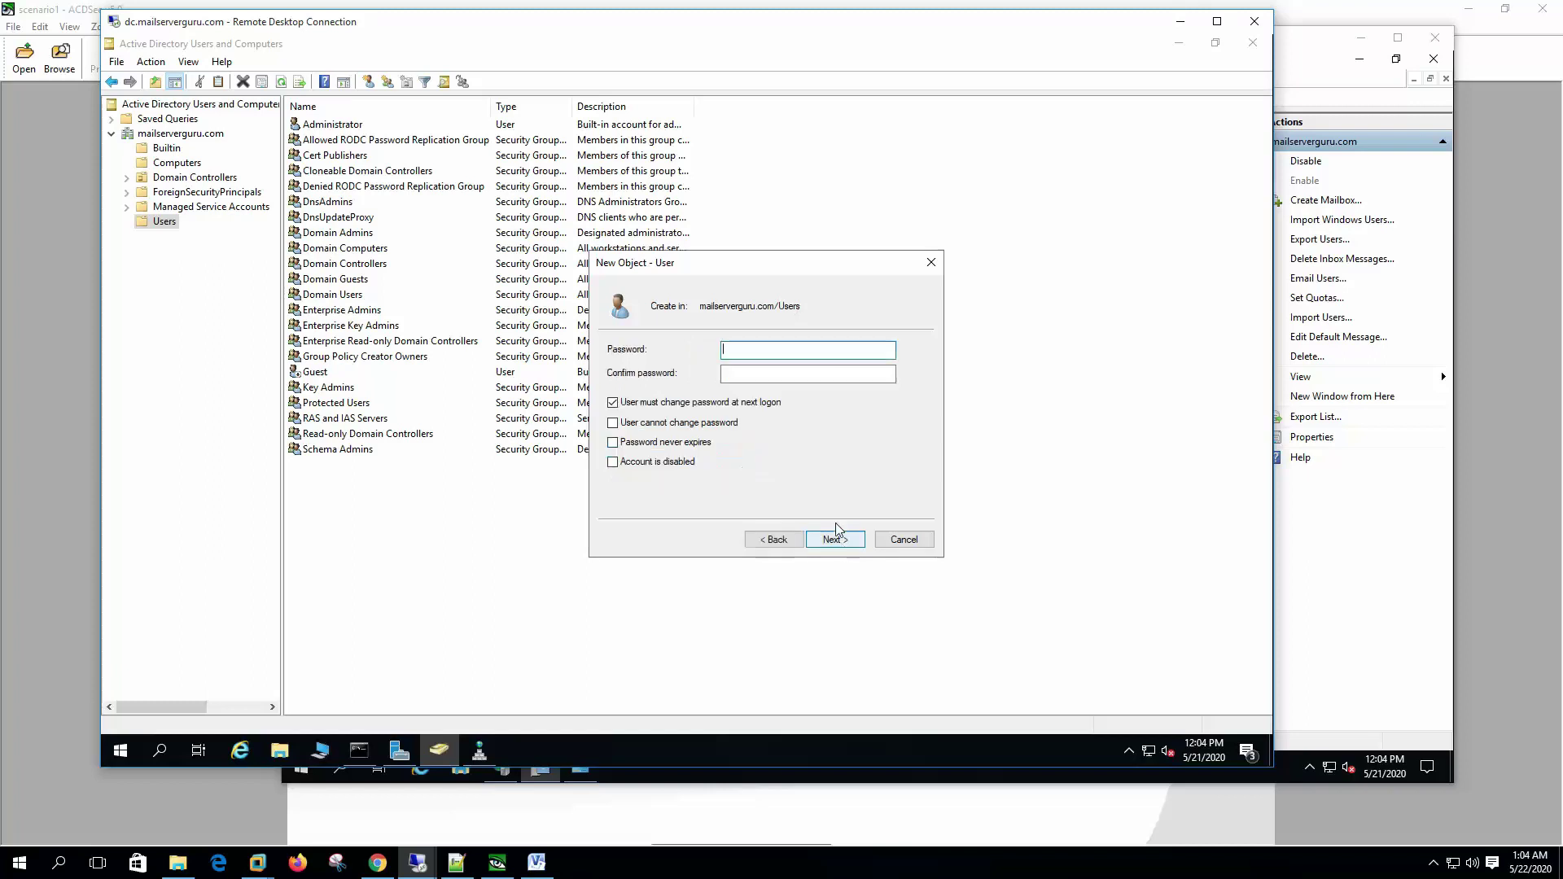
pyautogui.write('P@ss')
pyautogui.click(806, 374)
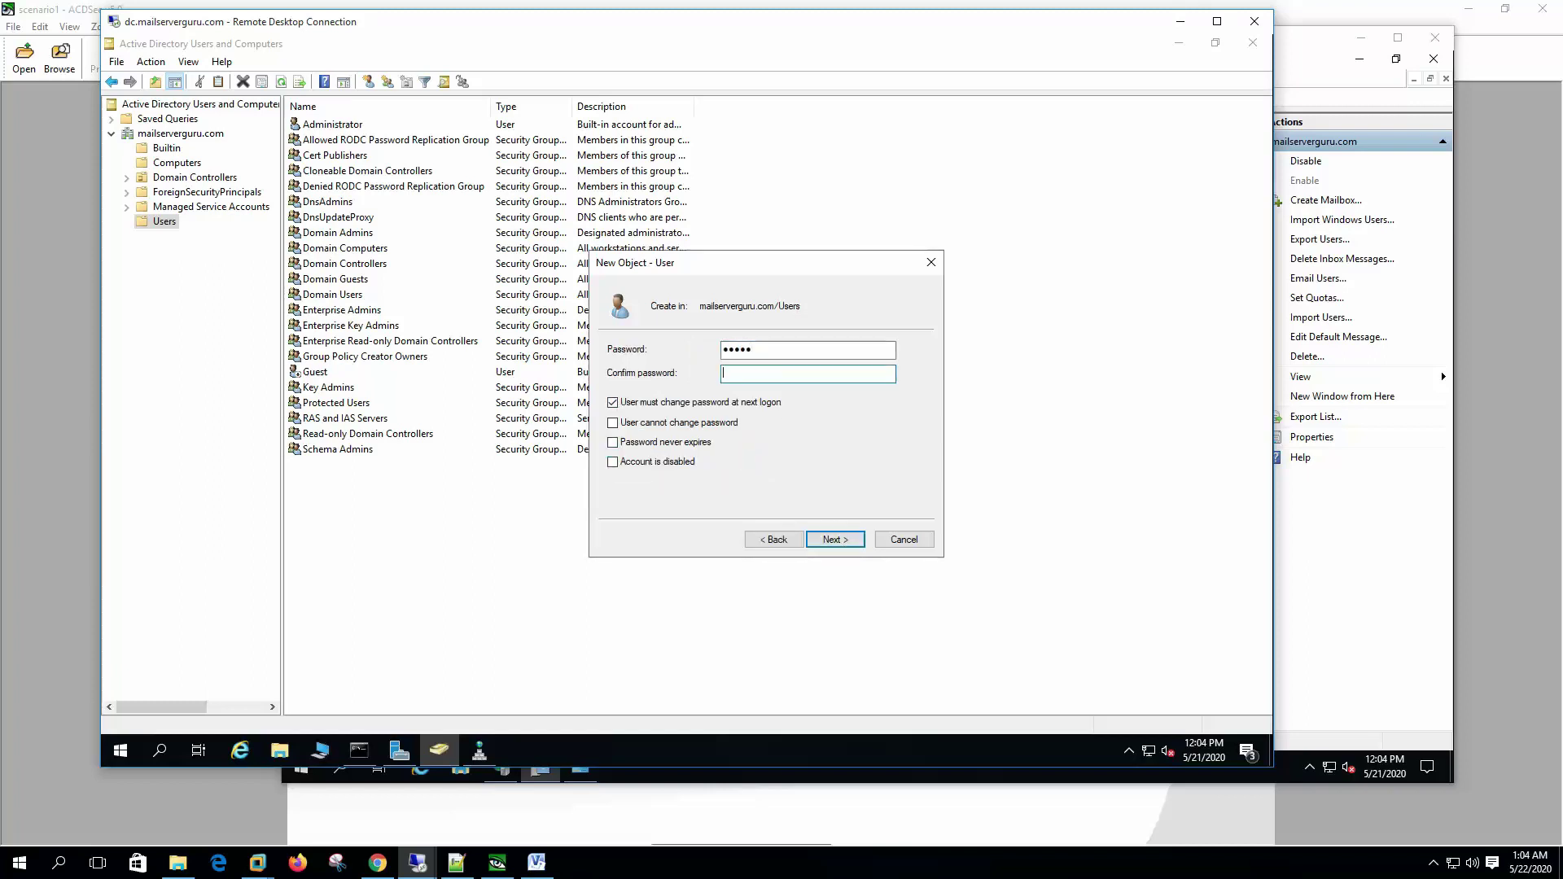
pyautogui.write('P@ss')
pyautogui.click(652, 402)
pyautogui.click(651, 423)
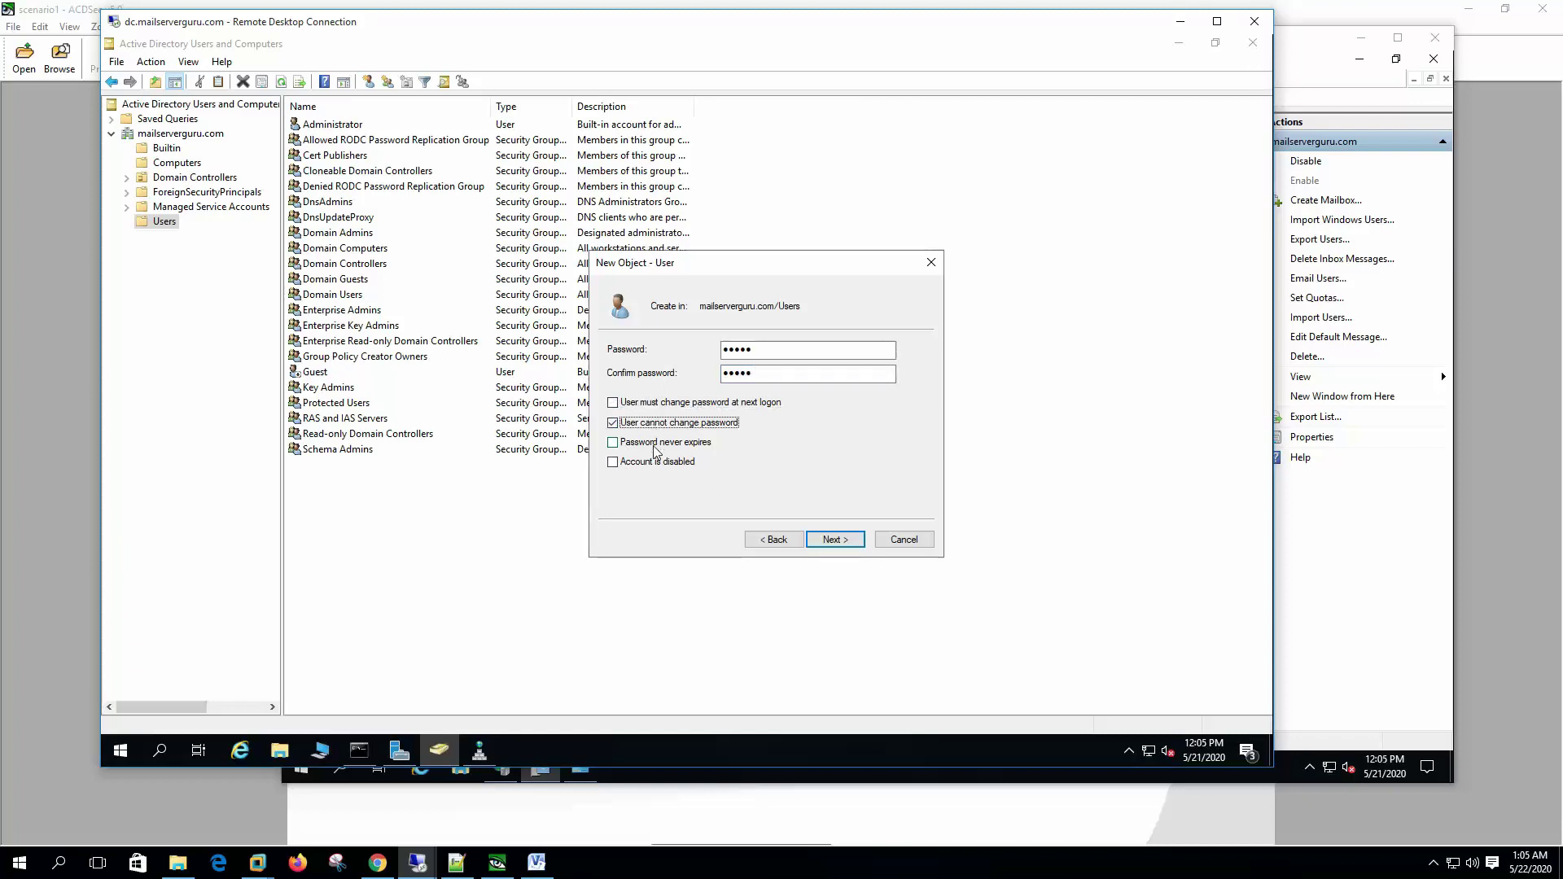
pyautogui.click(656, 444)
pyautogui.click(847, 540)
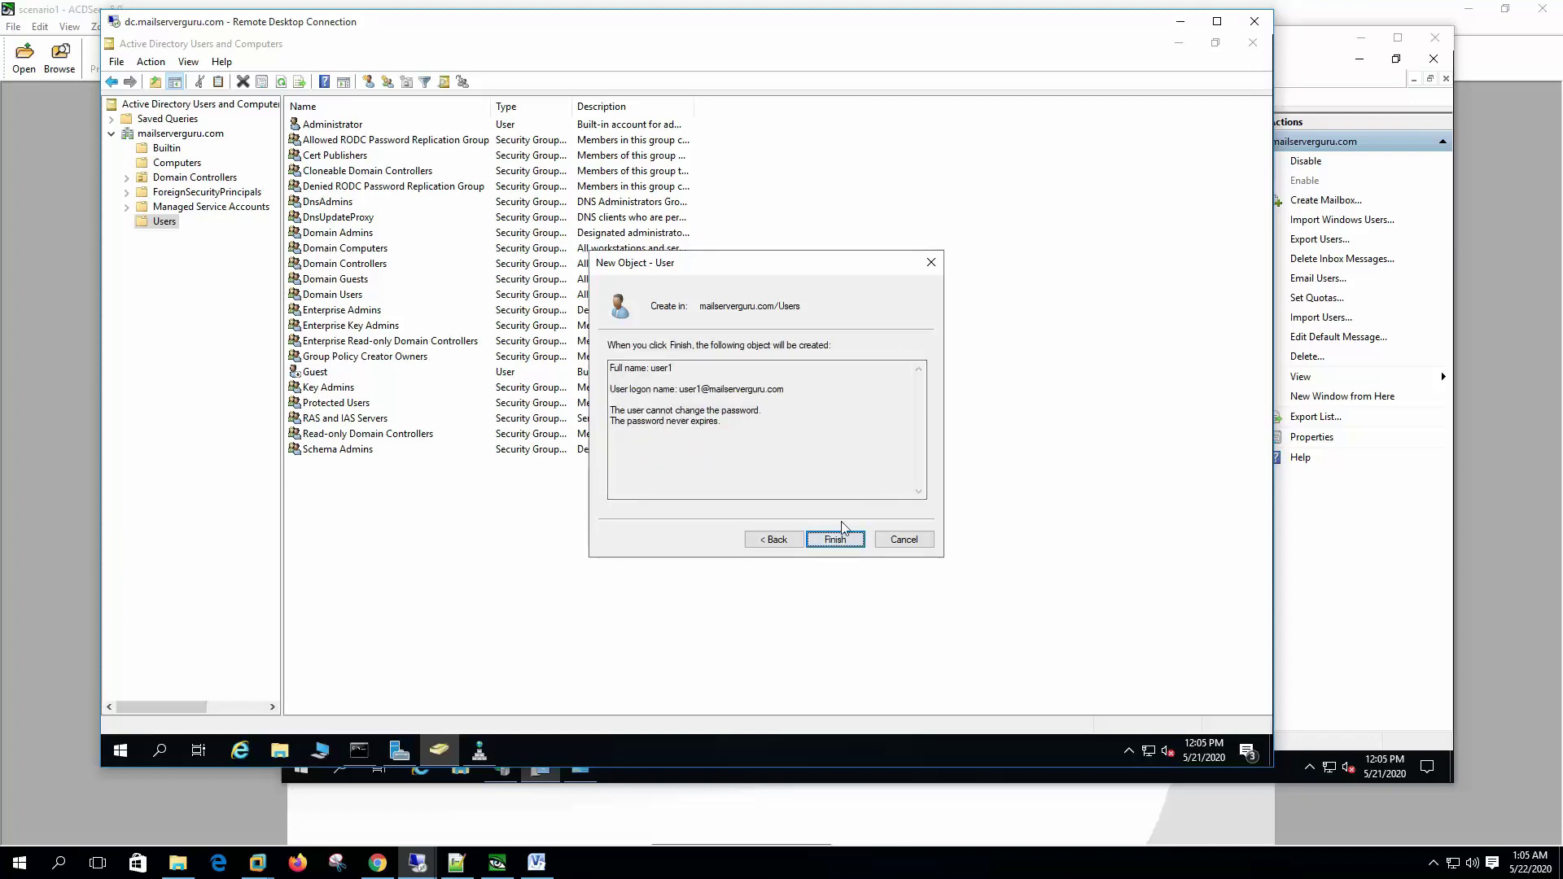
pyautogui.click(836, 540)
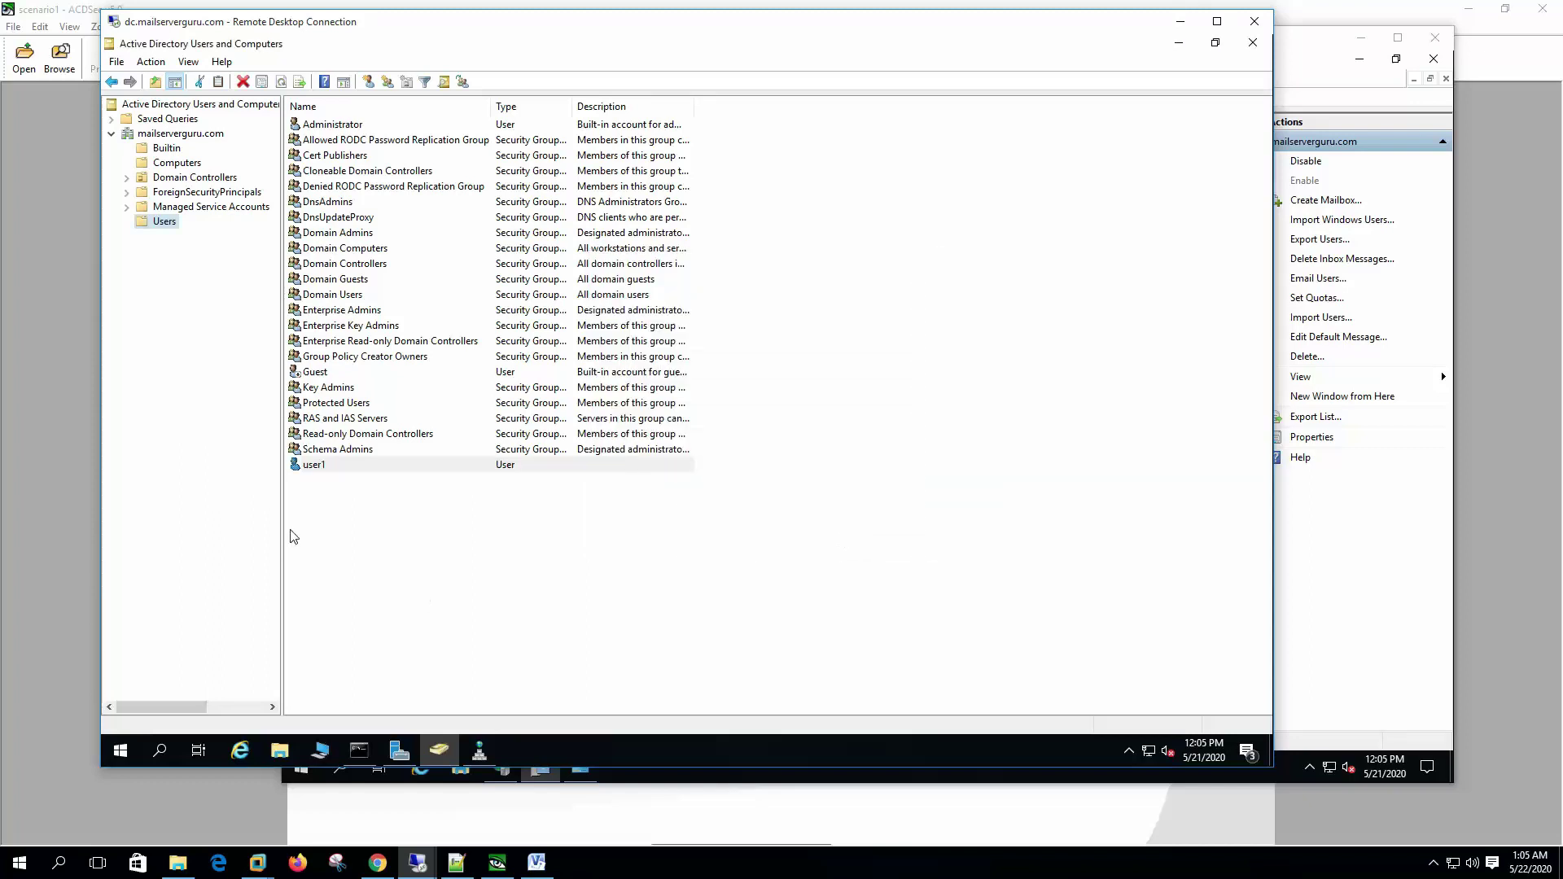
# Step: Start another new domain user with 'user2' as both first name and logon name
pyautogui.rightClick(167, 220)
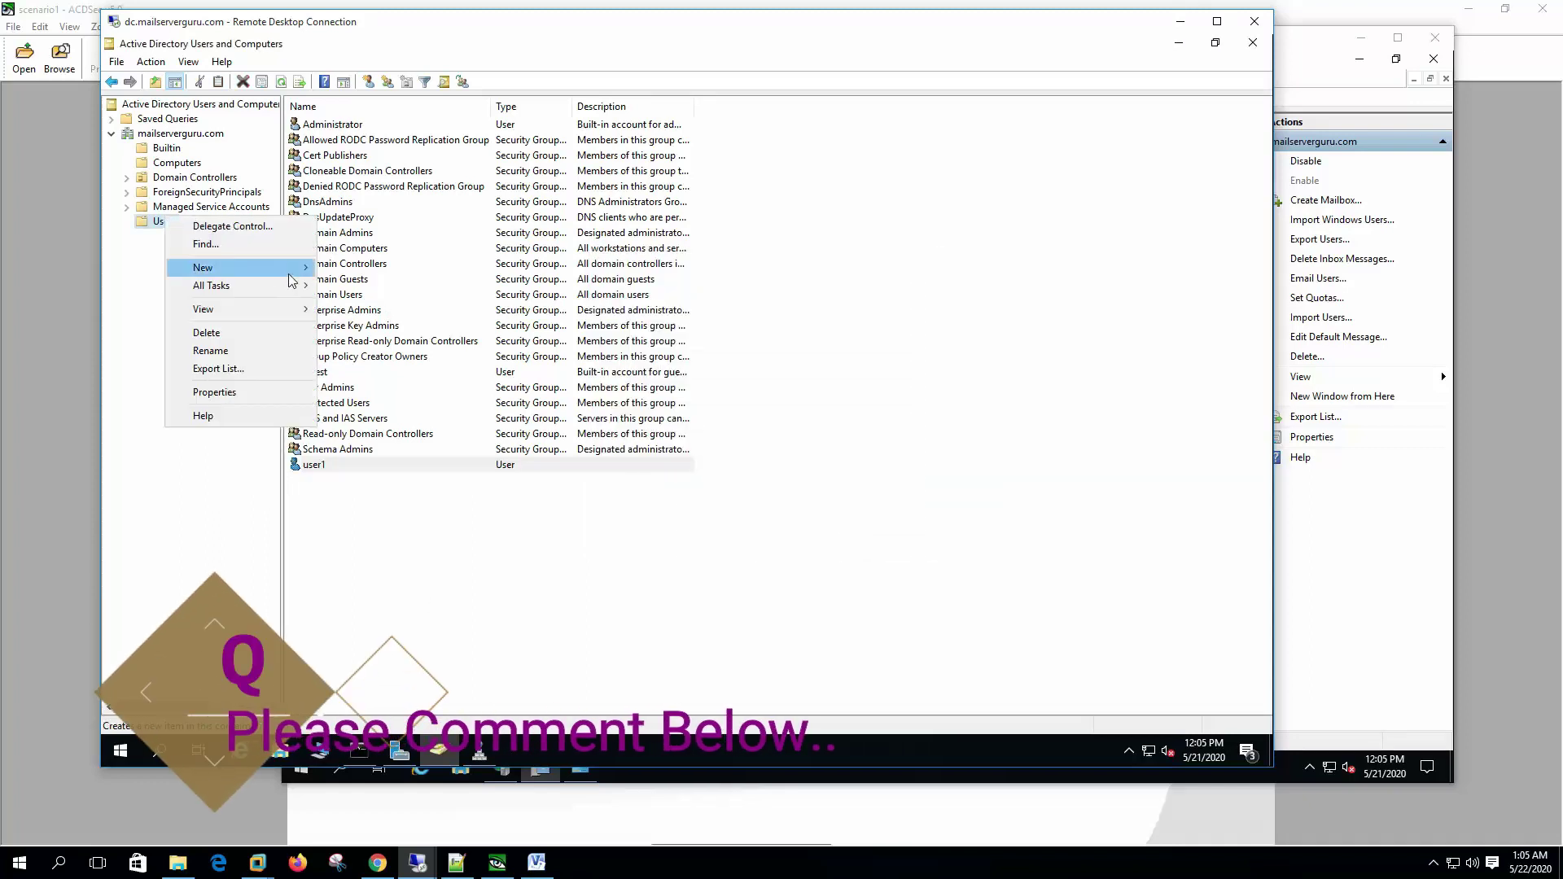
pyautogui.moveTo(294, 272)
pyautogui.click(399, 445)
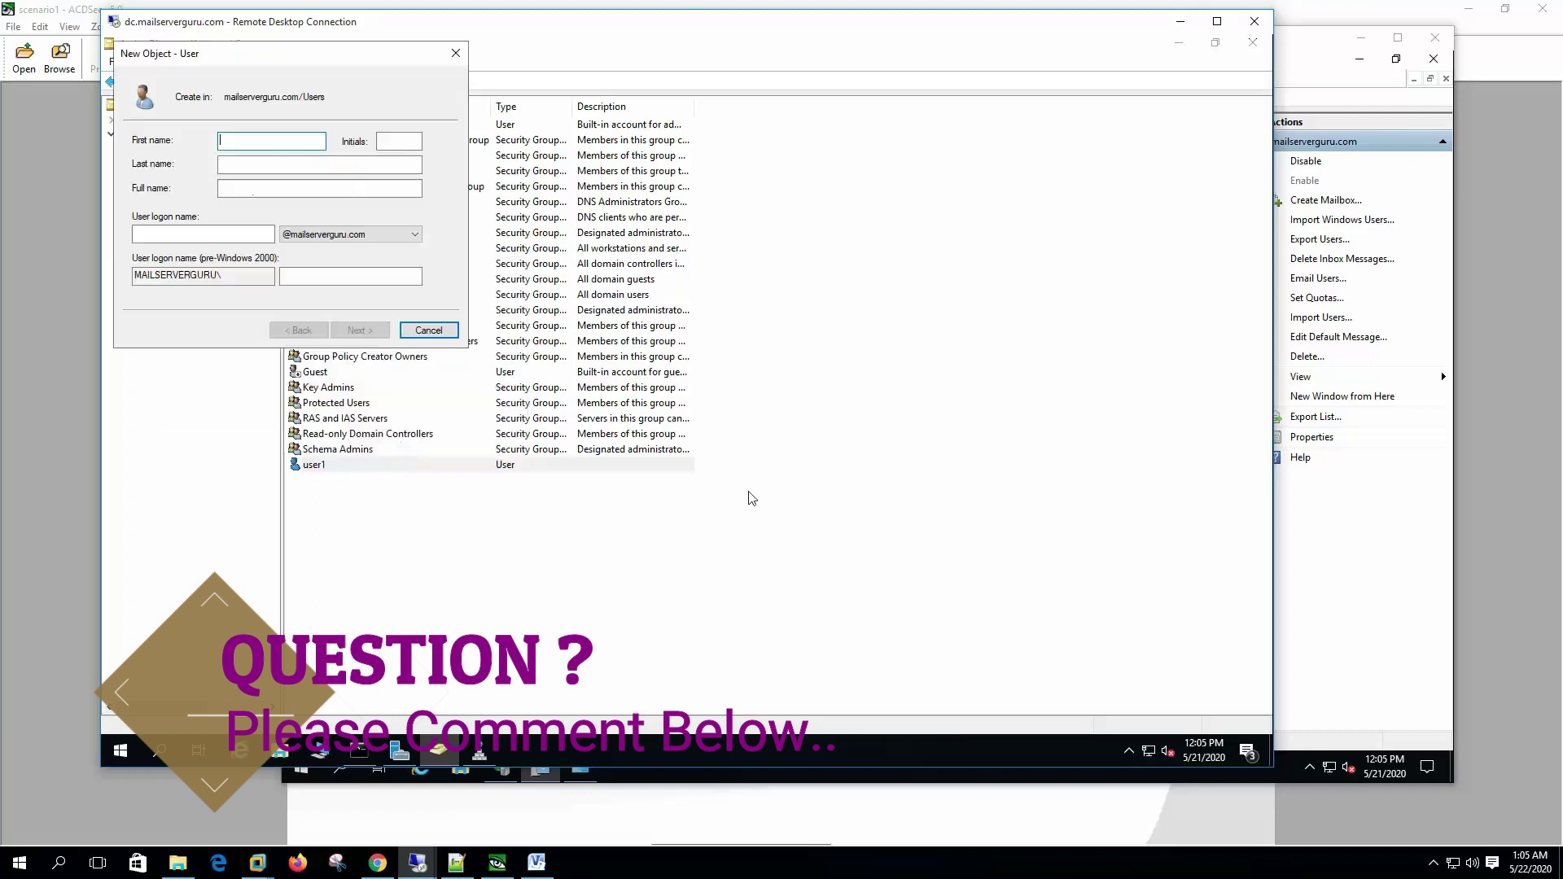
pyautogui.moveTo(336, 66); pyautogui.dragTo(749, 212)
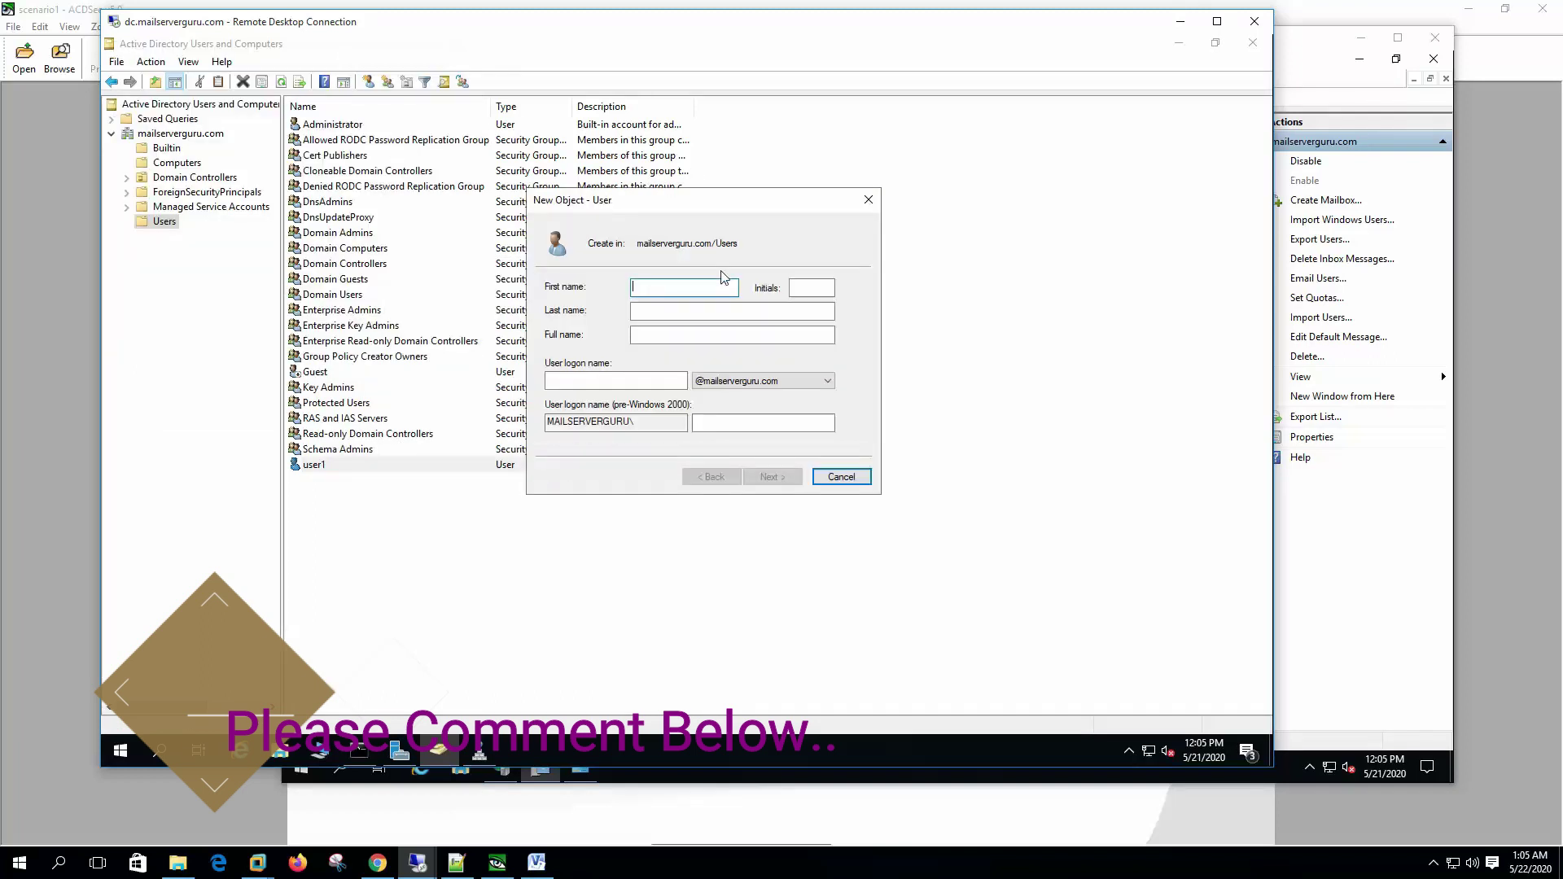
pyautogui.write('user2')
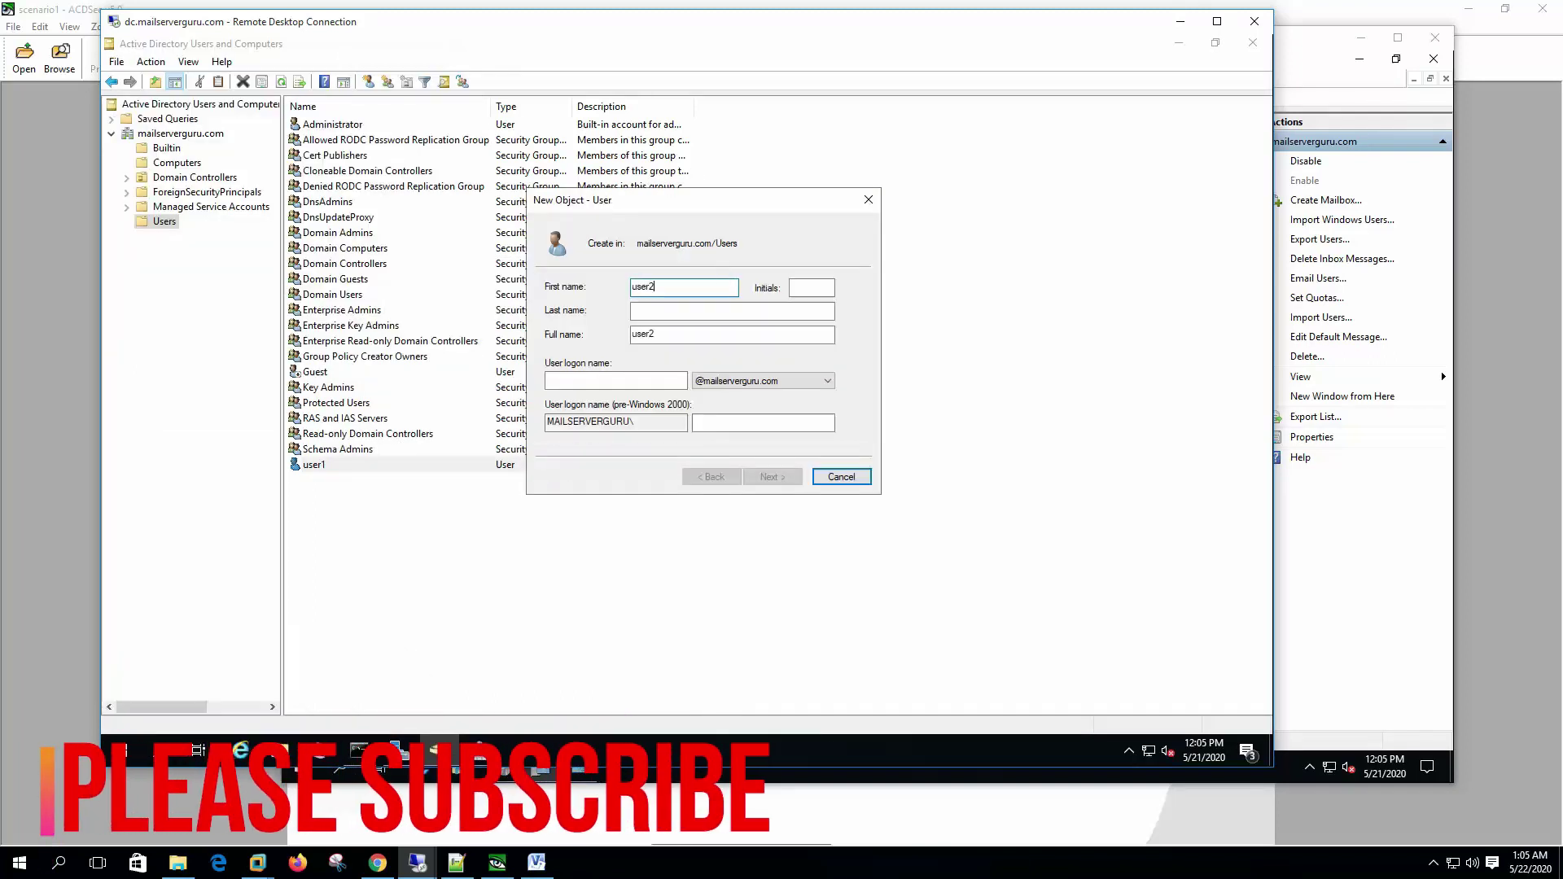
pyautogui.hotkey('ctrl', 'a')
pyautogui.hotkey('ctrl', 'c')
pyautogui.press('Tab')
pyautogui.press('Tab')
pyautogui.press('Tab')
pyautogui.press('Tab')
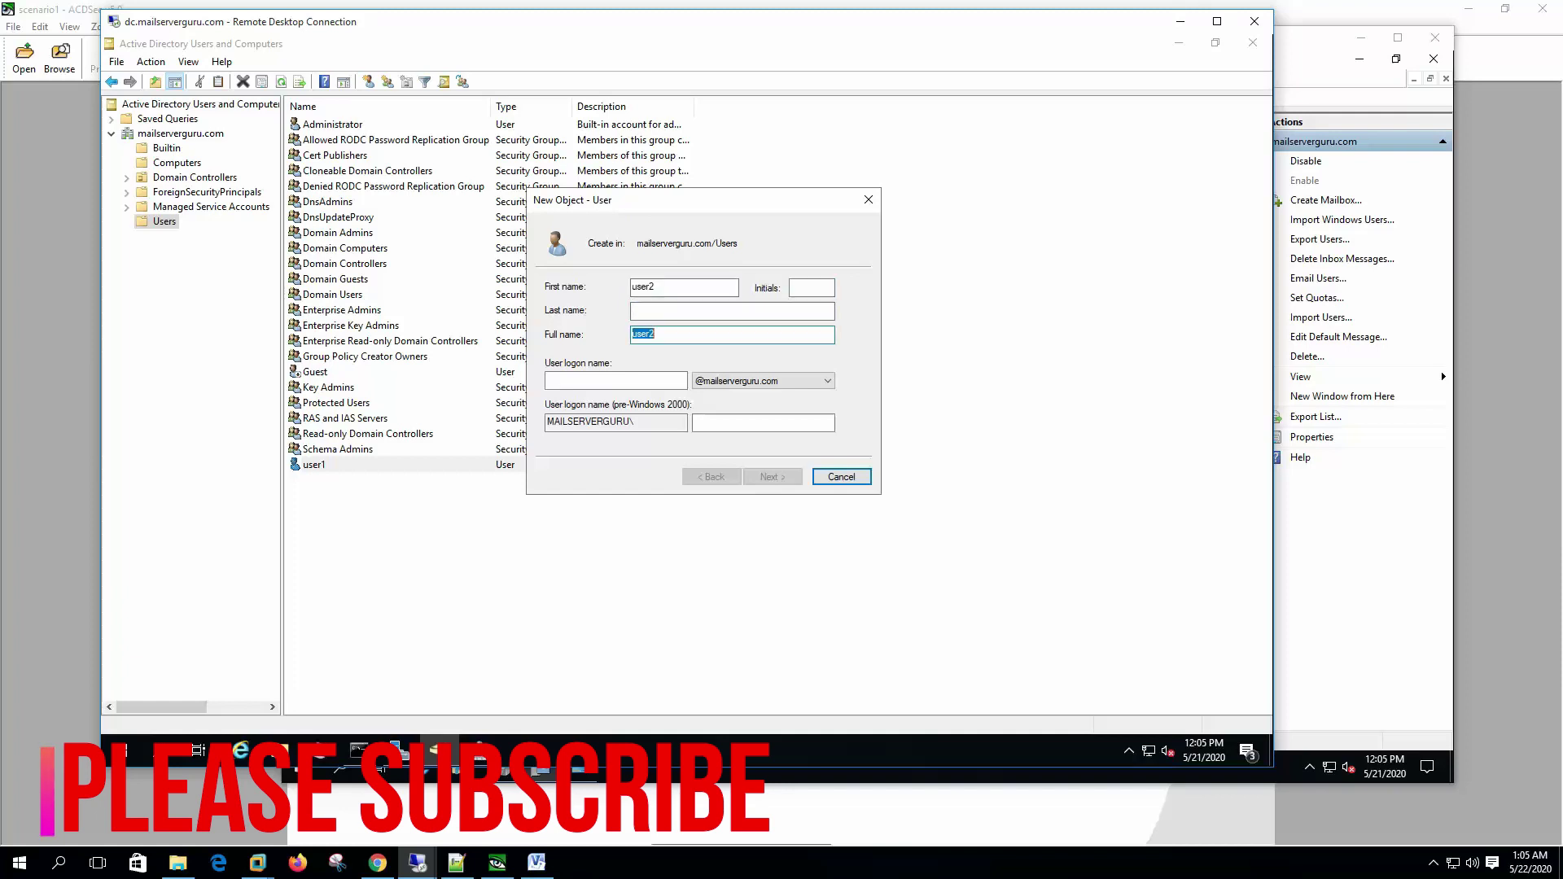
pyautogui.hotkey('ctrl', 'v')
pyautogui.press('Return')
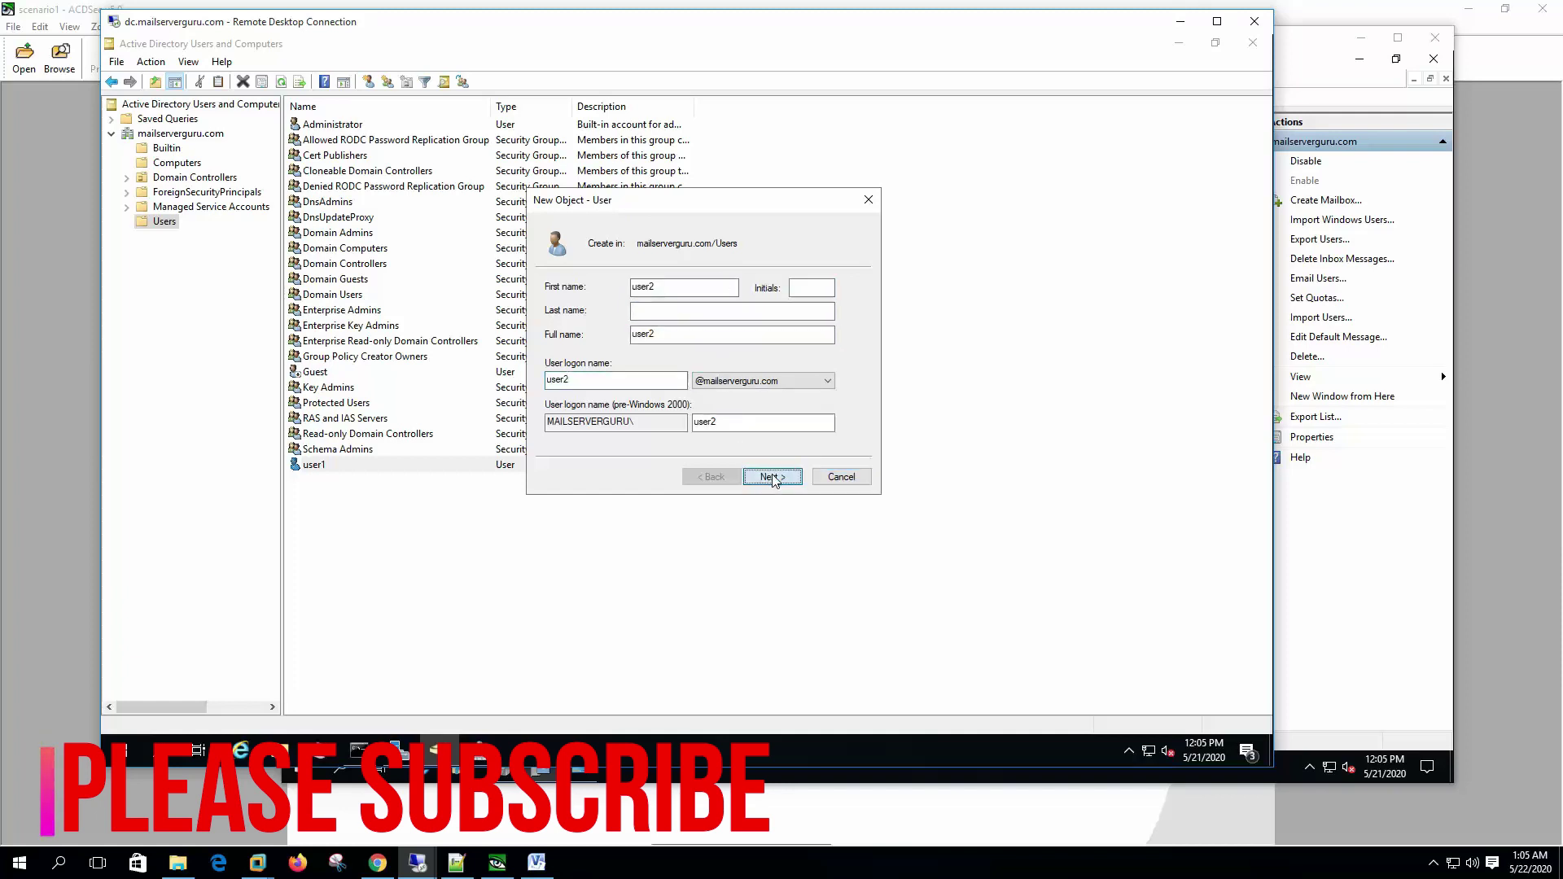
# Step: Set user2's password to never expire and be unchangeable by the user, and finish the account
pyautogui.write('•••••')
pyautogui.press('Tab')
pyautogui.write('•••••')
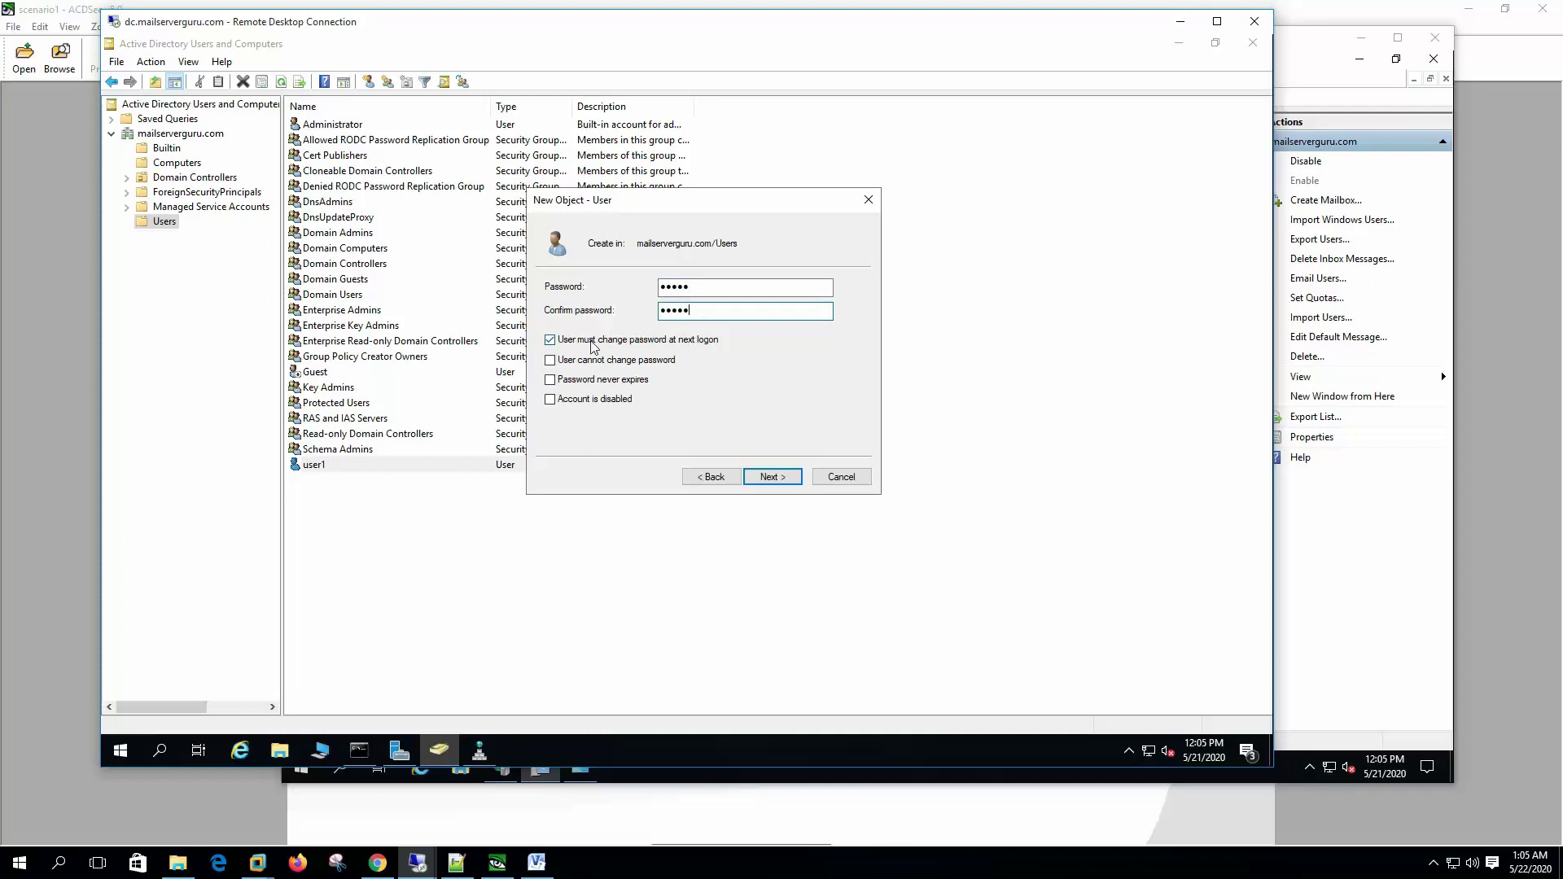
pyautogui.click(590, 340)
pyautogui.click(621, 362)
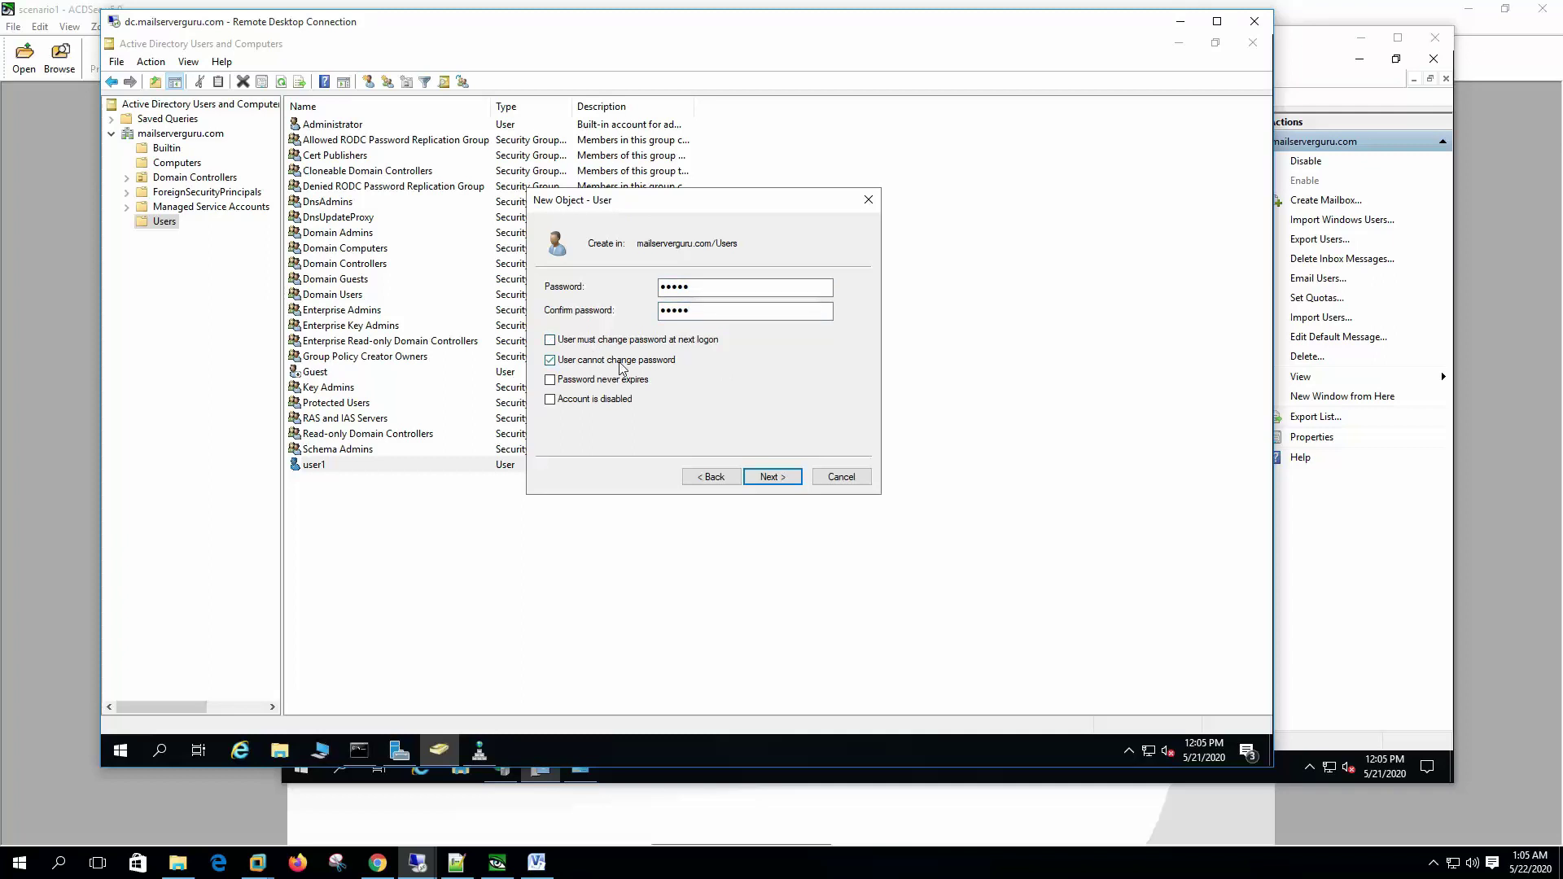
pyautogui.click(769, 478)
pyautogui.click(770, 478)
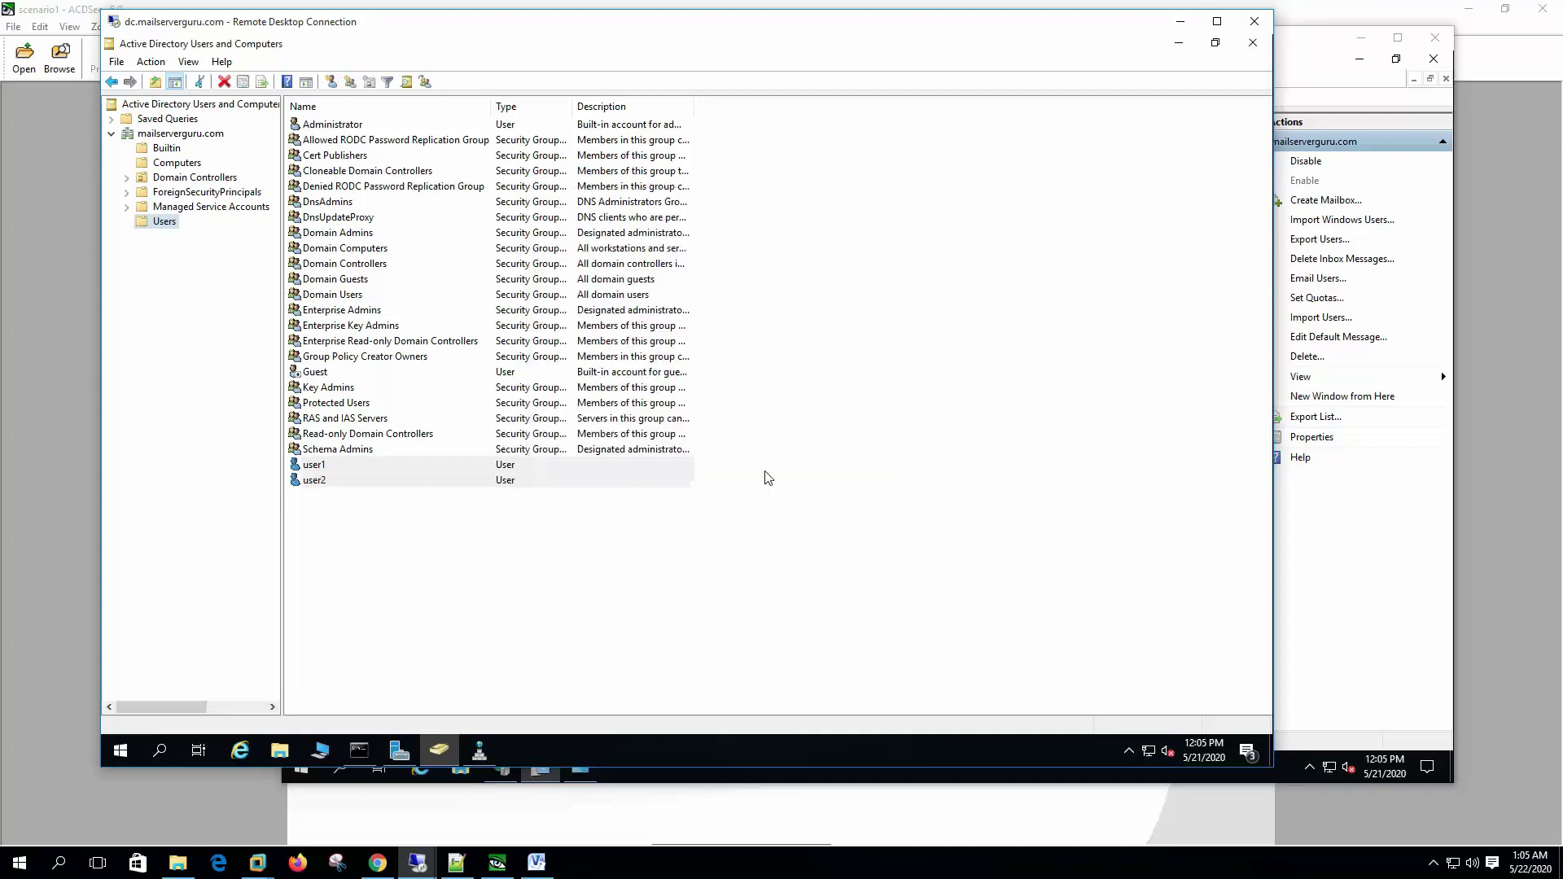
# Step: Select user1 and user2, then show mailserverguru.com's Mailboxes list, which holds only Postmaster
pyautogui.click(341, 471)
pyautogui.click(346, 493)
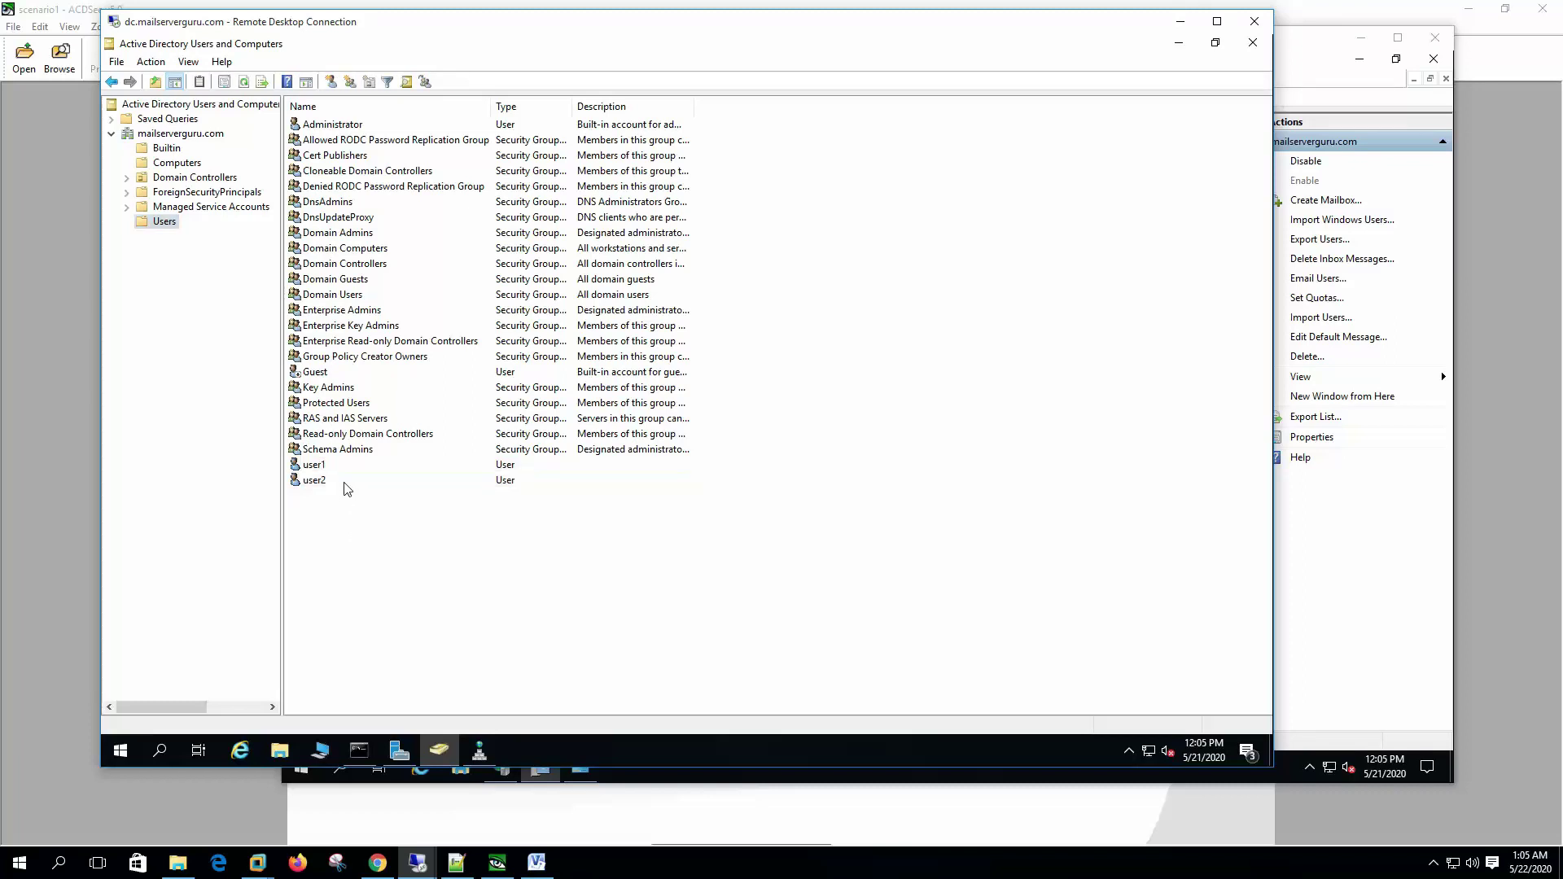
pyautogui.click(346, 482)
pyautogui.hotkey('alt', 'Tab')
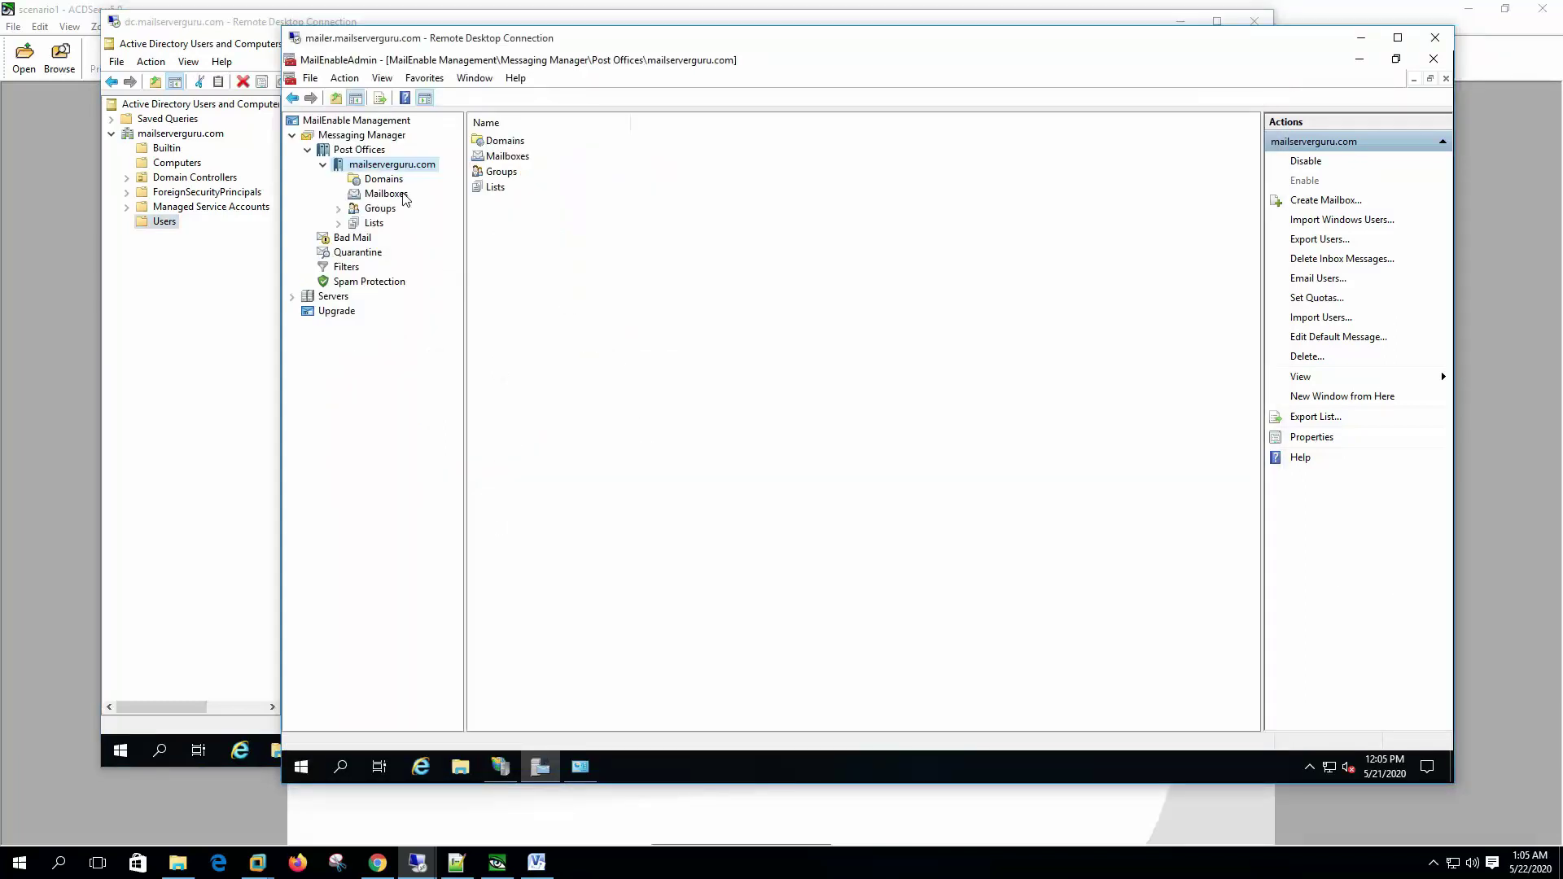
pyautogui.click(385, 194)
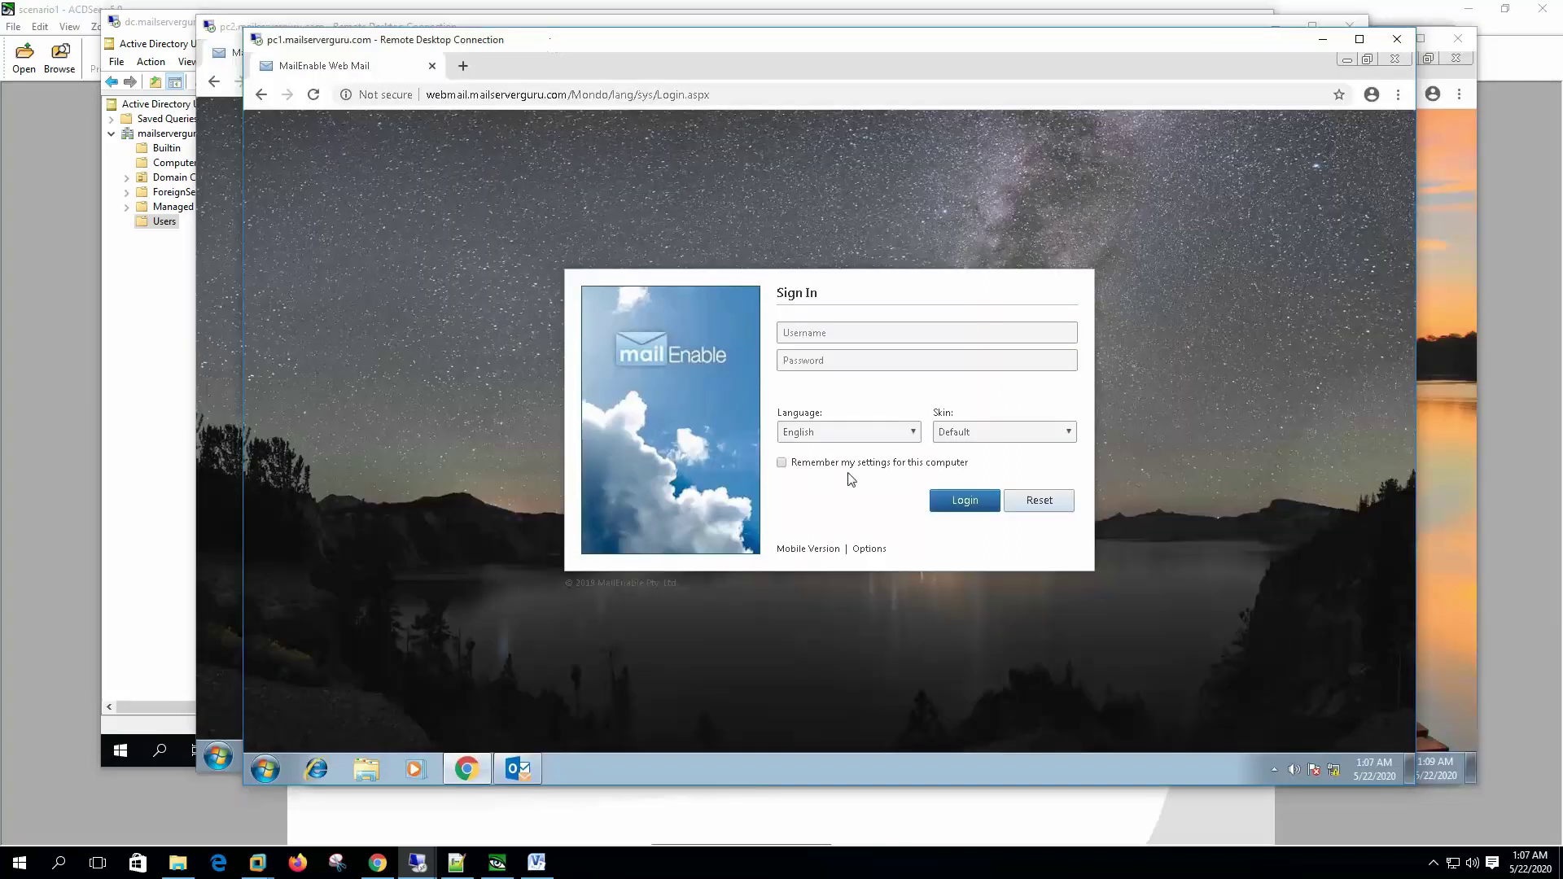
pyautogui.click(814, 332)
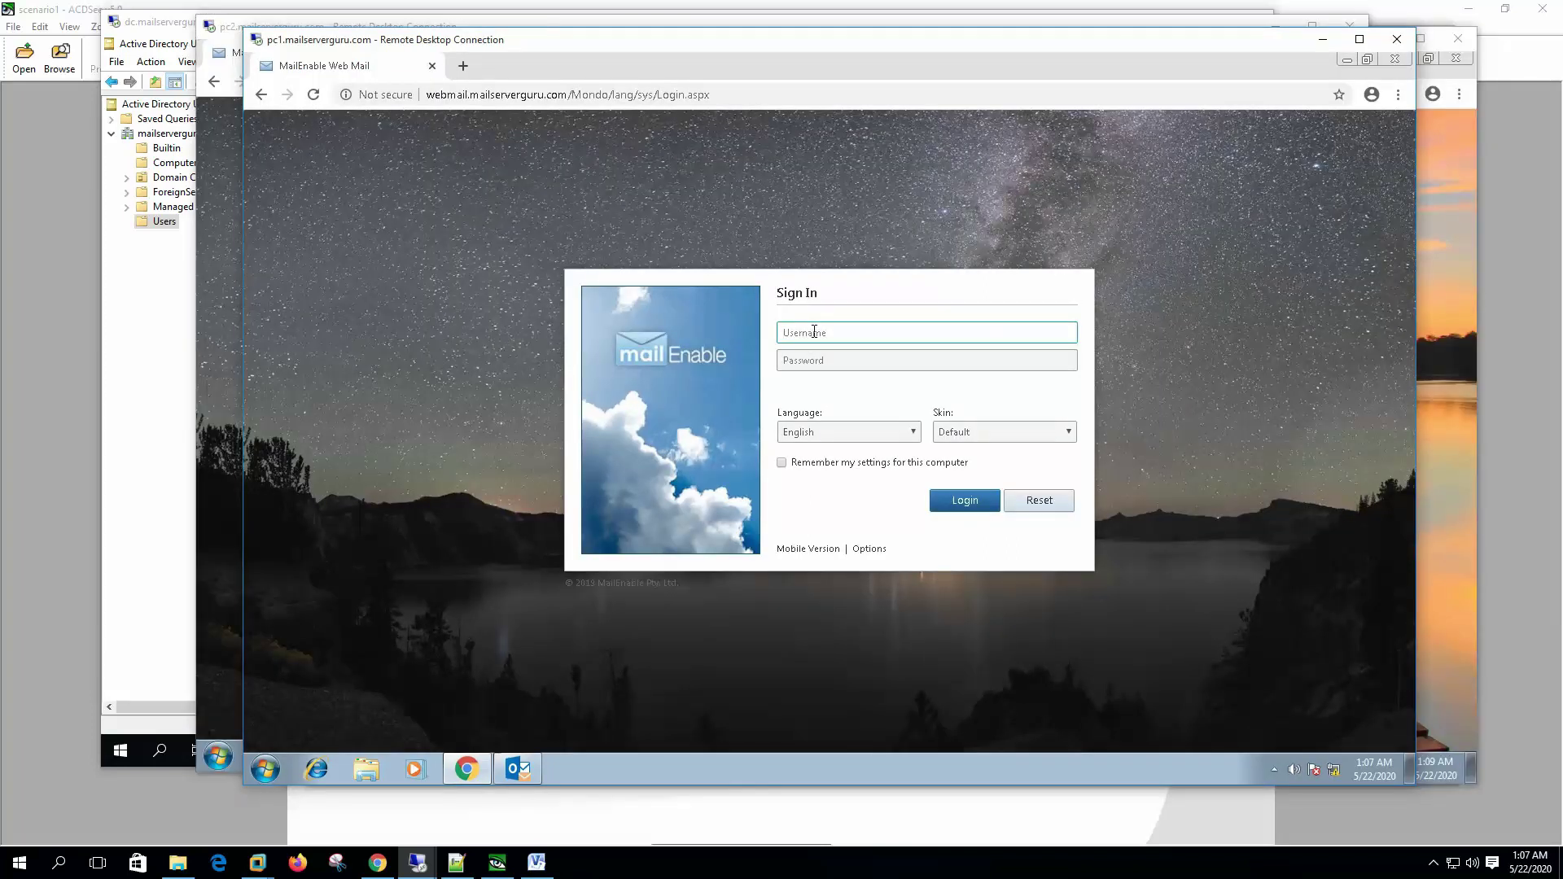
# Step: Attempt a Web Mail sign-in as user1, editing the username's domain prefix before submitting
pyautogui.write('user1')
pyautogui.press('Tab')
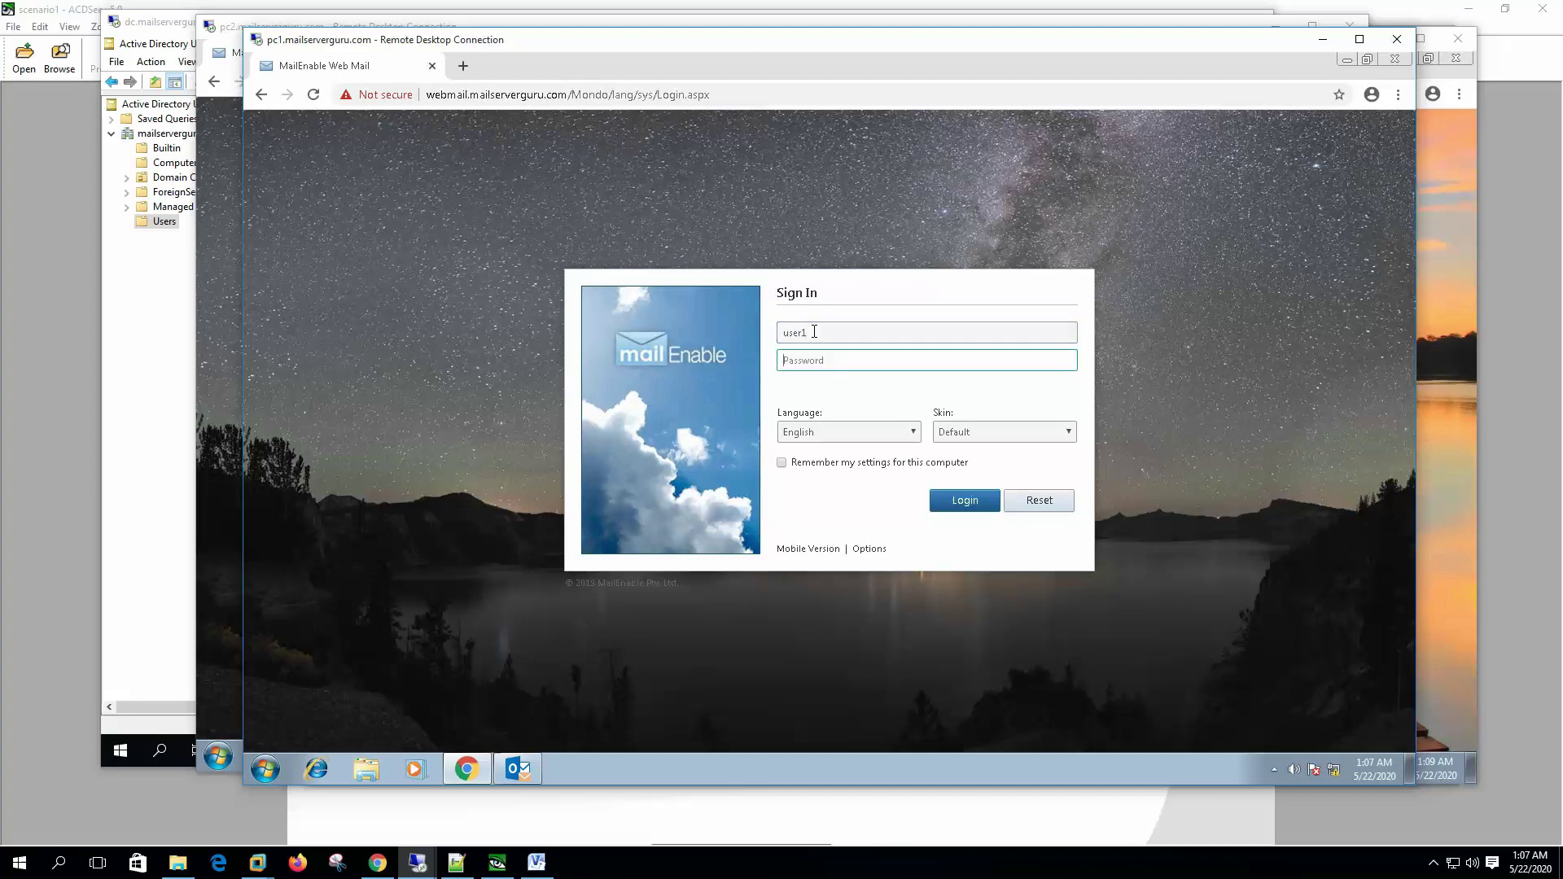
pyautogui.write('***')
pyautogui.click(813, 331)
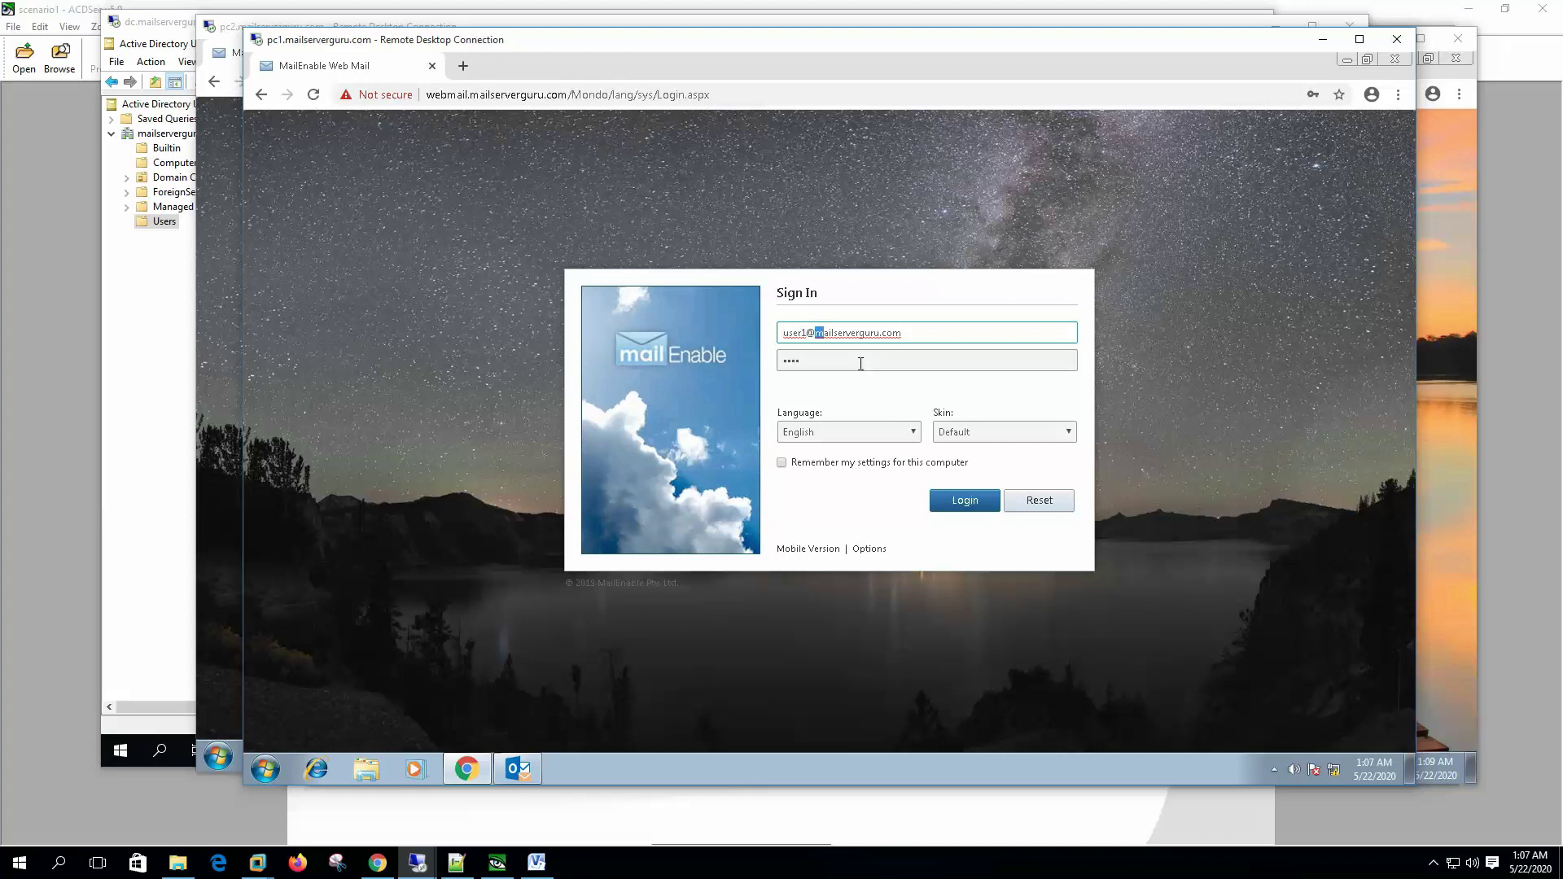
pyautogui.hotkey('shift', 'Right')
pyautogui.hotkey('shift', 'Right')
pyautogui.hotkey('shift', 'Right')
pyautogui.hotkey('shift', 'Right')
pyautogui.hotkey('shift', 'Right')
pyautogui.press('Home')
pyautogui.hotkey('shift', 'End')
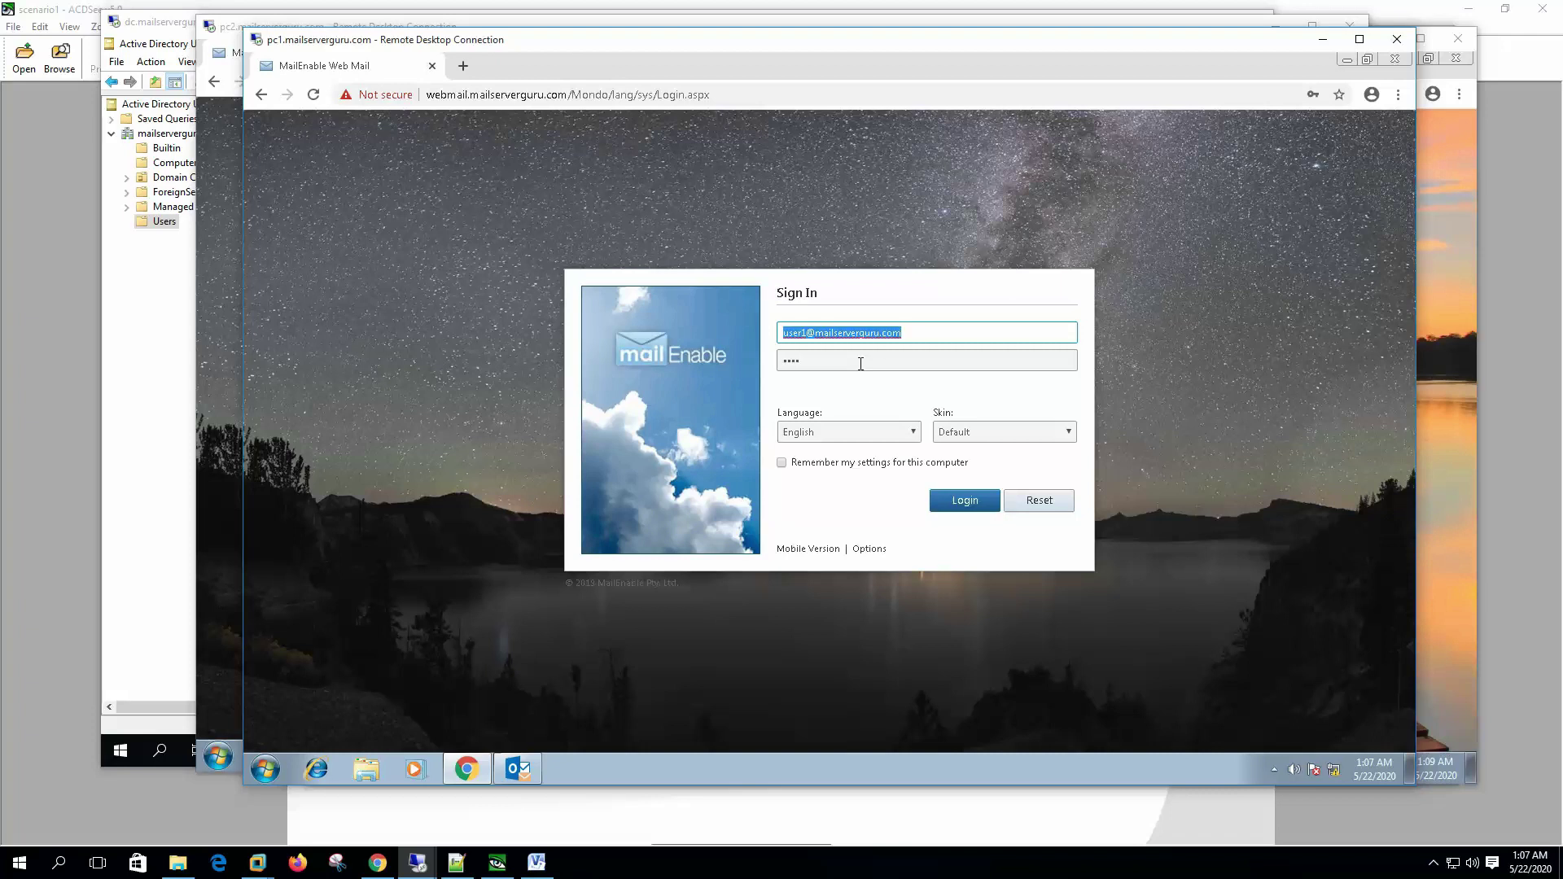
pyautogui.write('mailserverguru')
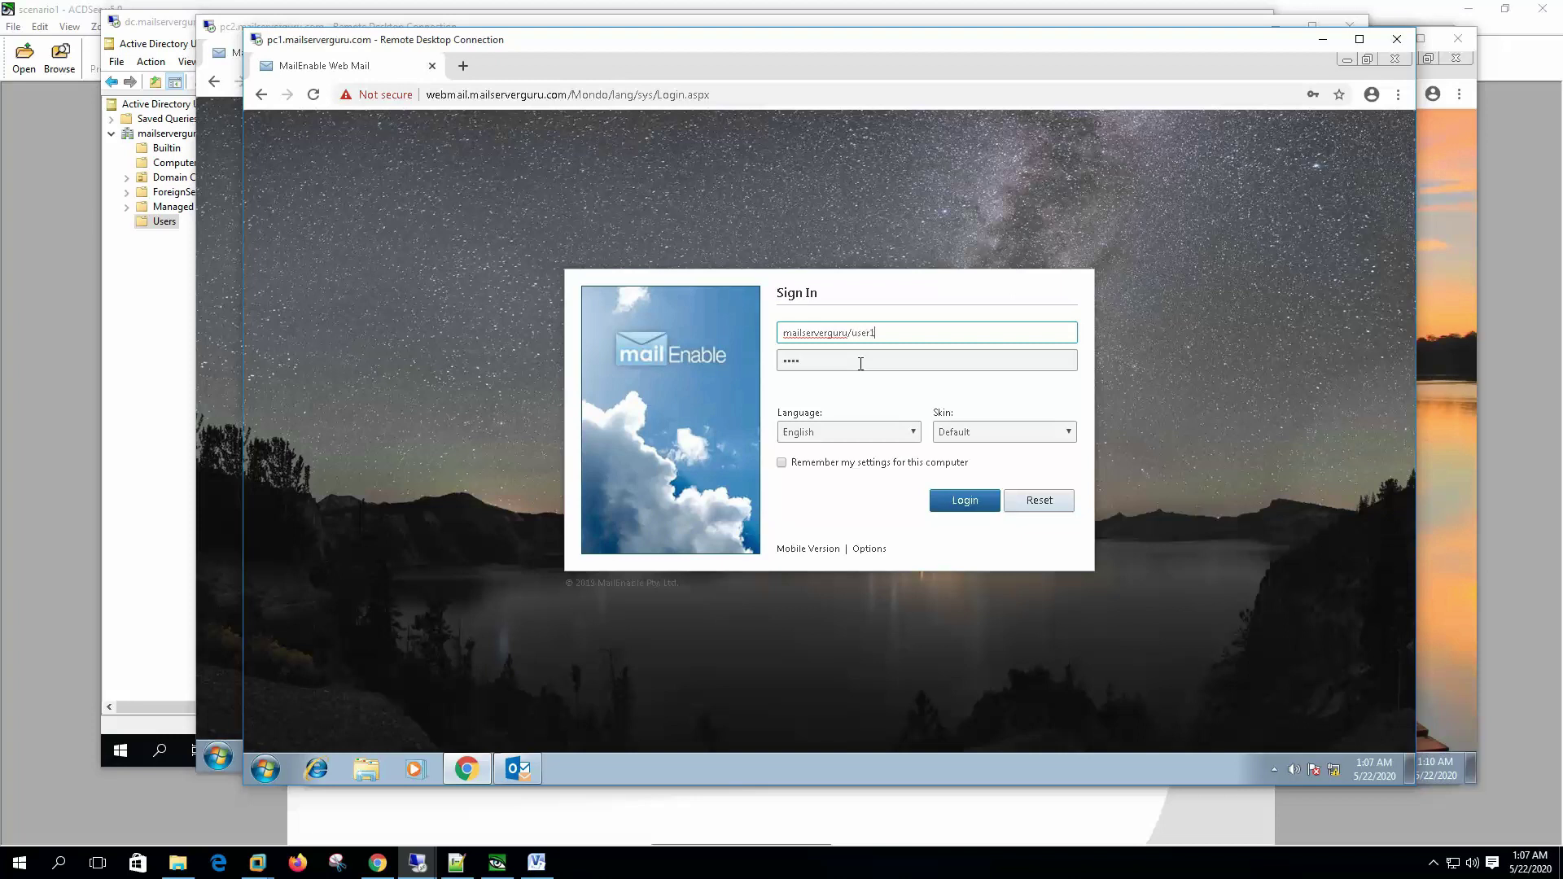
pyautogui.hotkey('ctrl', 'a')
pyautogui.press('Home')
pyautogui.press('Delete')
pyautogui.press('Delete')
pyautogui.press('Delete')
pyautogui.press('Delete')
pyautogui.press('Delete')
pyautogui.press('Delete')
pyautogui.press('Delete')
pyautogui.press('Delete')
pyautogui.press('Delete')
pyautogui.press('Delete')
pyautogui.press('Delete')
pyautogui.press('Delete')
pyautogui.press('Delete')
pyautogui.press('Delete')
pyautogui.press('Delete')
pyautogui.click(971, 502)
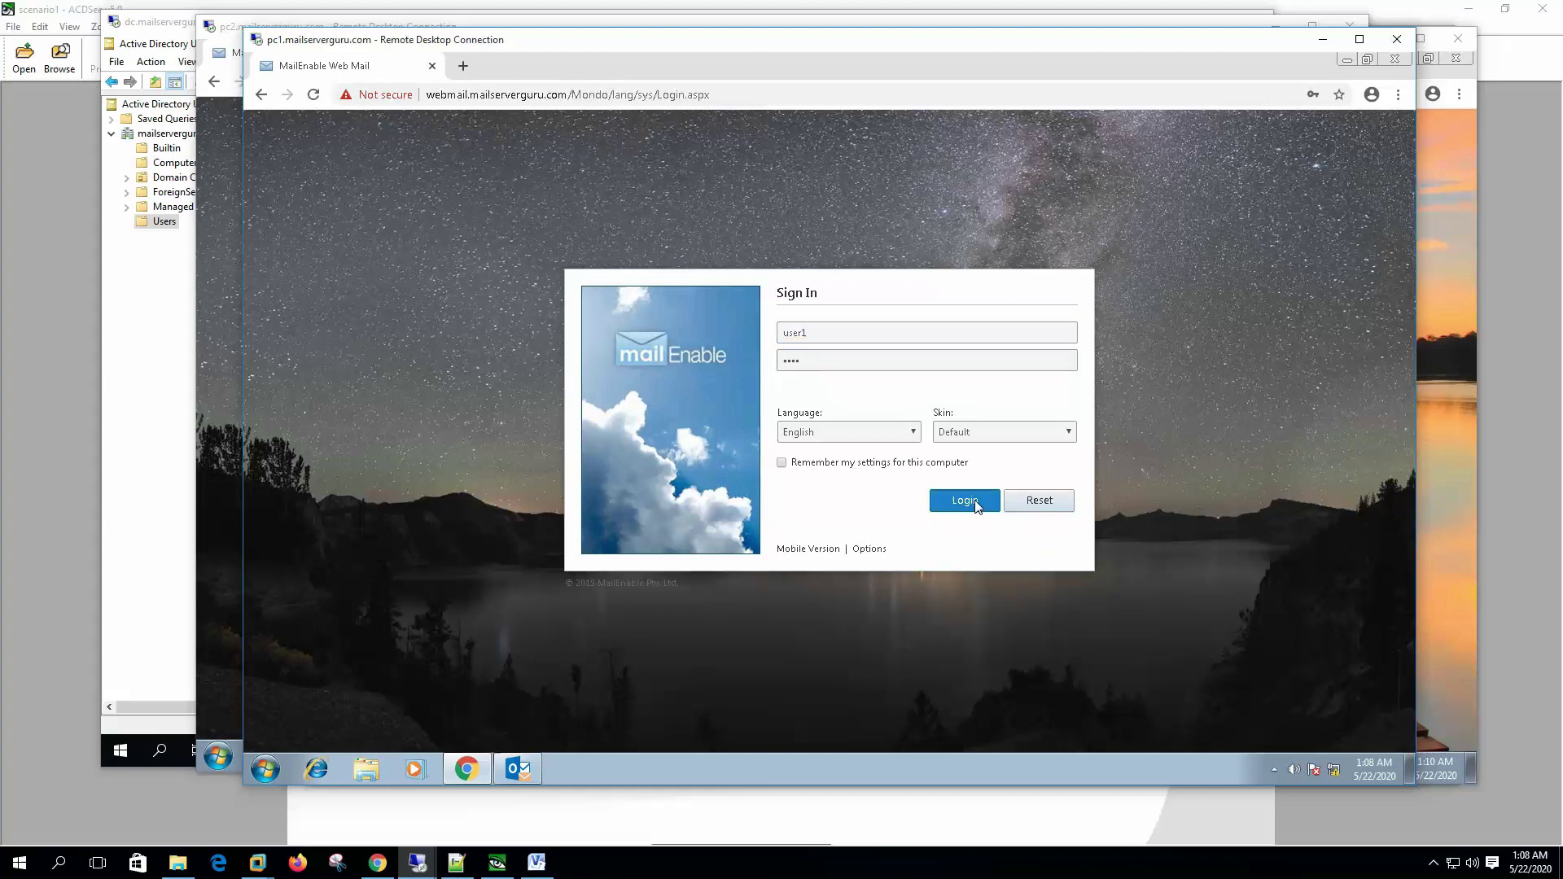
pyautogui.click(826, 332)
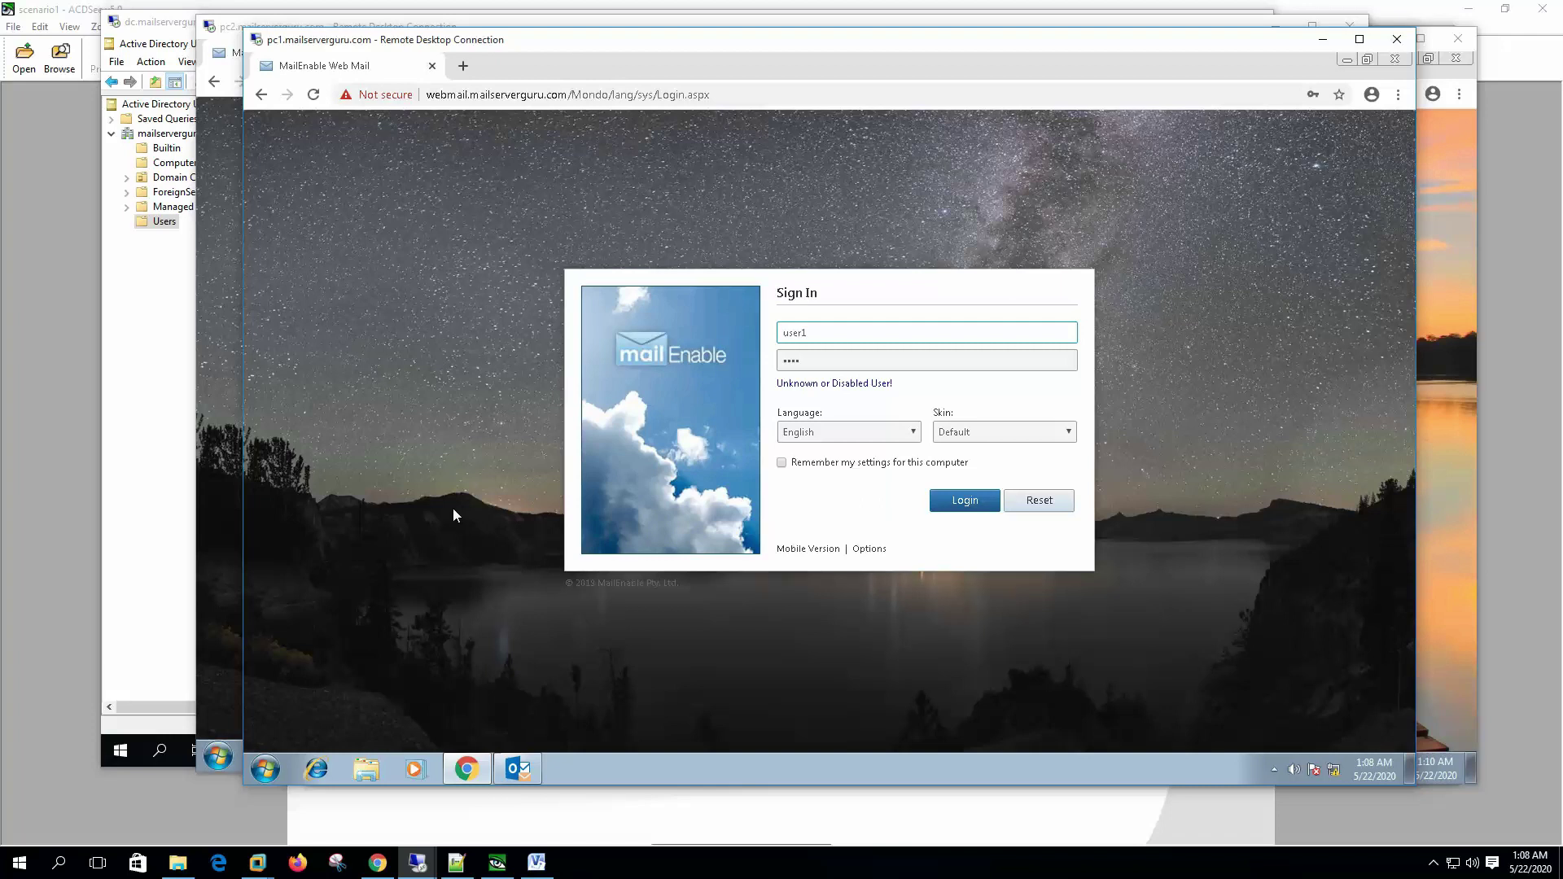
pyautogui.click(320, 100)
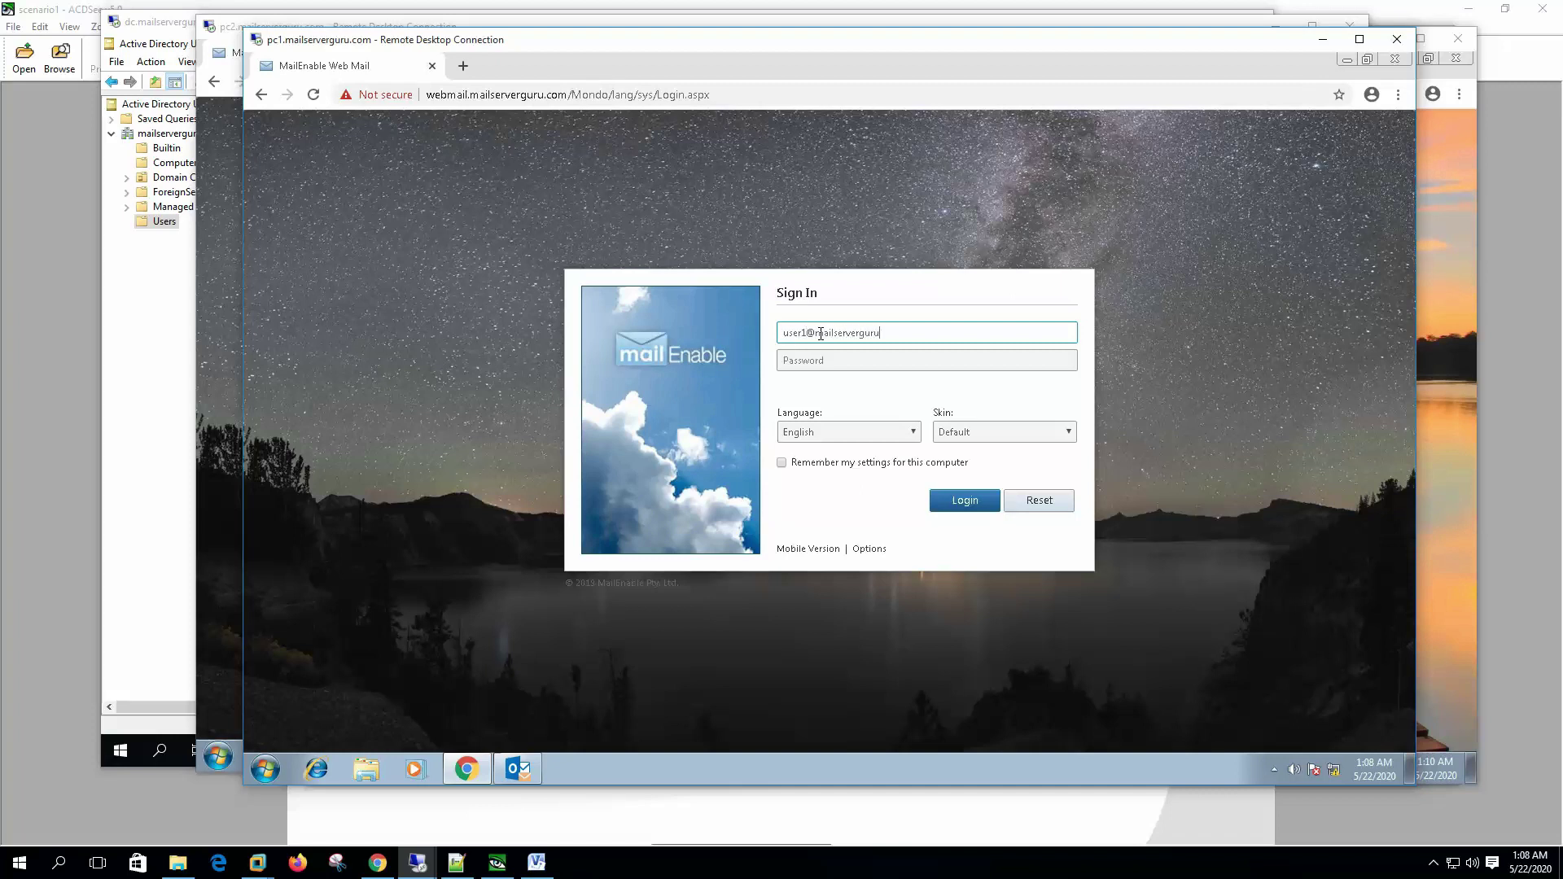
pyautogui.press('Tab')
pyautogui.press('Return')
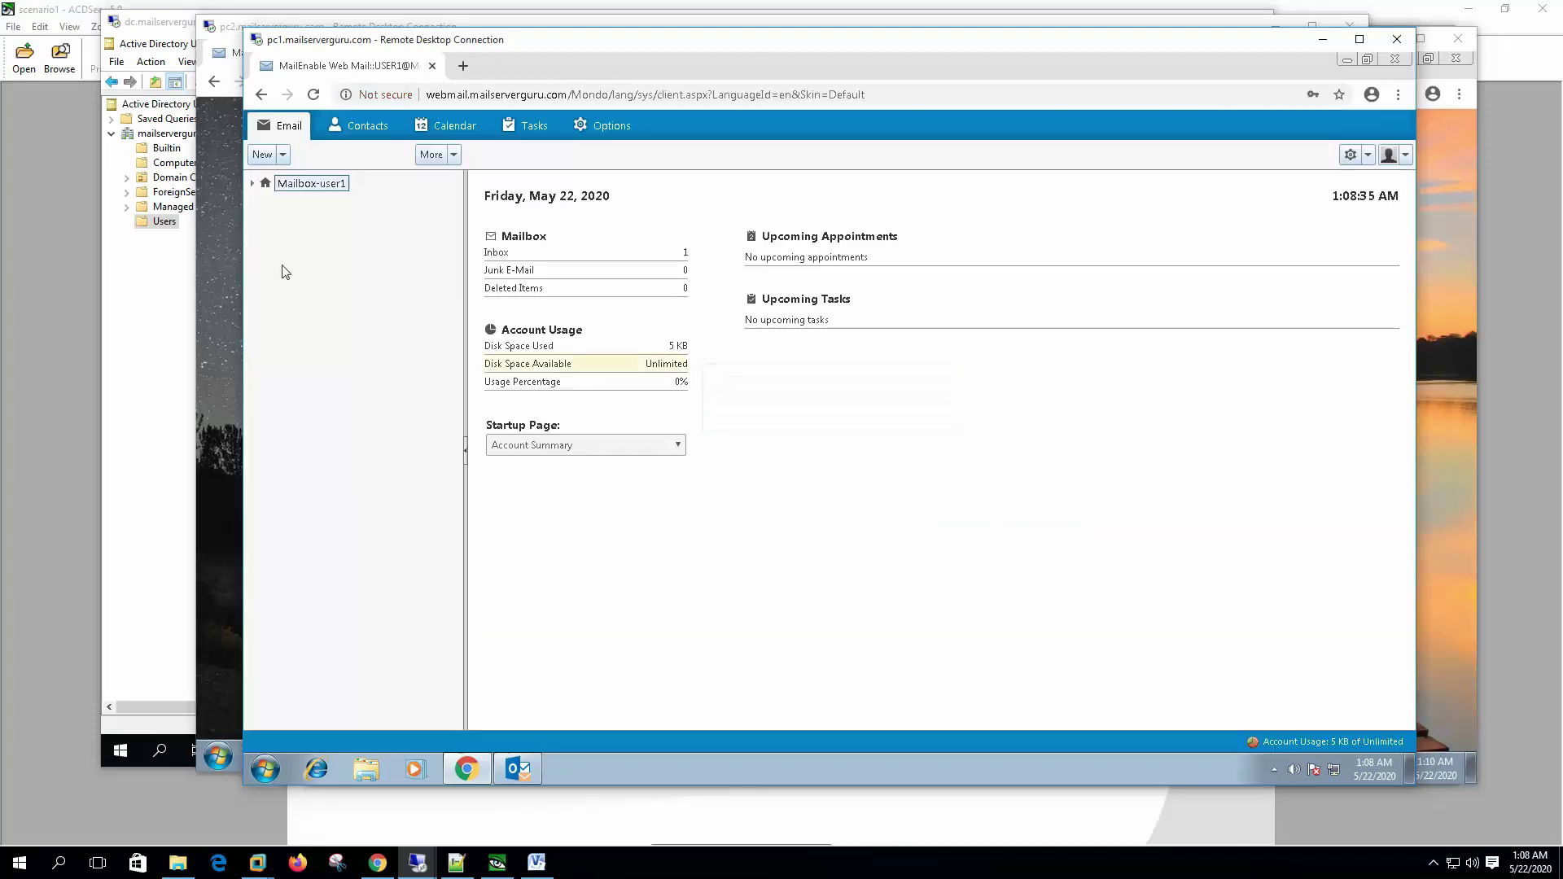
# Step: Open user1's Inbox and read the New E-Mail Account Notification message
pyautogui.click(308, 201)
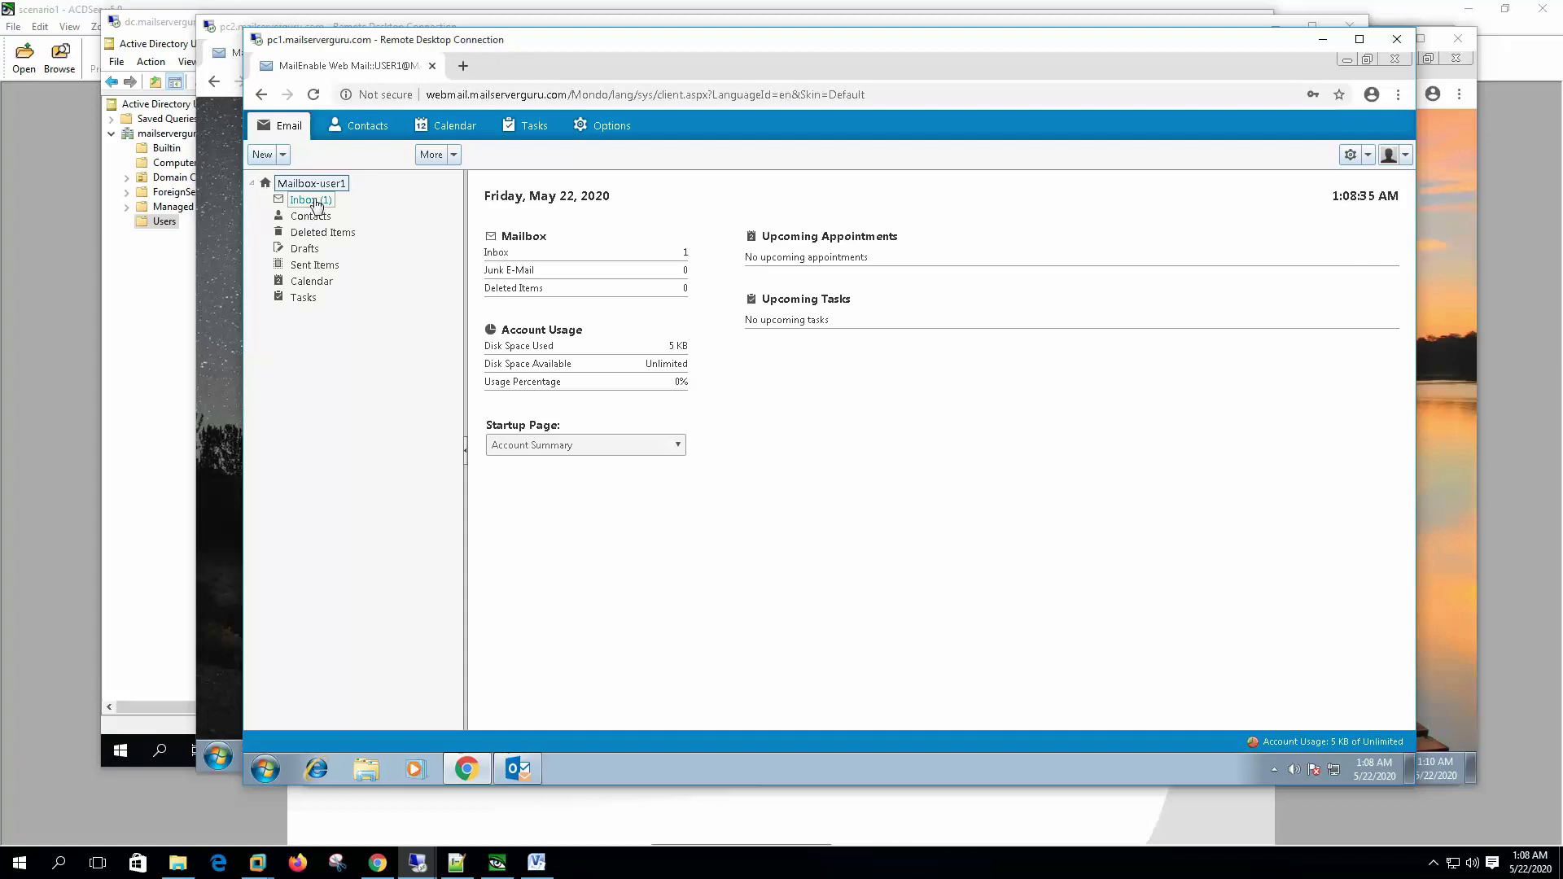
pyautogui.click(806, 203)
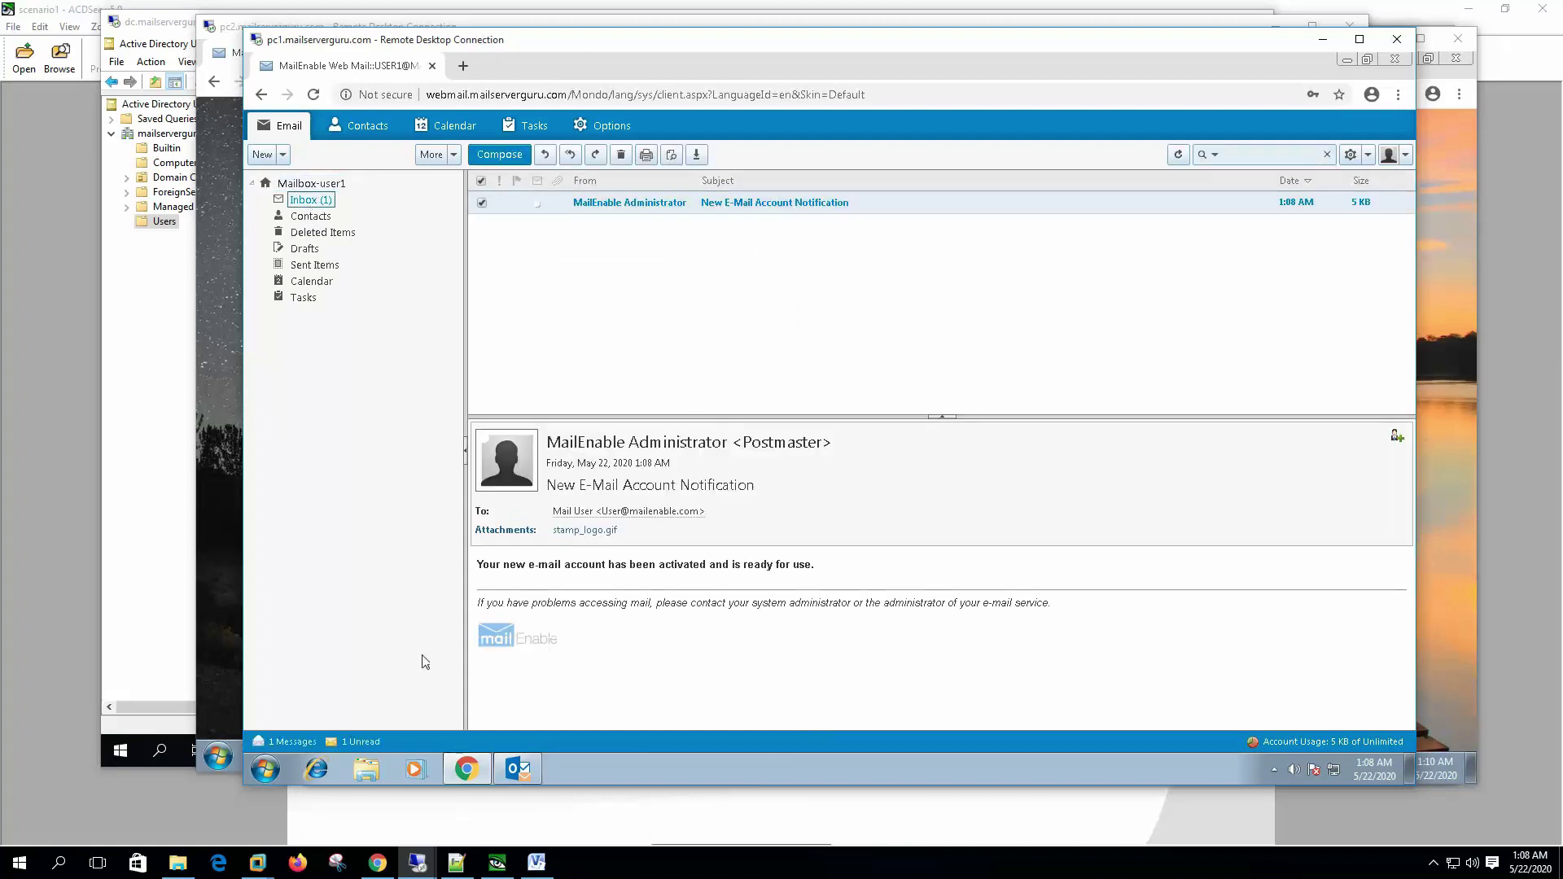
pyautogui.click(417, 862)
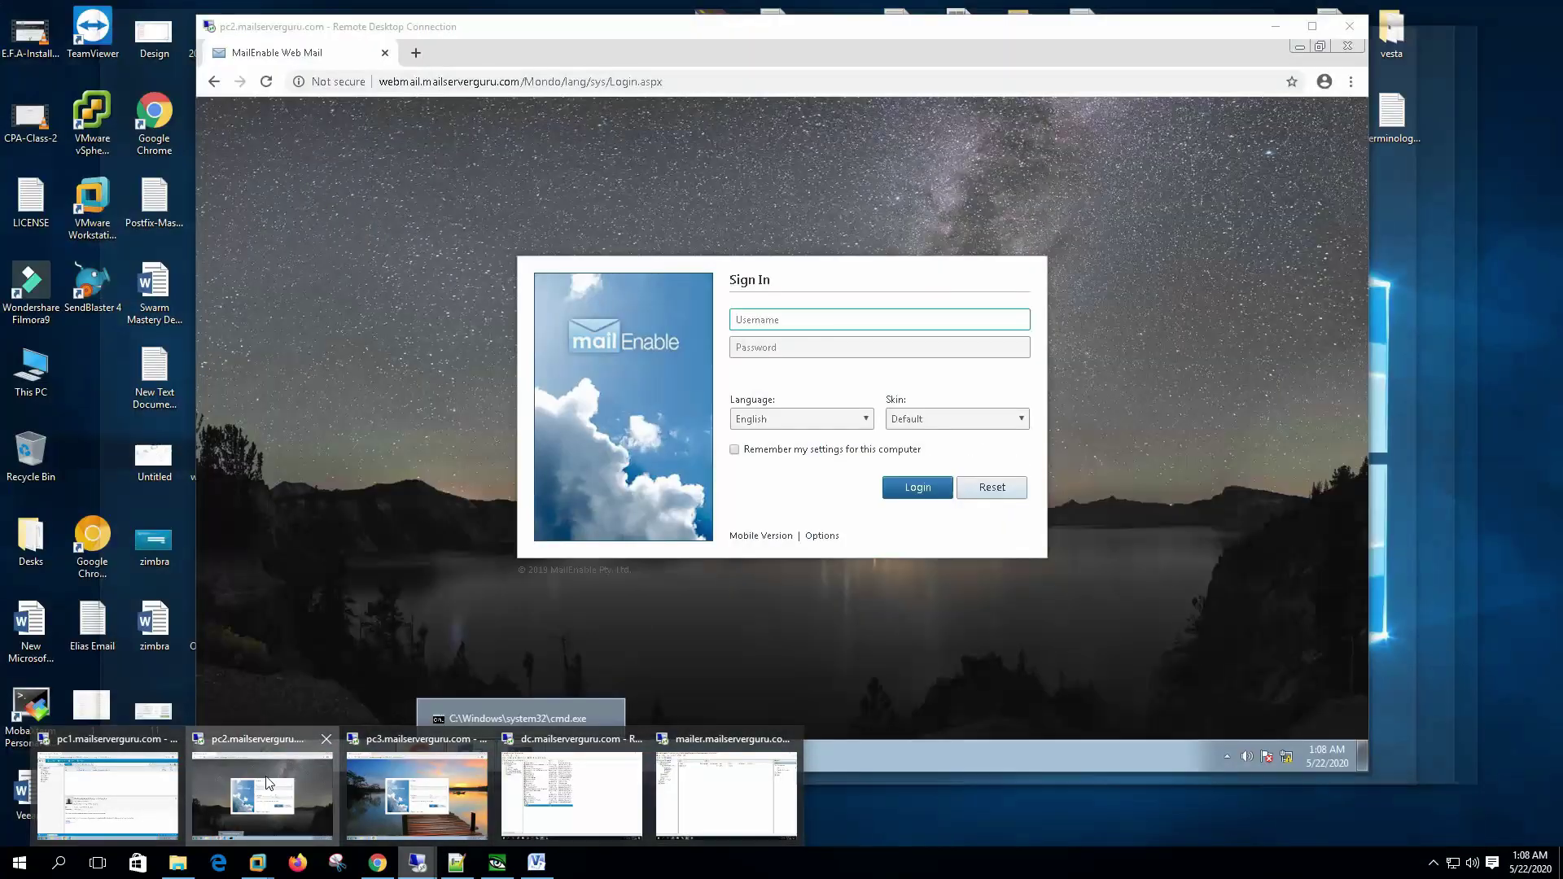
# Step: On pc2, sign in as user2 and read its New E-Mail Account Notification, then return to the mail server
pyautogui.click(262, 794)
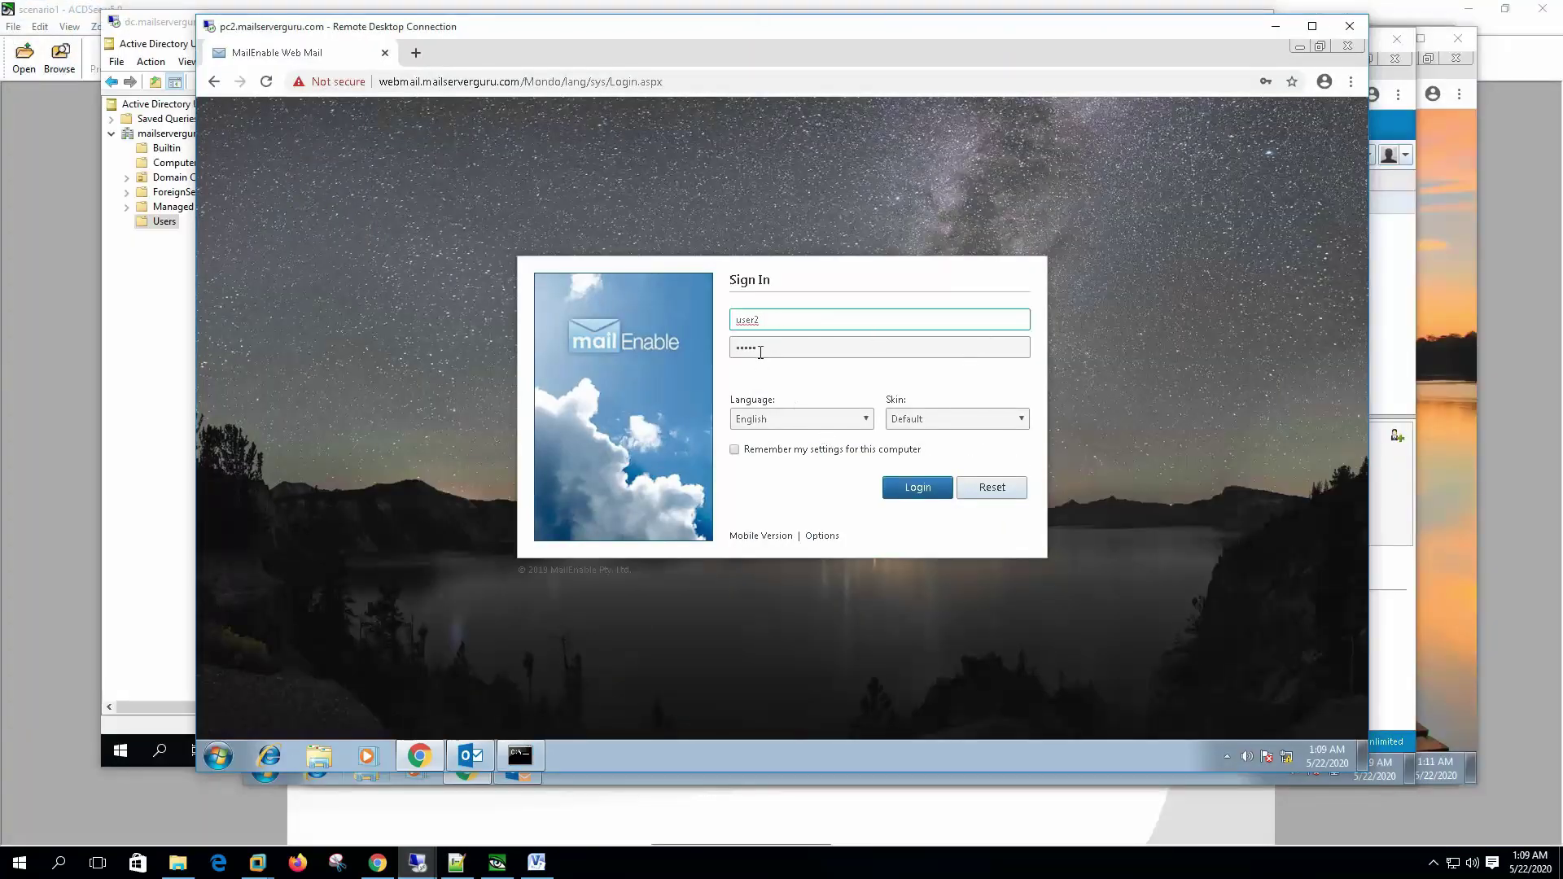
pyautogui.click(927, 489)
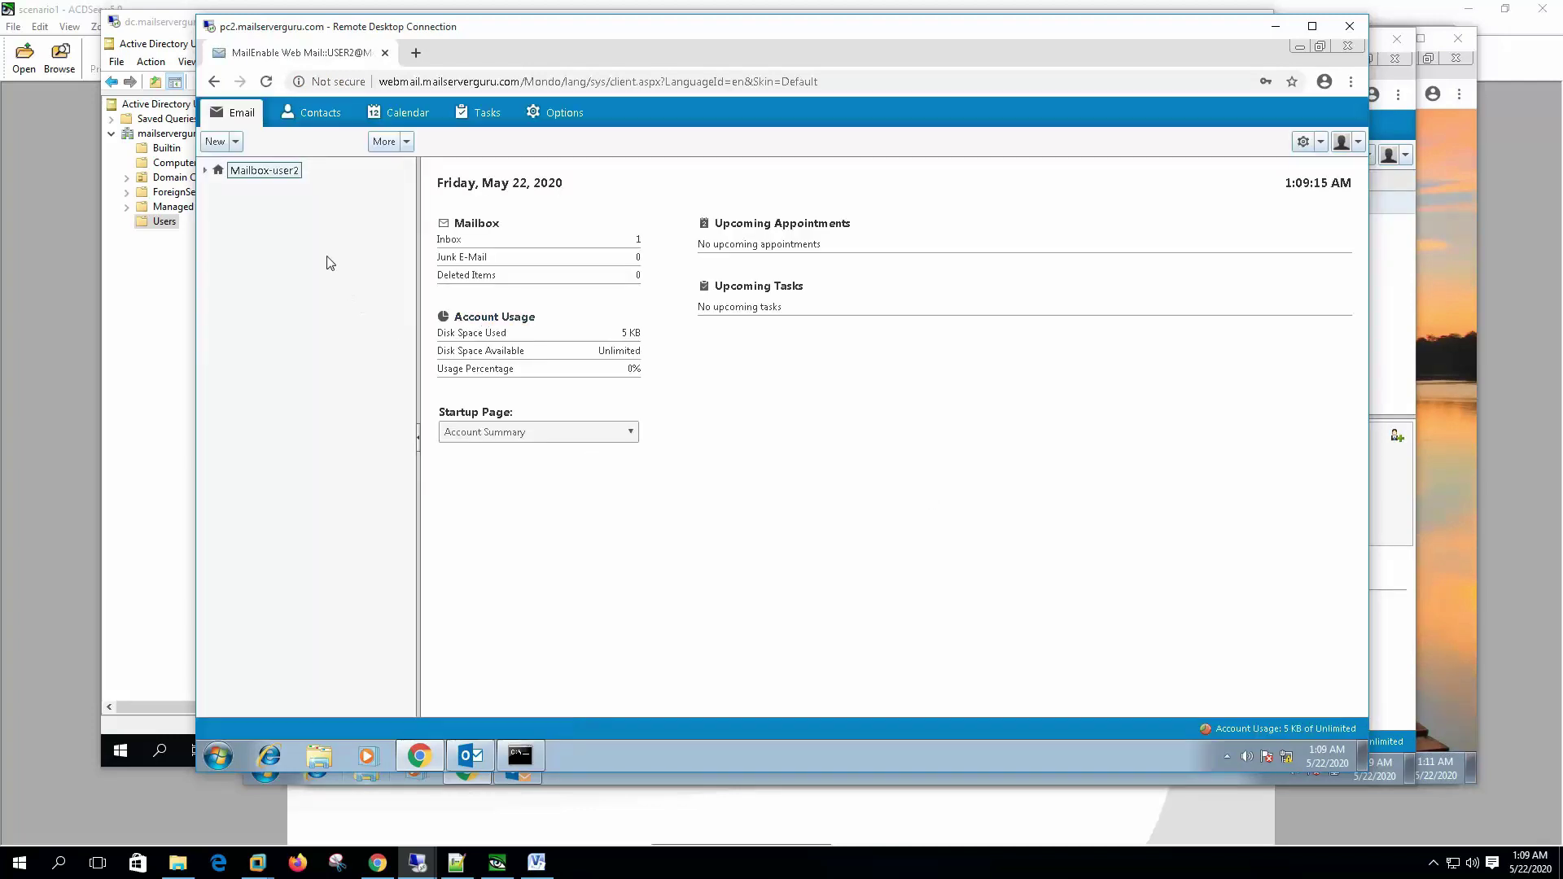
pyautogui.click(205, 170)
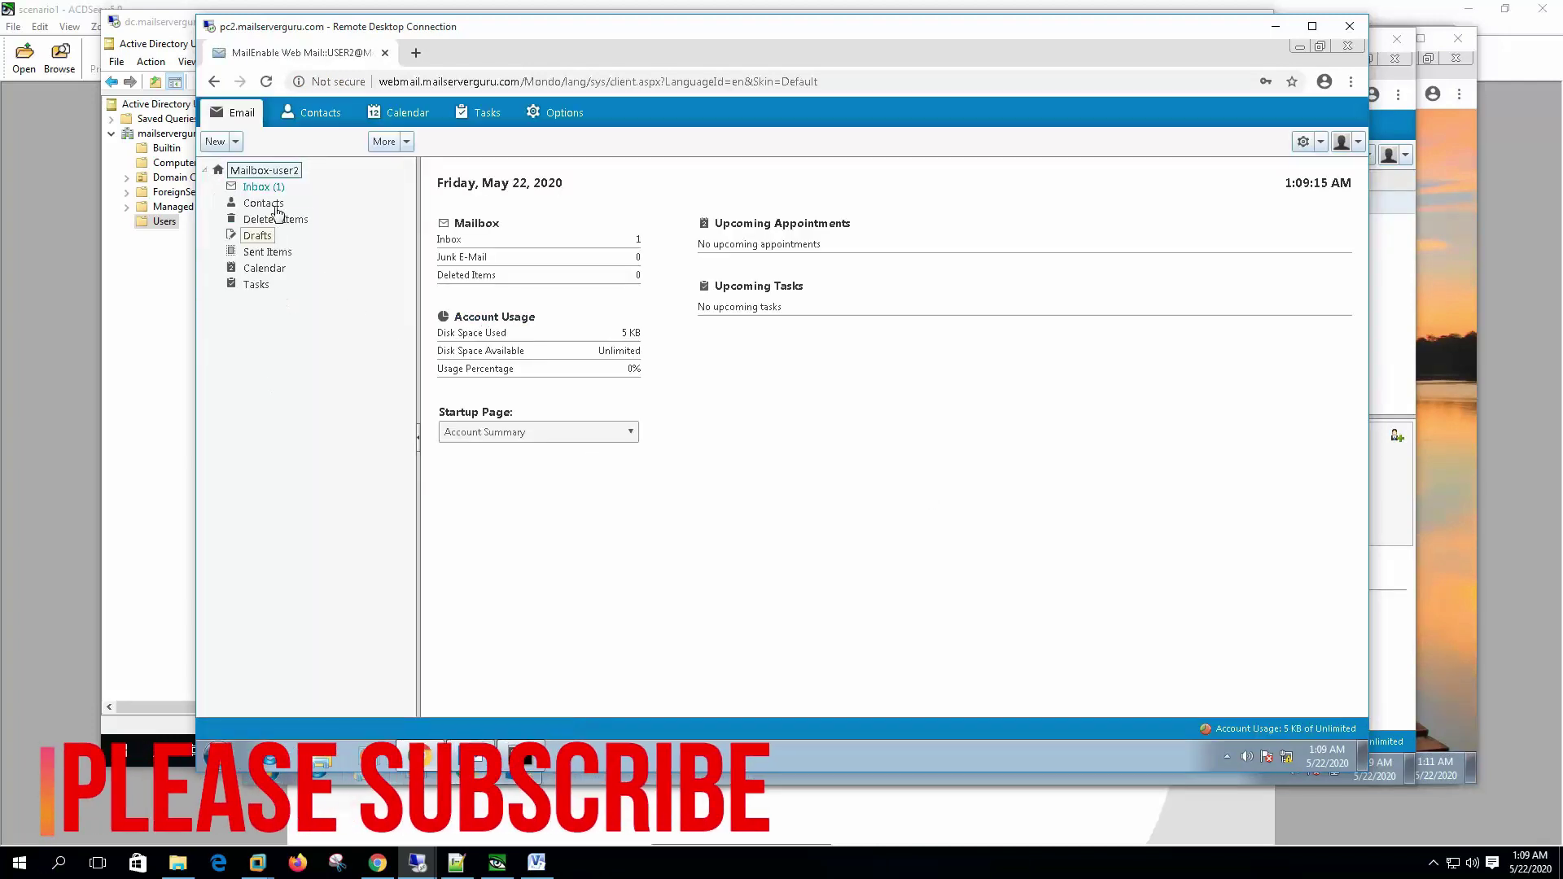
pyautogui.click(259, 189)
pyautogui.click(806, 193)
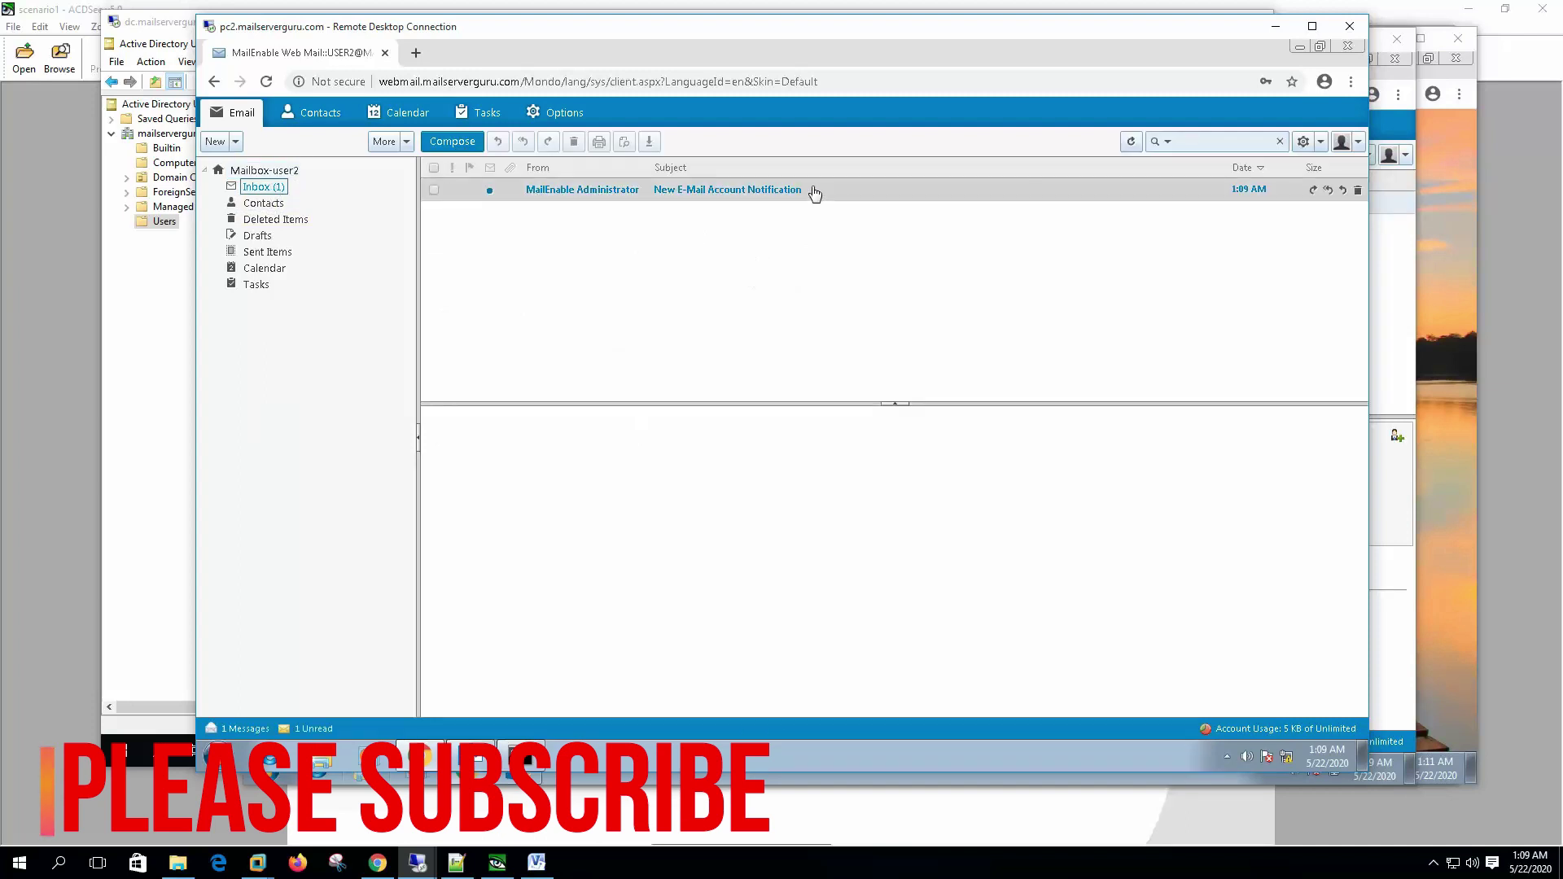
pyautogui.moveTo(426, 869)
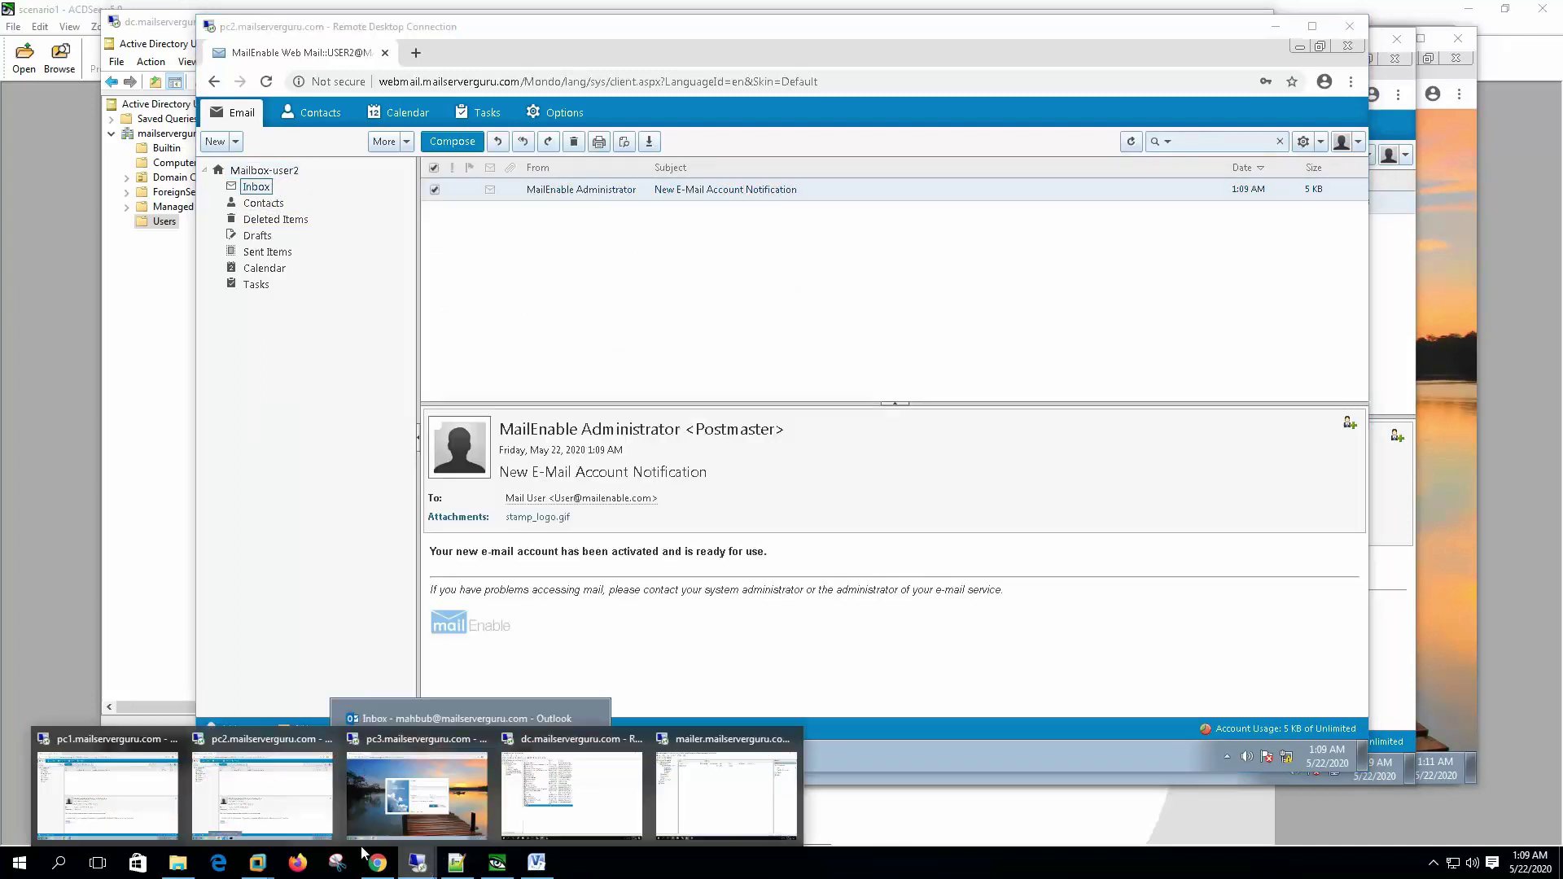
pyautogui.click(731, 788)
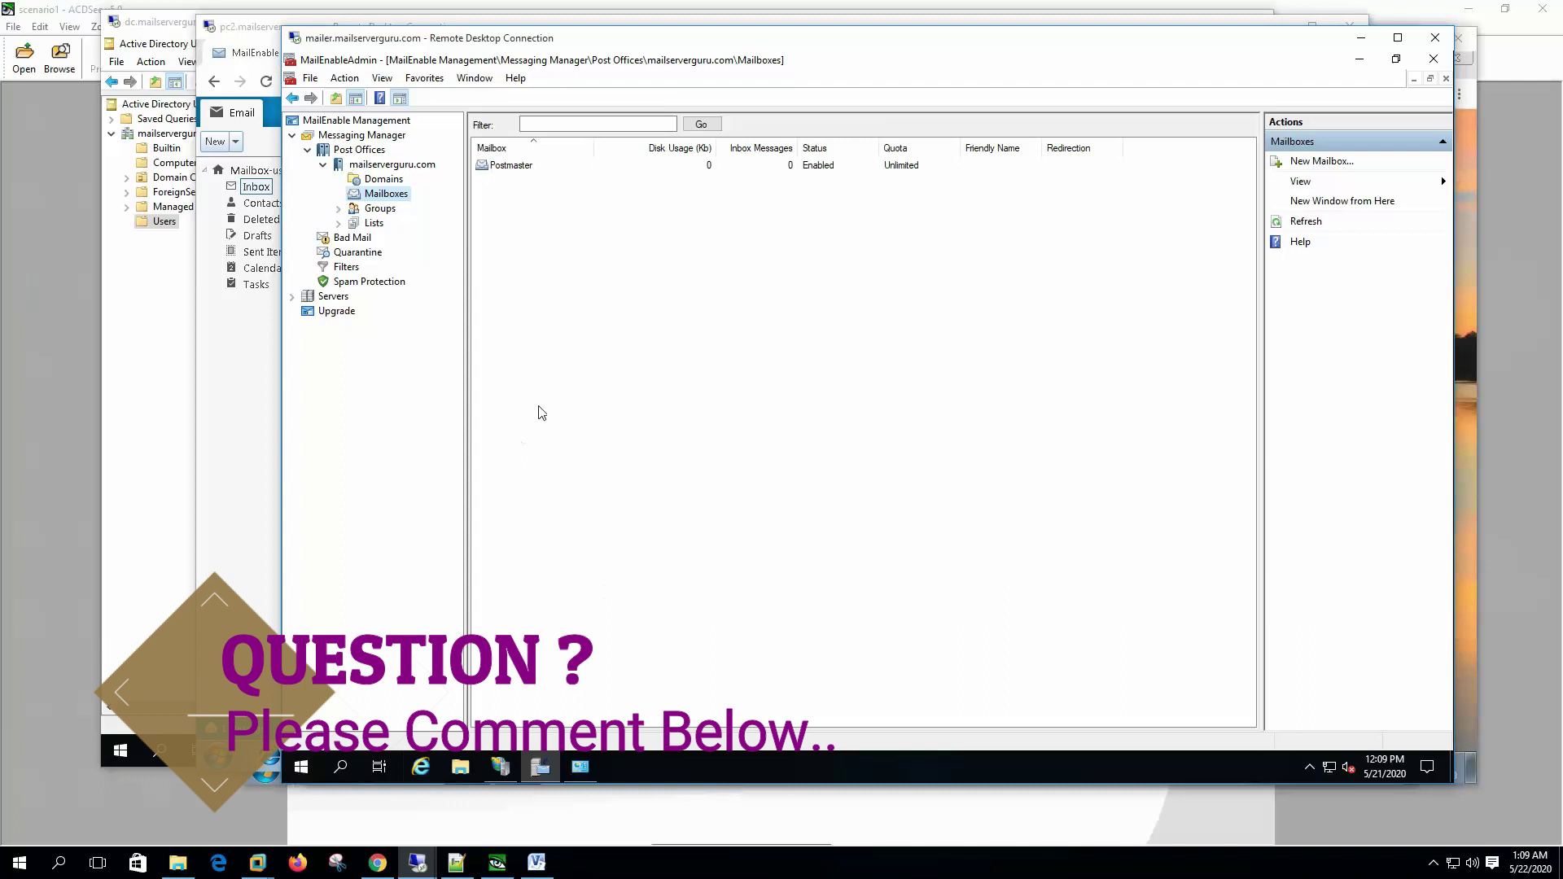
# Step: Refresh the Mailboxes list and select the newly auto-created user1 and user2 mailboxes
pyautogui.click(1305, 224)
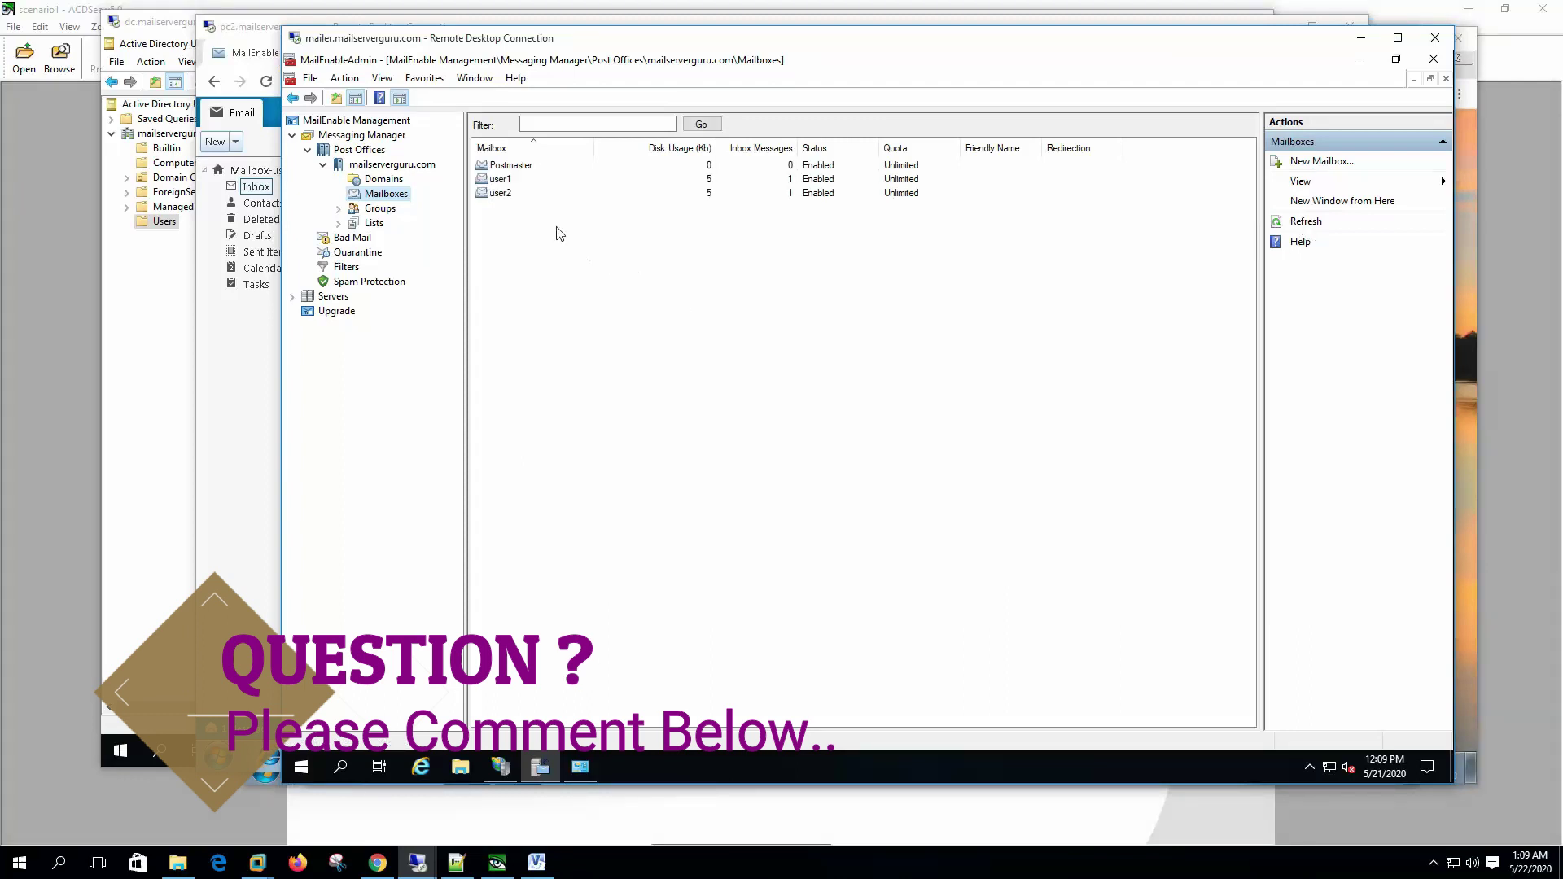
pyautogui.click(516, 180)
pyautogui.click(514, 192)
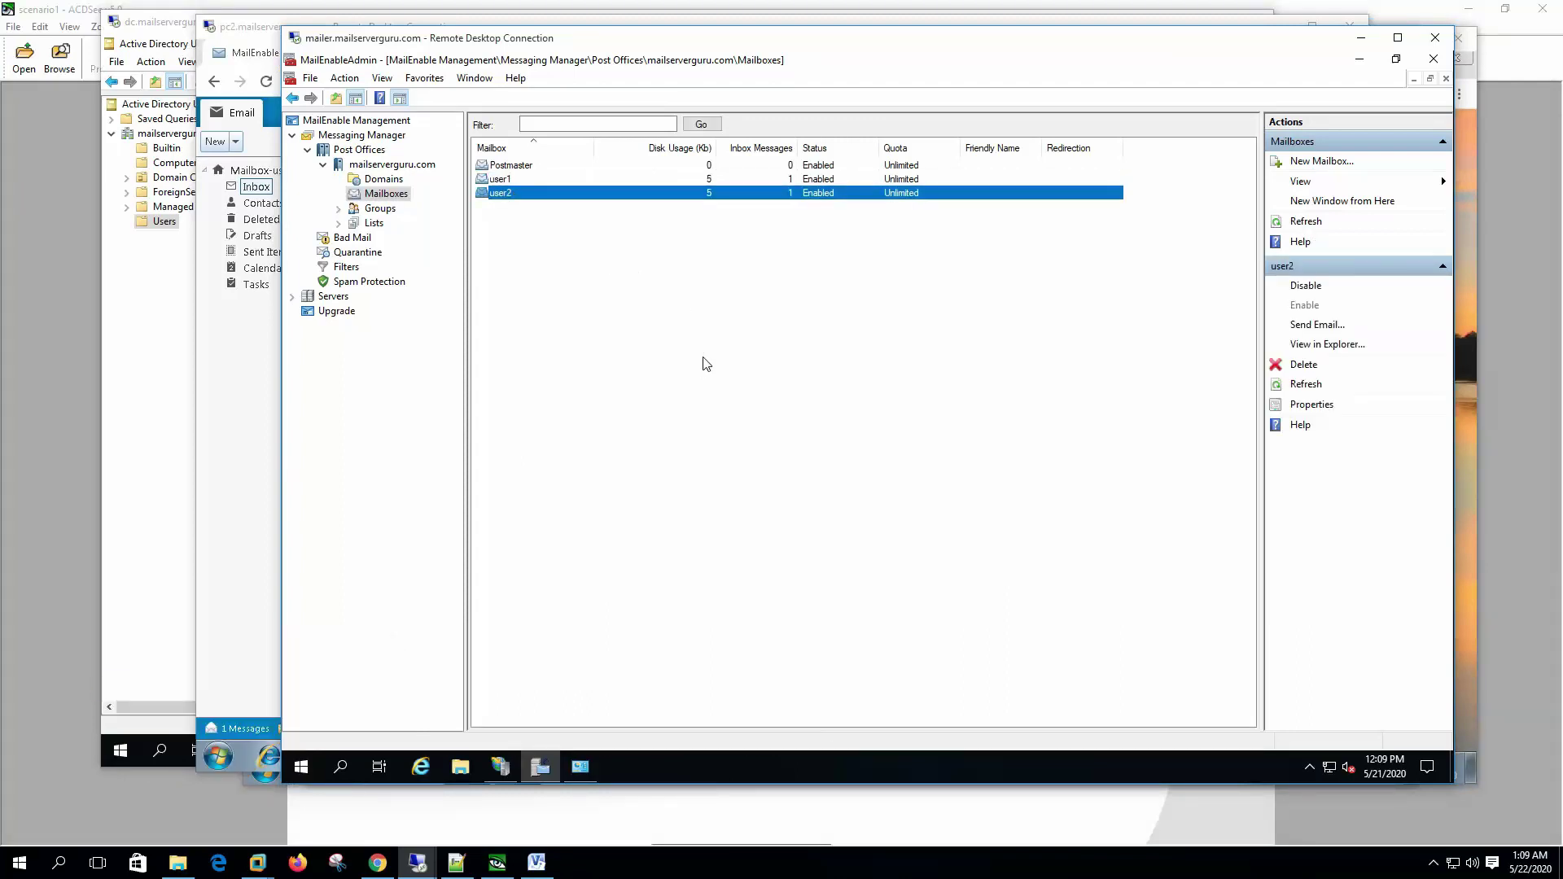